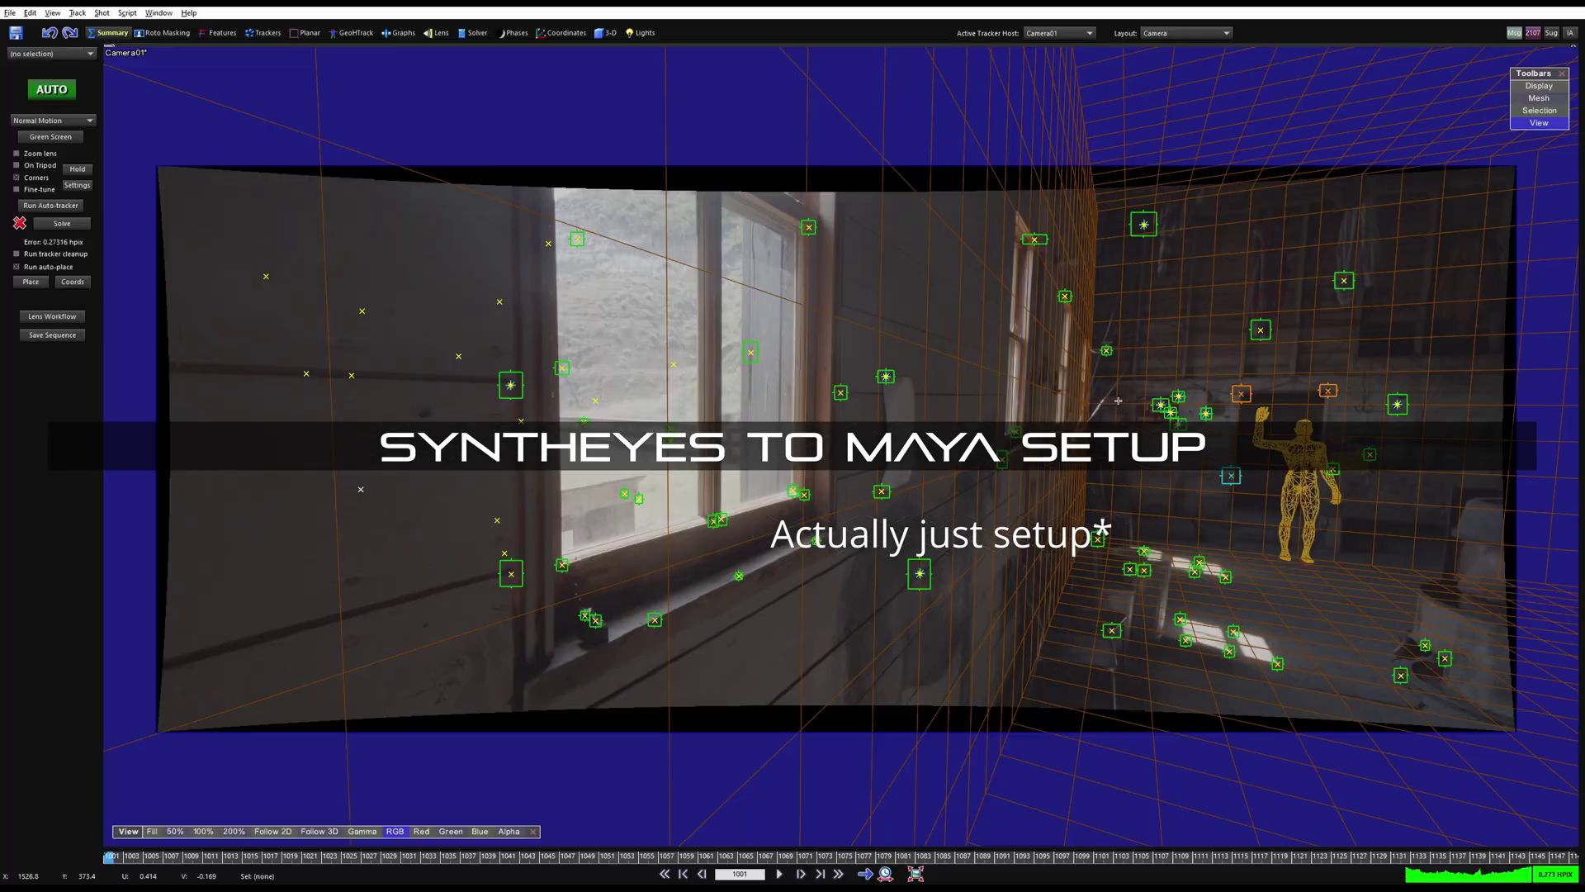
Scrub and play through the solved shot, examining how the trackers, wall grids and human figure stick to the footage.
{"action": "left_click_drag", "start_coordinate": [287, 858], "coordinate": [3, 799]}
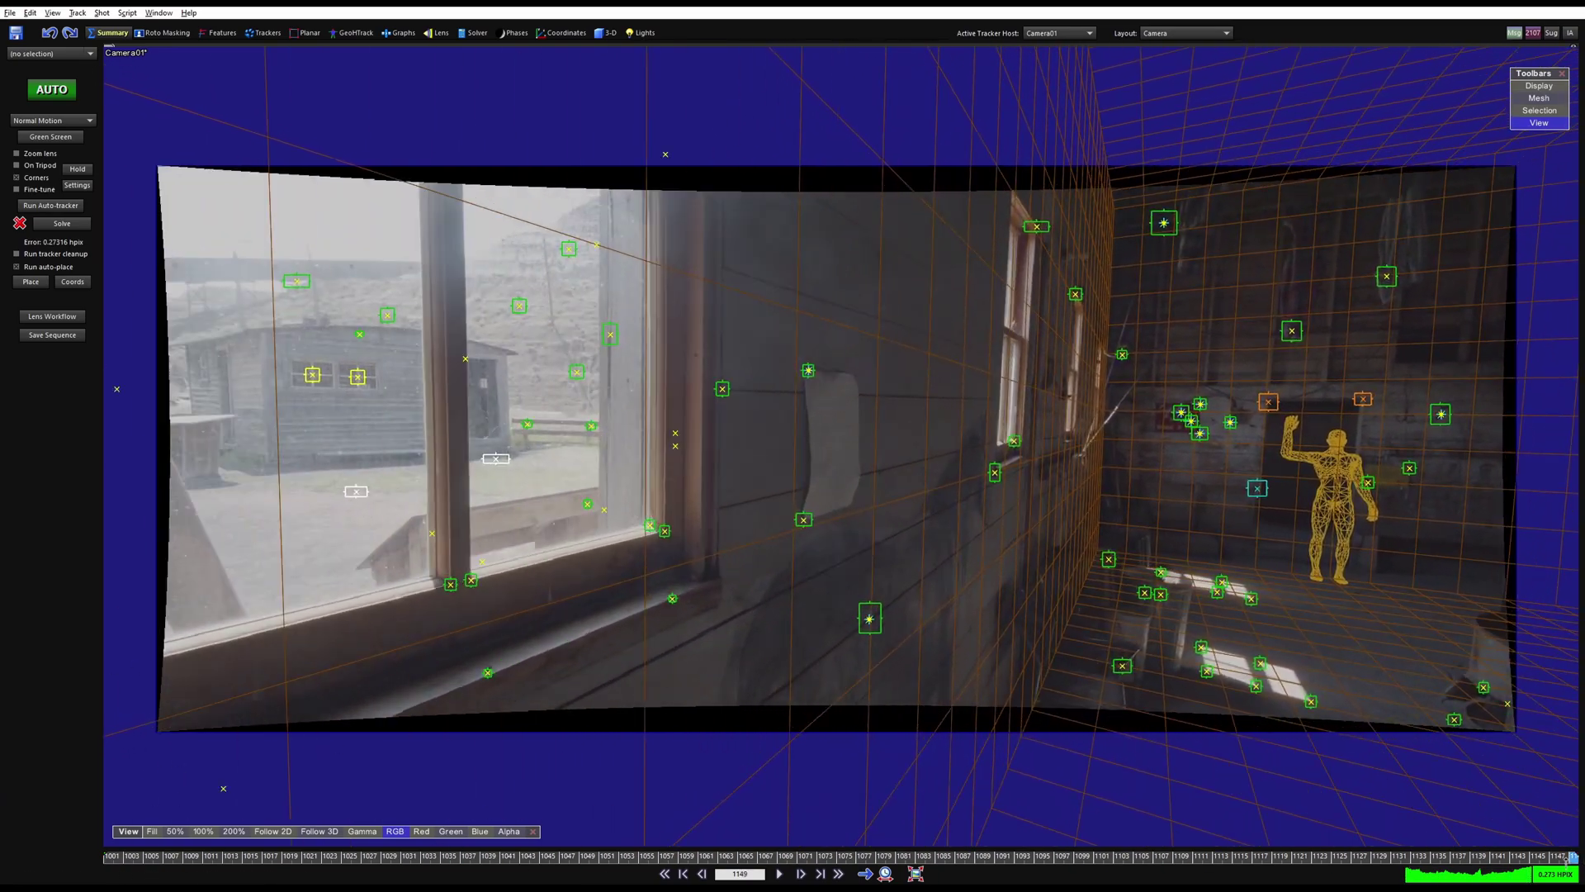
{"action": "left_click_drag", "start_coordinate": [1008, 860], "coordinate": [1436, 858]}
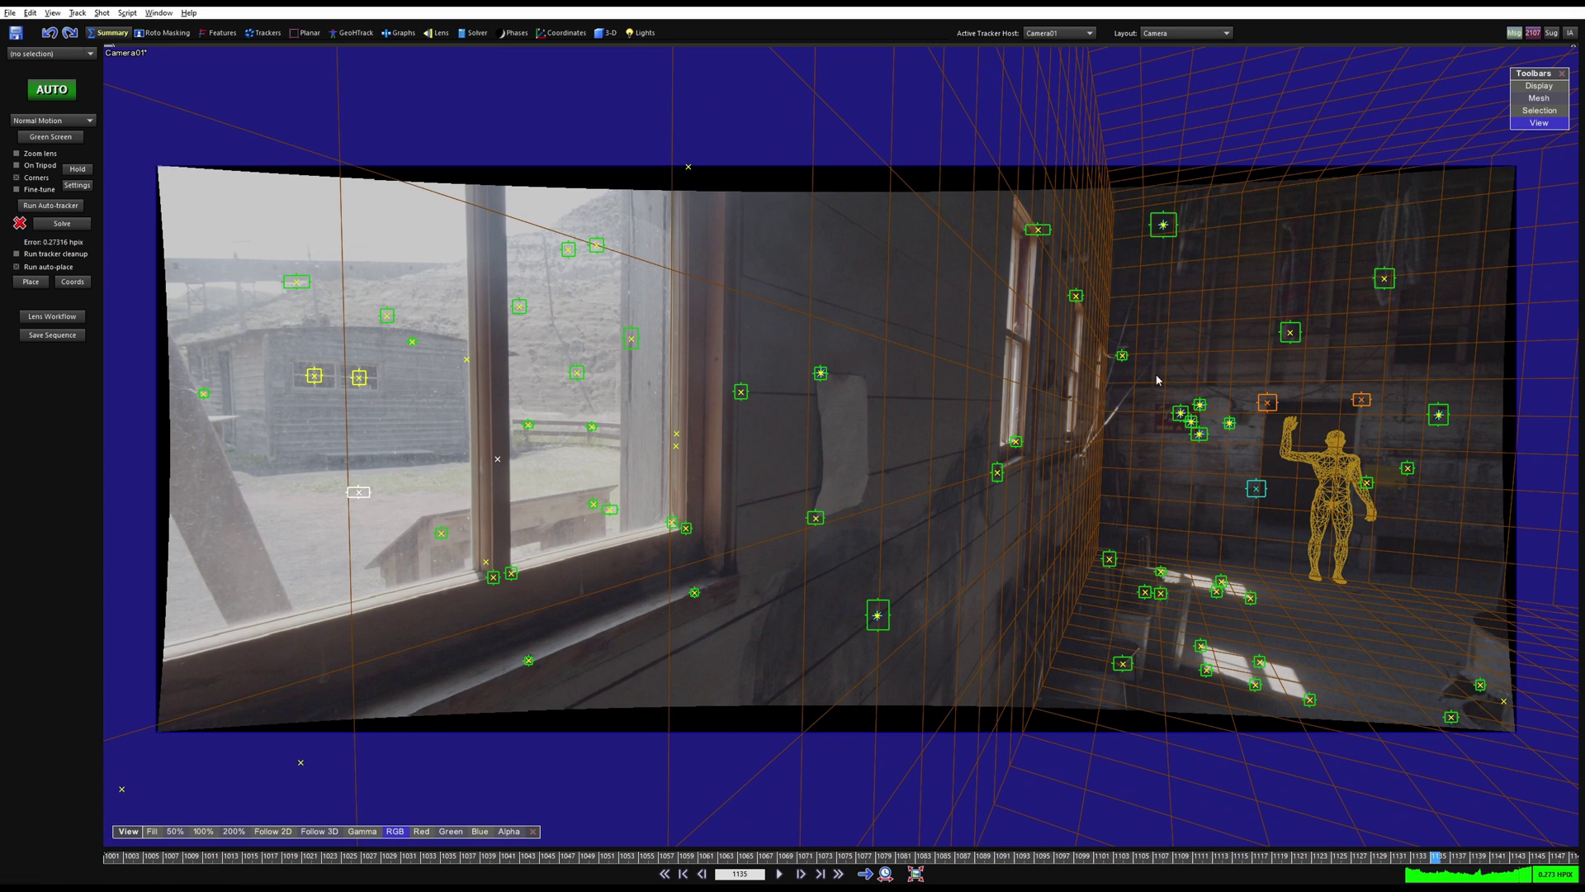
{"action": "scroll", "coordinate": [1010, 446], "scroll_direction": "up", "scroll_amount": 2}
{"action": "middle_click_drag", "start_coordinate": [1010, 446], "coordinate": [859, 461]}
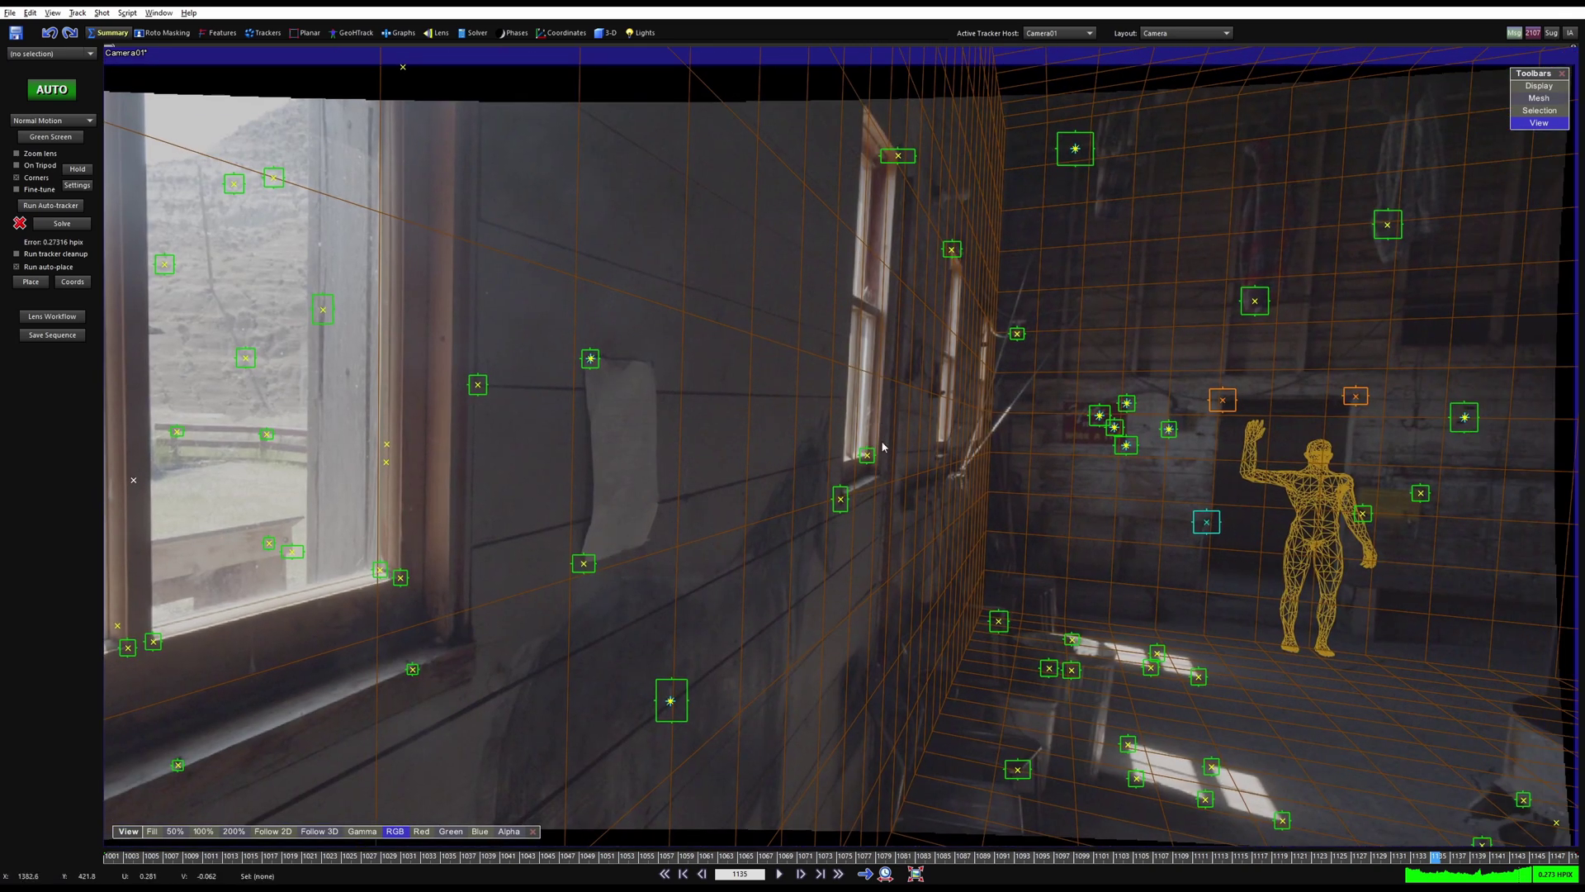
{"action": "left_click", "coordinate": [1474, 875]}
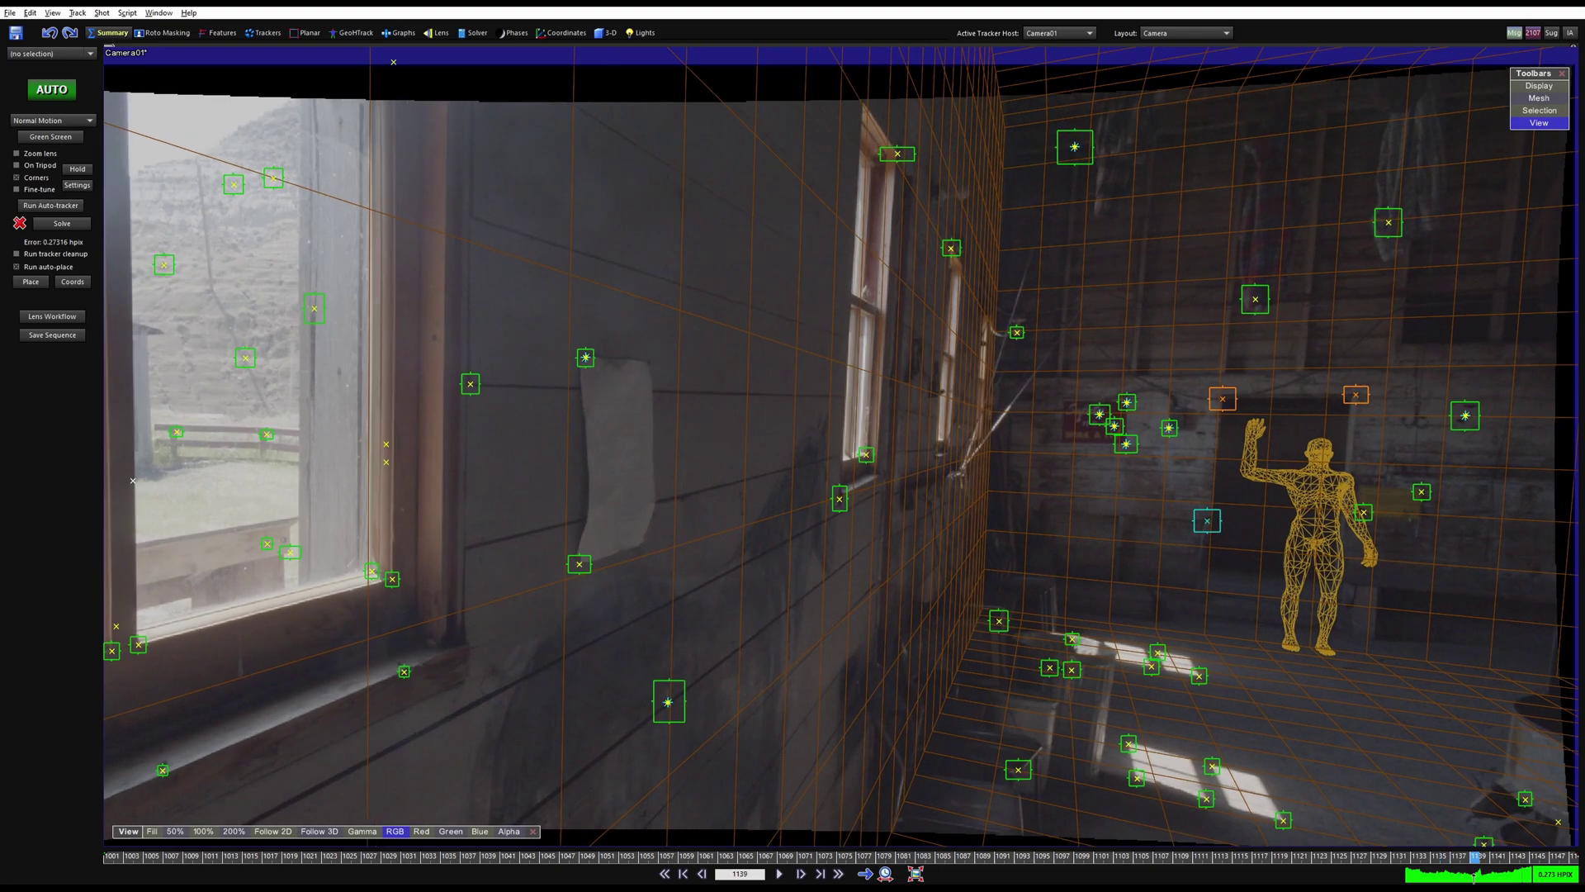
{"action": "mouse_move", "coordinate": [1474, 875]}
{"action": "left_mouse_down"}
{"action": "mouse_move", "coordinate": [542, 836]}
{"action": "mouse_move", "coordinate": [1397, 826]}
{"action": "mouse_move", "coordinate": [1366, 826]}
{"action": "left_mouse_up"}
{"action": "middle_click_drag", "start_coordinate": [1277, 540], "coordinate": [916, 552]}
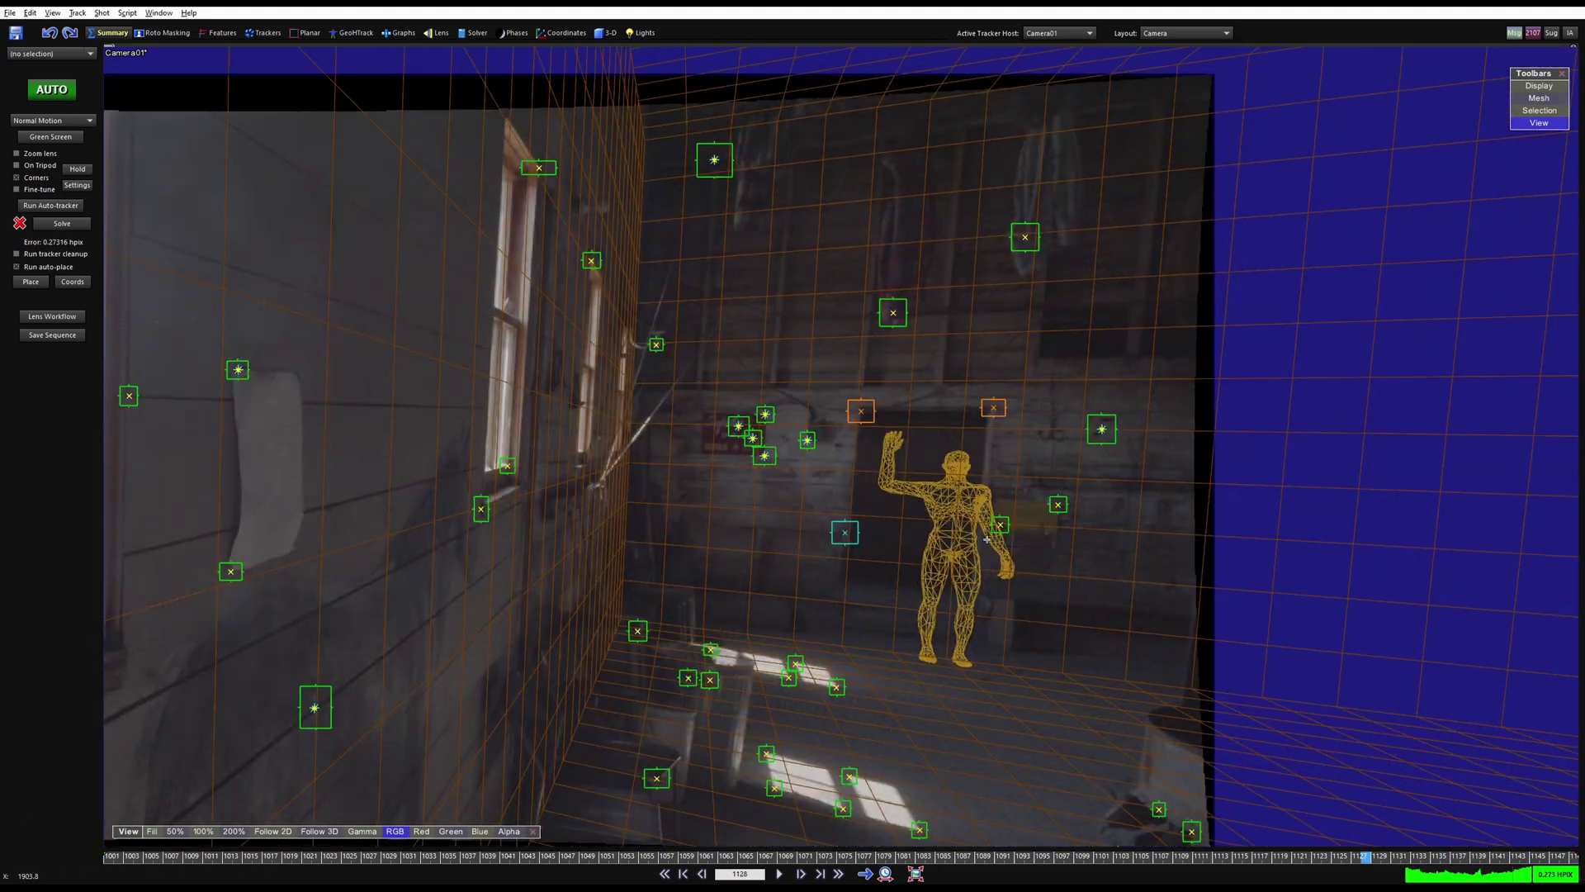
{"action": "scroll", "coordinate": [1263, 555], "scroll_direction": "down", "scroll_amount": 3}
{"action": "key", "text": "space"}
{"action": "key", "text": "space"}
Inspect the solved camera, trackers and room meshes in the Quad layout, and return to the full camera view.
{"action": "key", "text": "7"}
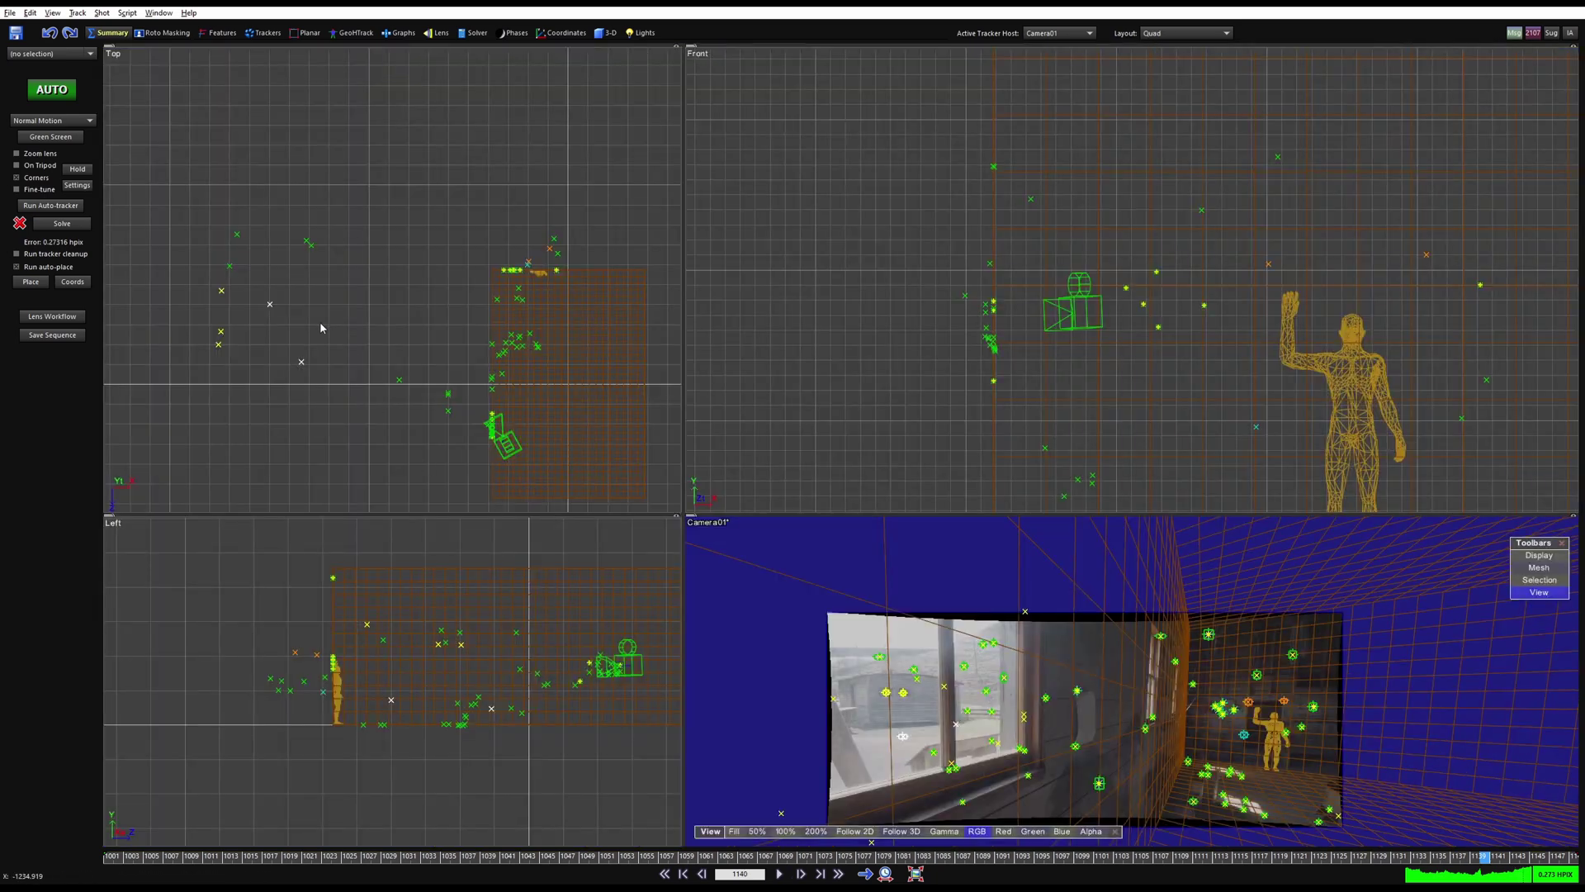
{"action": "scroll", "coordinate": [388, 326], "scroll_direction": "down", "scroll_amount": 7}
{"action": "middle_click_drag", "start_coordinate": [429, 360], "coordinate": [485, 367]}
{"action": "scroll", "coordinate": [578, 417], "scroll_direction": "up", "scroll_amount": 4}
{"action": "scroll", "coordinate": [485, 368], "scroll_direction": "up", "scroll_amount": 8}
{"action": "key", "text": "5"}
{"action": "scroll", "coordinate": [707, 495], "scroll_direction": "up", "scroll_amount": 3}
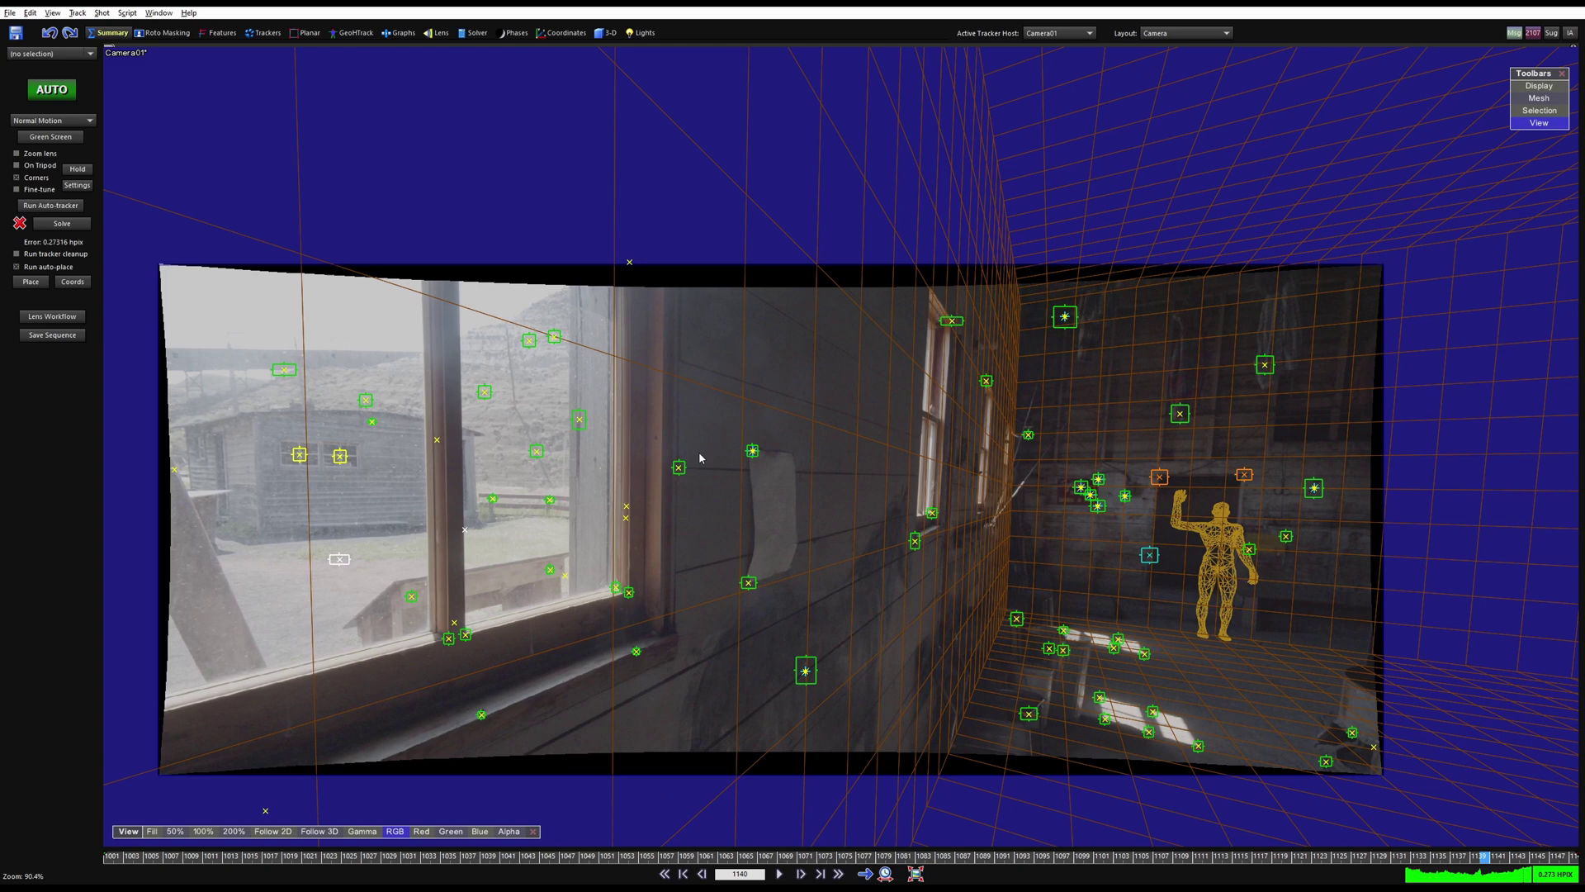
{"action": "middle_click_drag", "start_coordinate": [717, 533], "coordinate": [774, 501]}
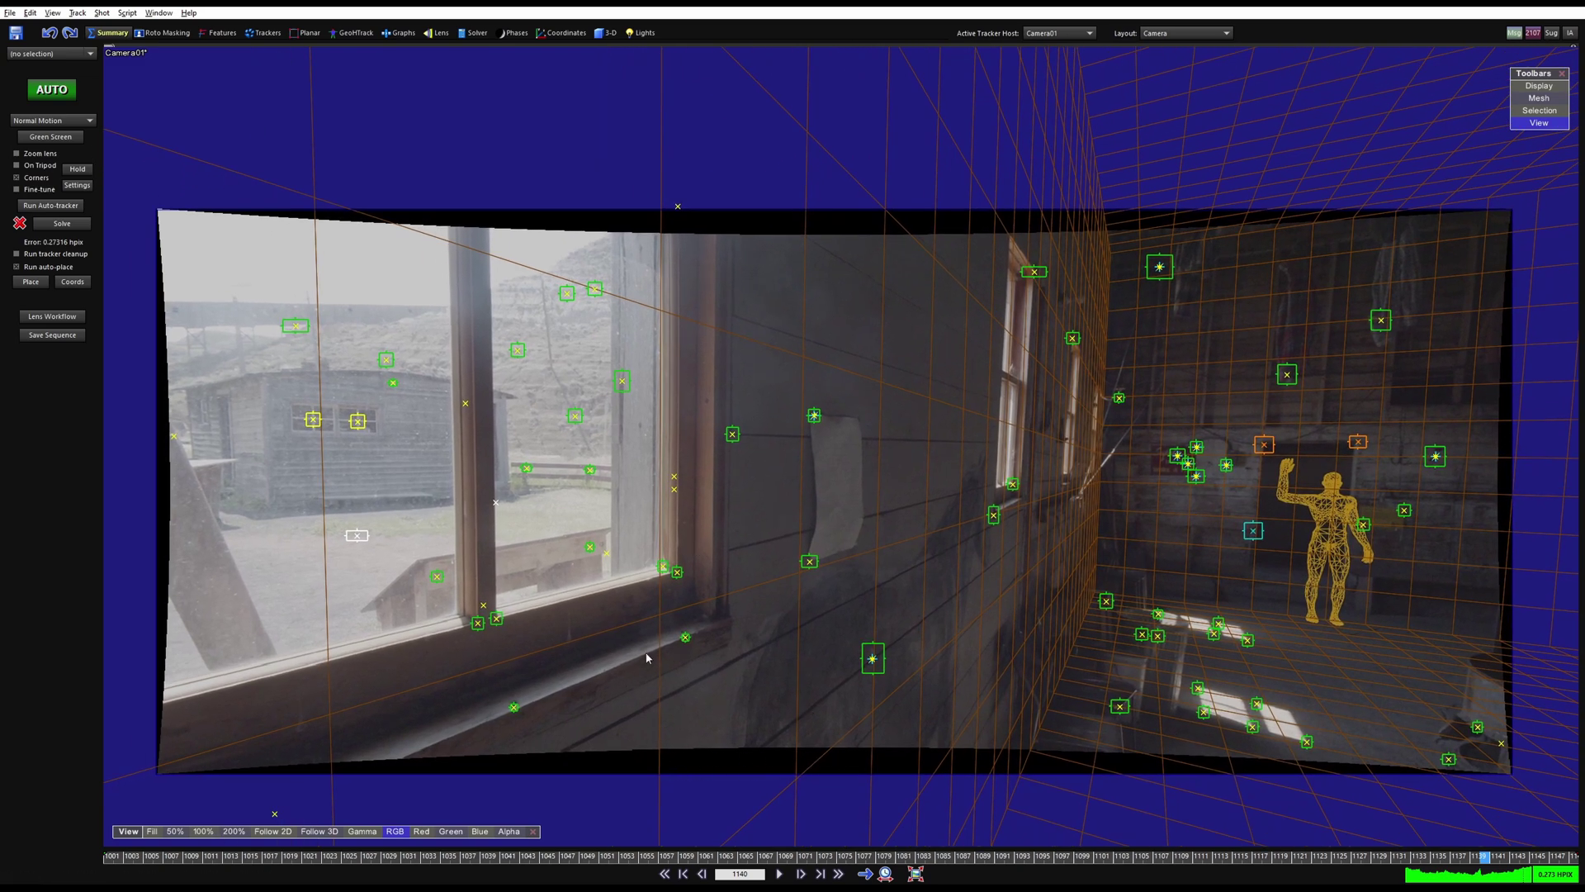
Open the Lens Workflow settings and accept them with a margin of 2 and the Percent margin type.
{"action": "left_click", "coordinate": [52, 316]}
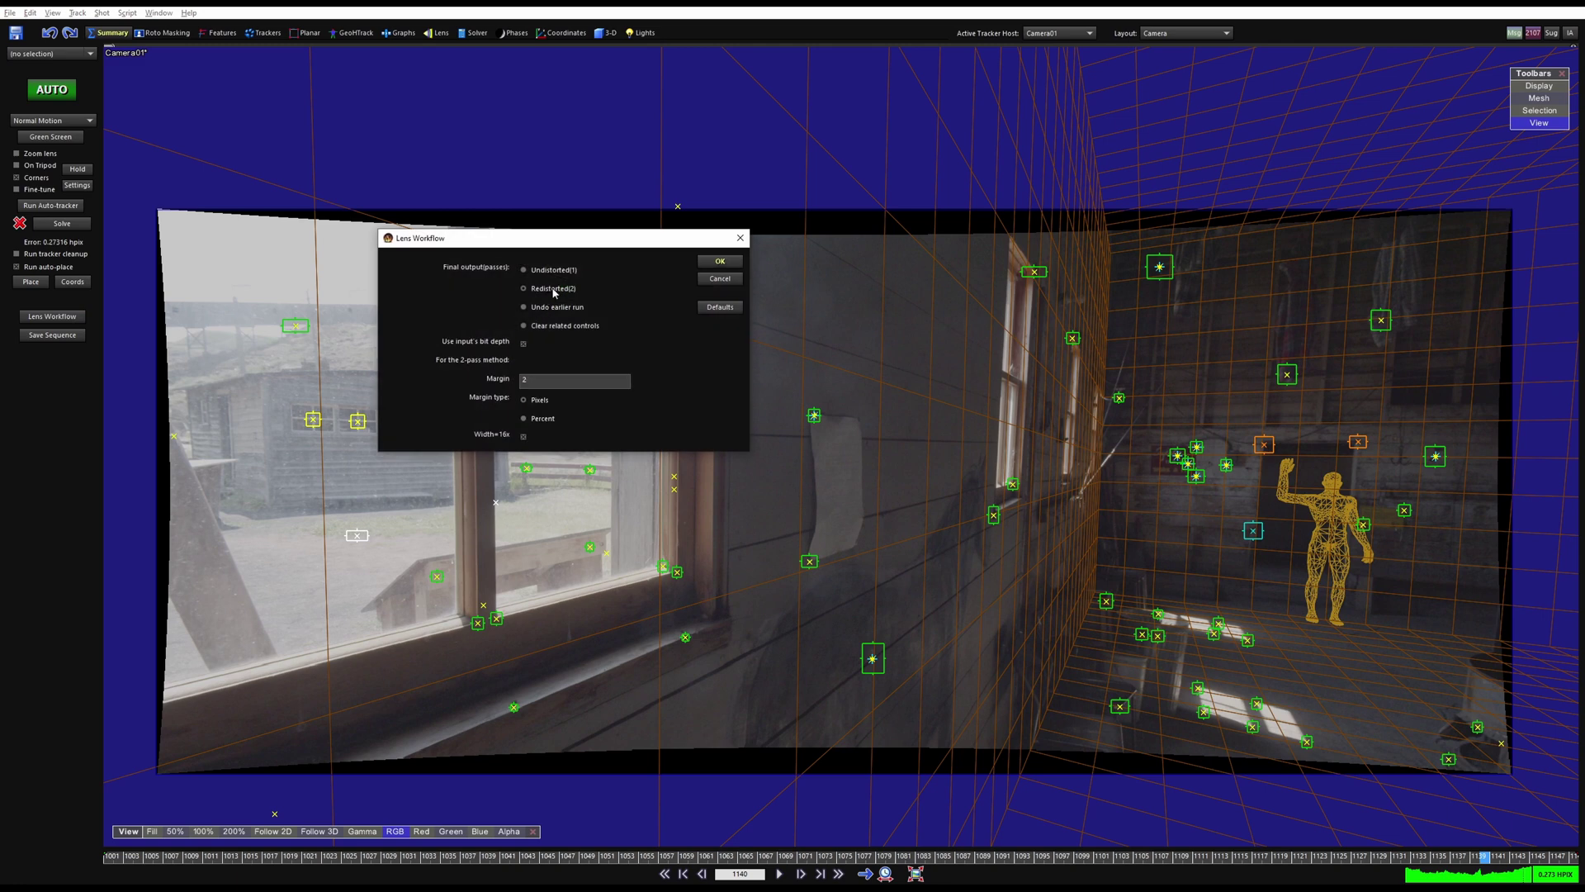
{"action": "left_click", "coordinate": [720, 260]}
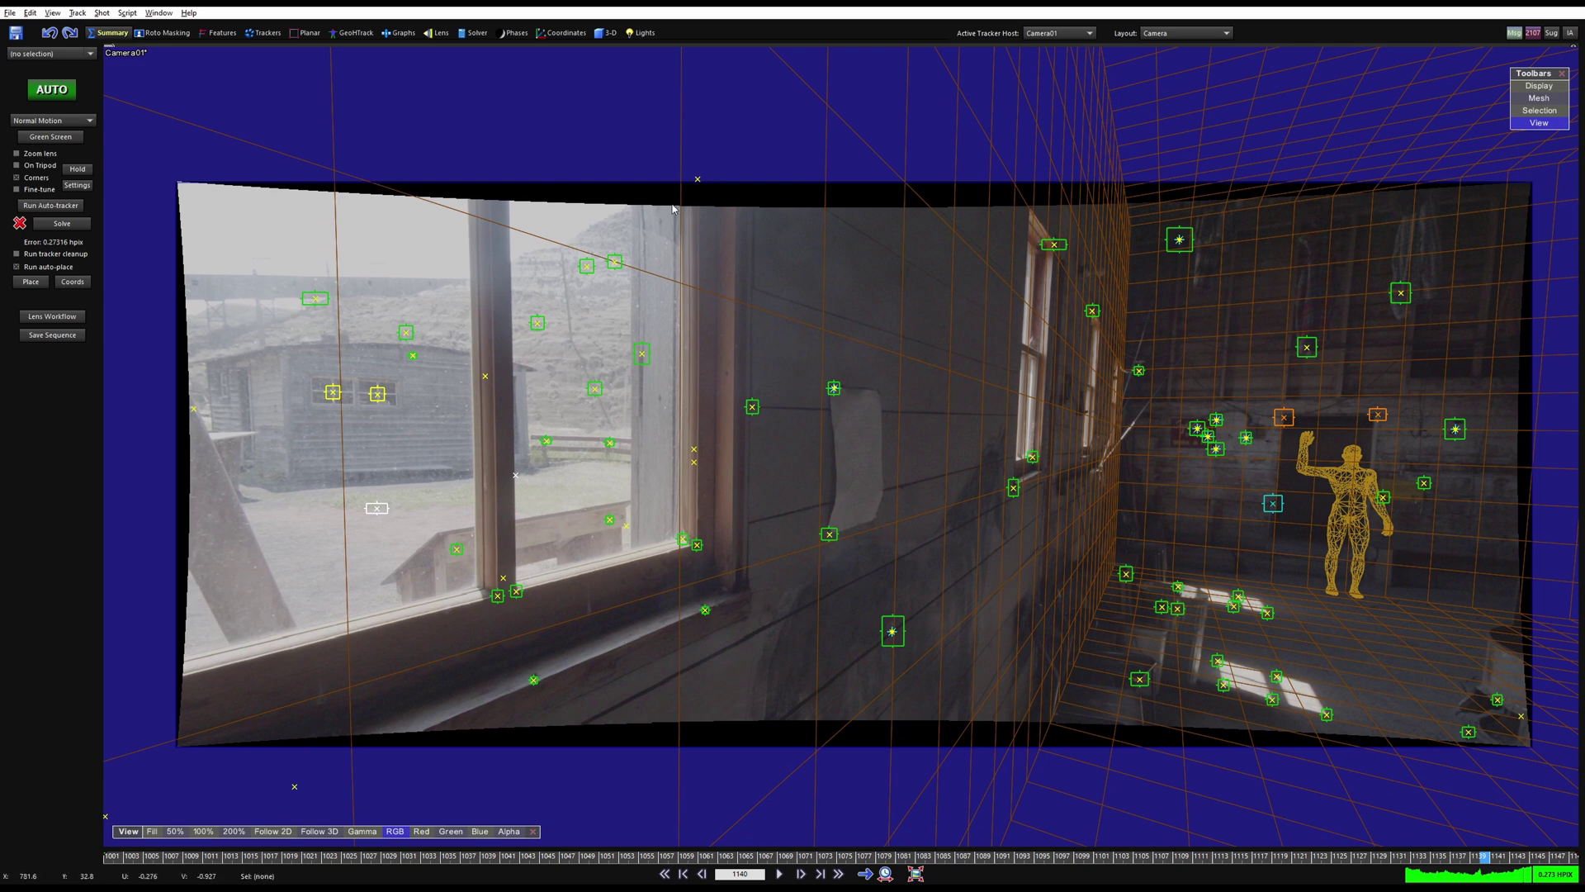
Choose the older Maya ASCII Scene exporter and save over 07_29_KK_coal001_maya_v001.ma in the shot's exports folder.
{"action": "left_click", "coordinate": [10, 13]}
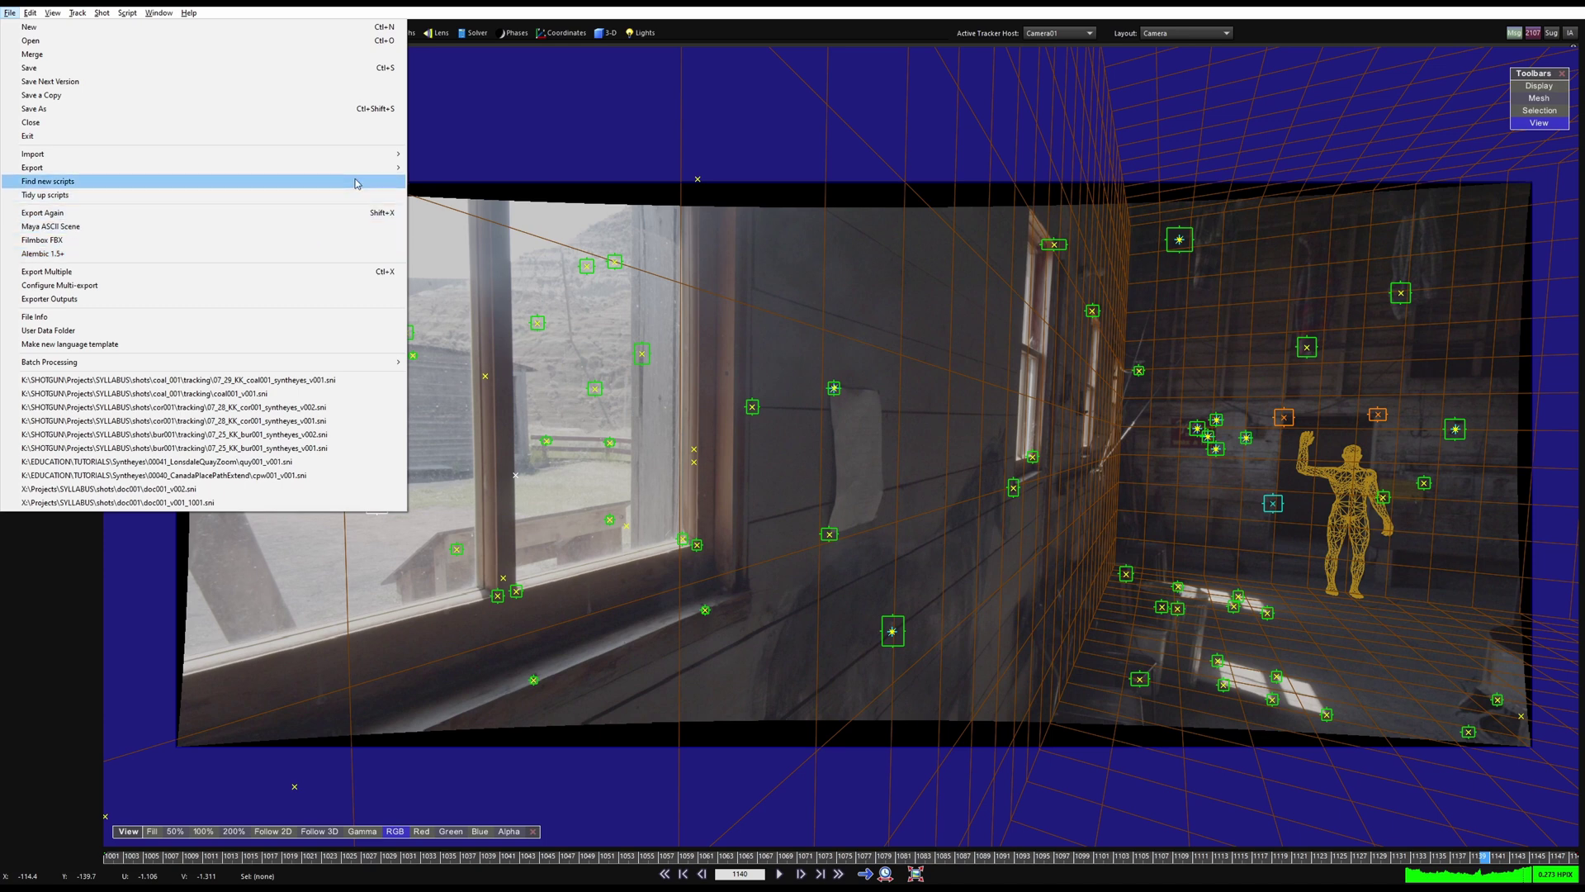
{"action": "mouse_move", "coordinate": [362, 169]}
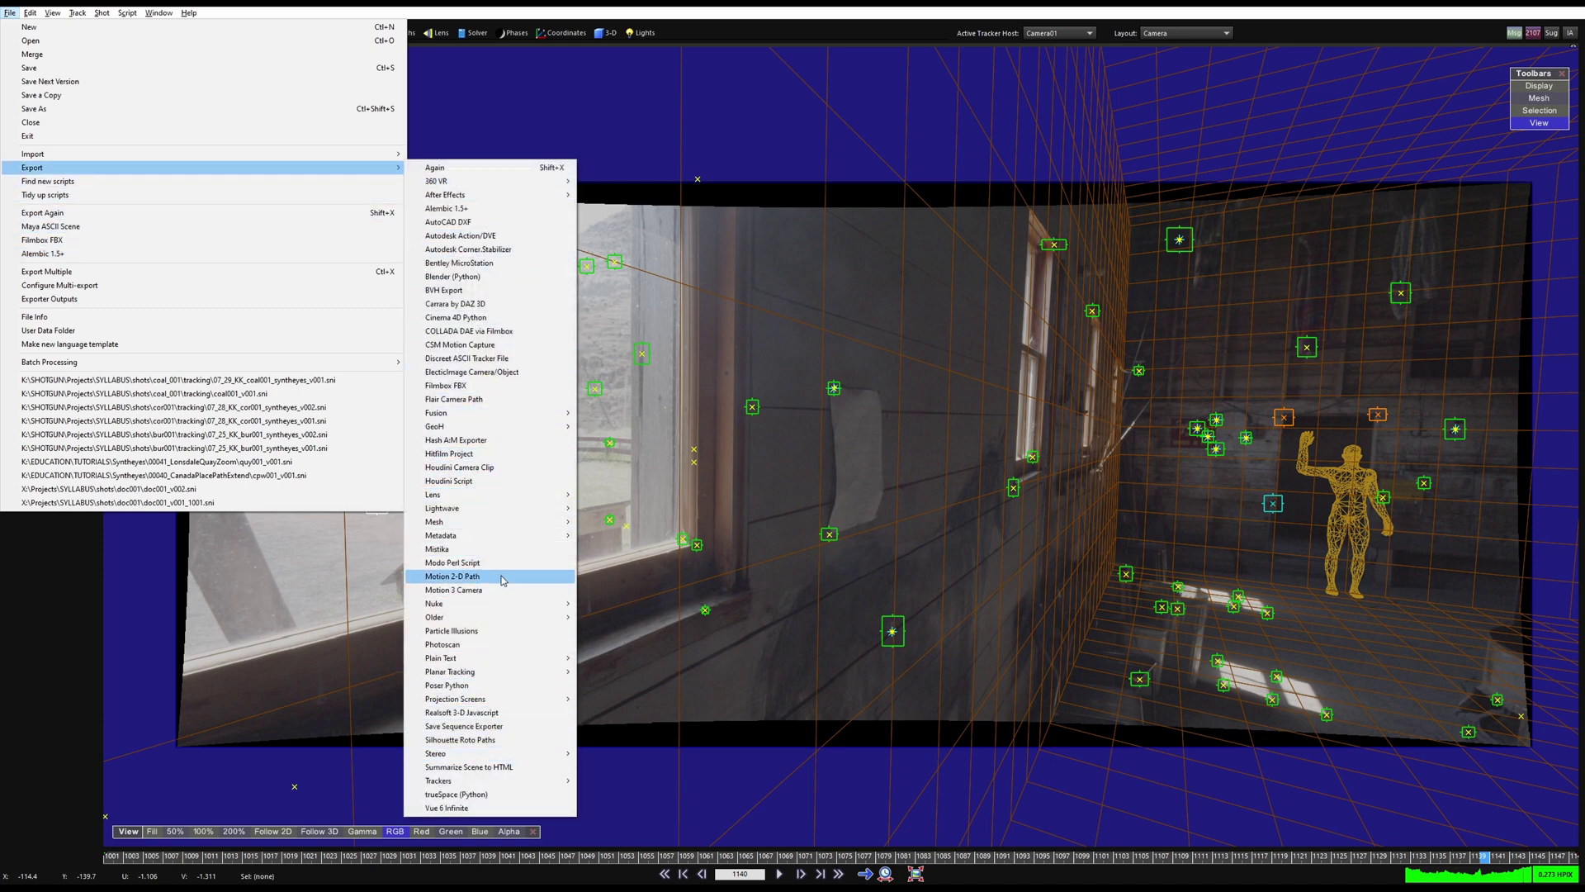
{"action": "mouse_move", "coordinate": [520, 619]}
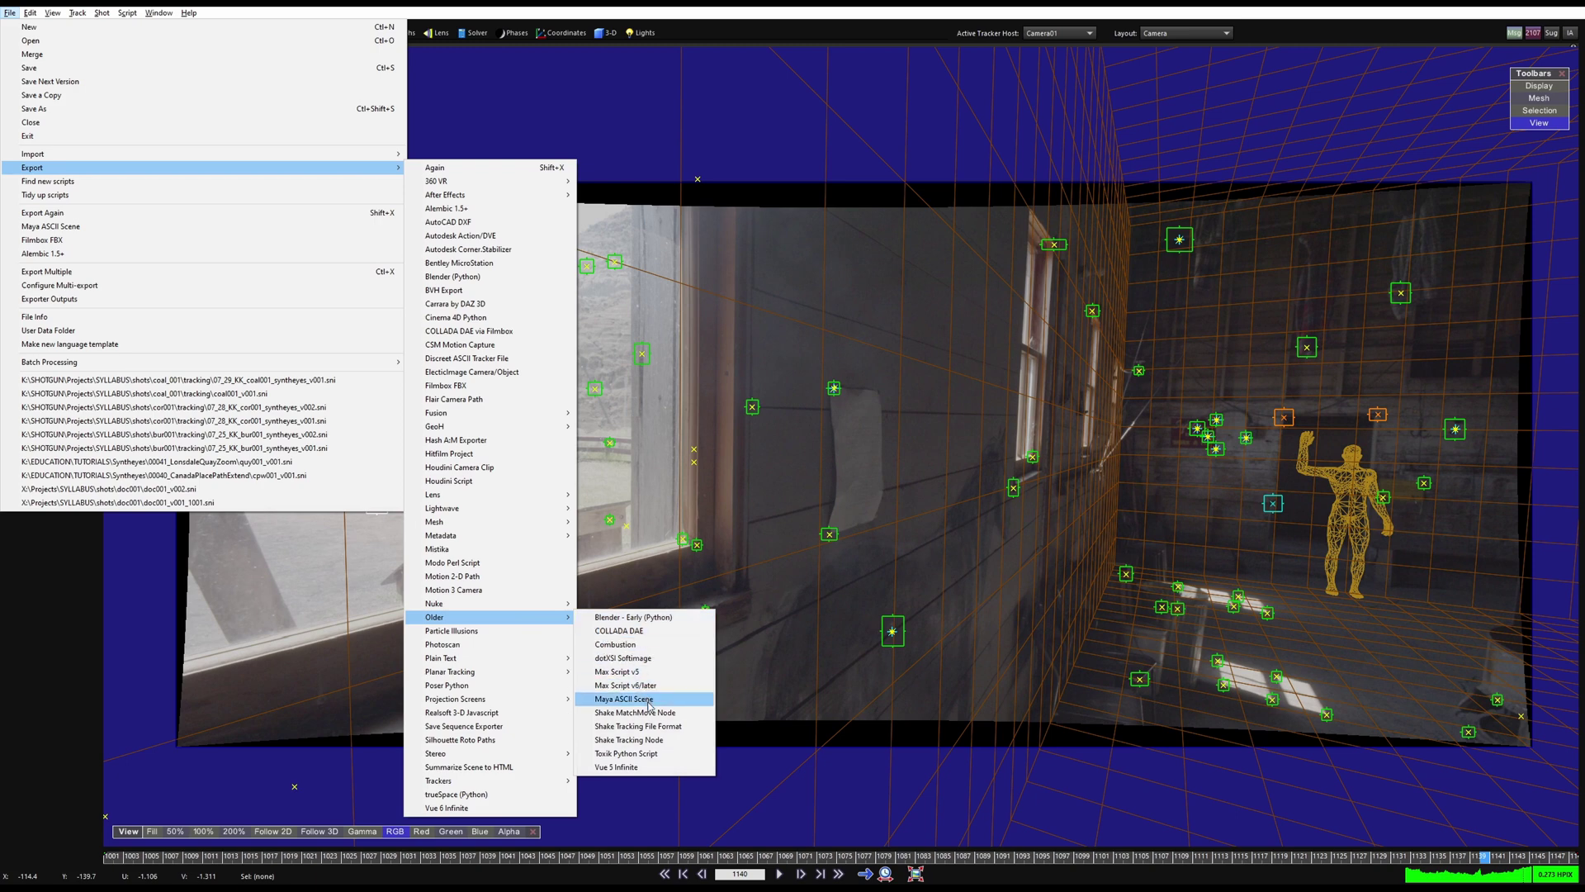
{"action": "left_click", "coordinate": [636, 699]}
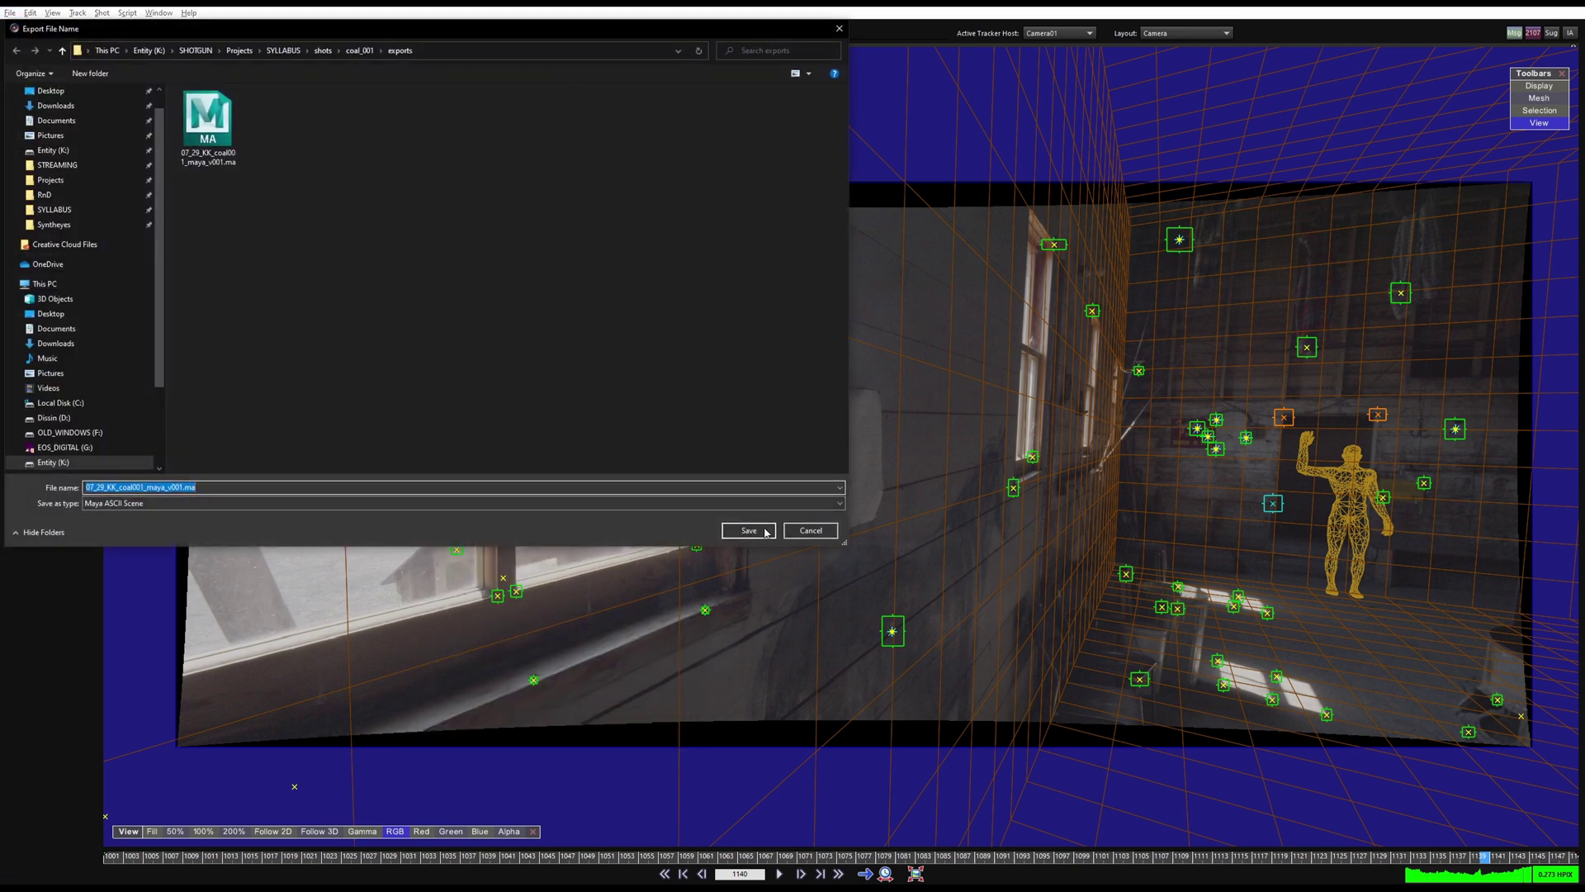
{"action": "left_click", "coordinate": [767, 532]}
{"action": "left_click", "coordinate": [820, 447]}
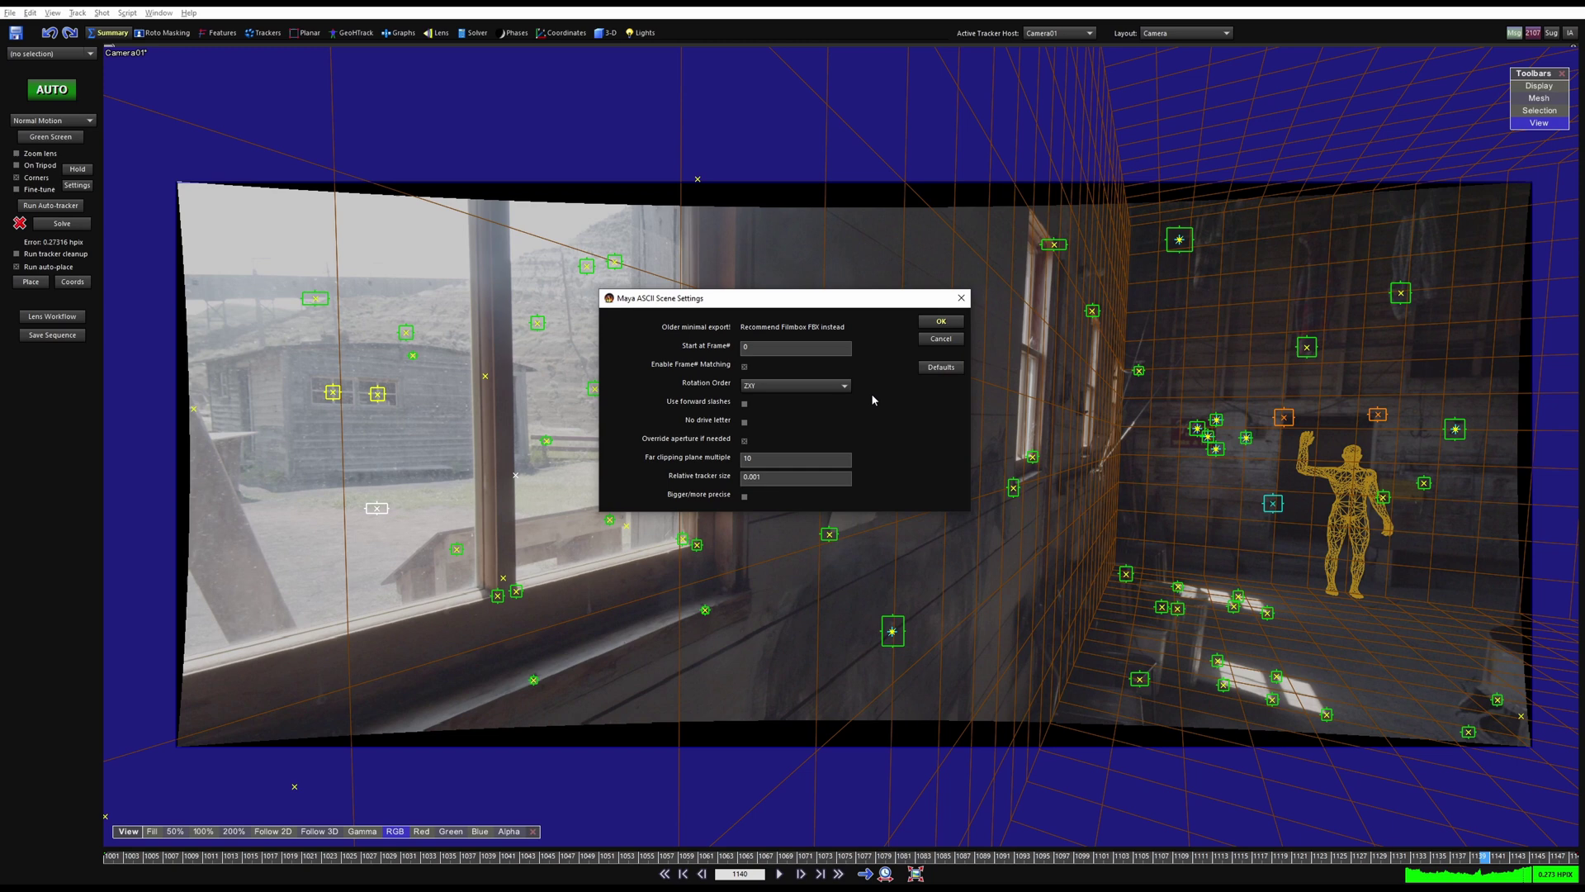
Check the rotation order options for the Maya ASCII scene, keep ZXY, and run the export.
{"action": "left_click", "coordinate": [829, 384]}
{"action": "left_click", "coordinate": [830, 395]}
{"action": "left_click", "coordinate": [771, 389]}
{"action": "left_click", "coordinate": [805, 421]}
{"action": "left_click", "coordinate": [941, 322]}
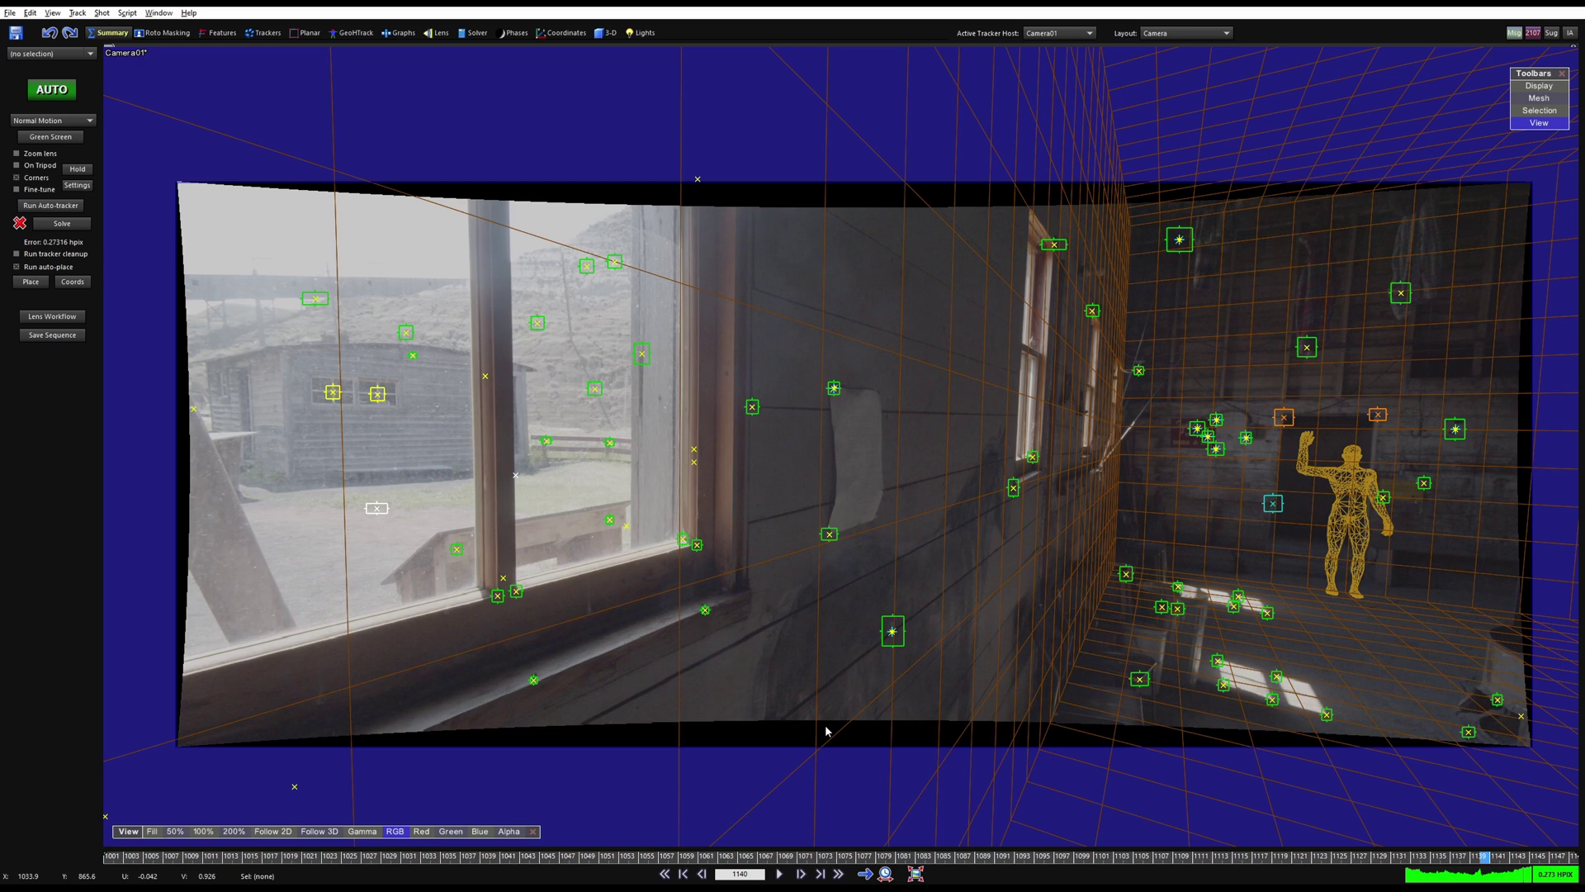
Open the output file selection for the processed image sequence and set the file type to OpenEXR Sequence.
{"action": "left_click", "coordinate": [49, 336]}
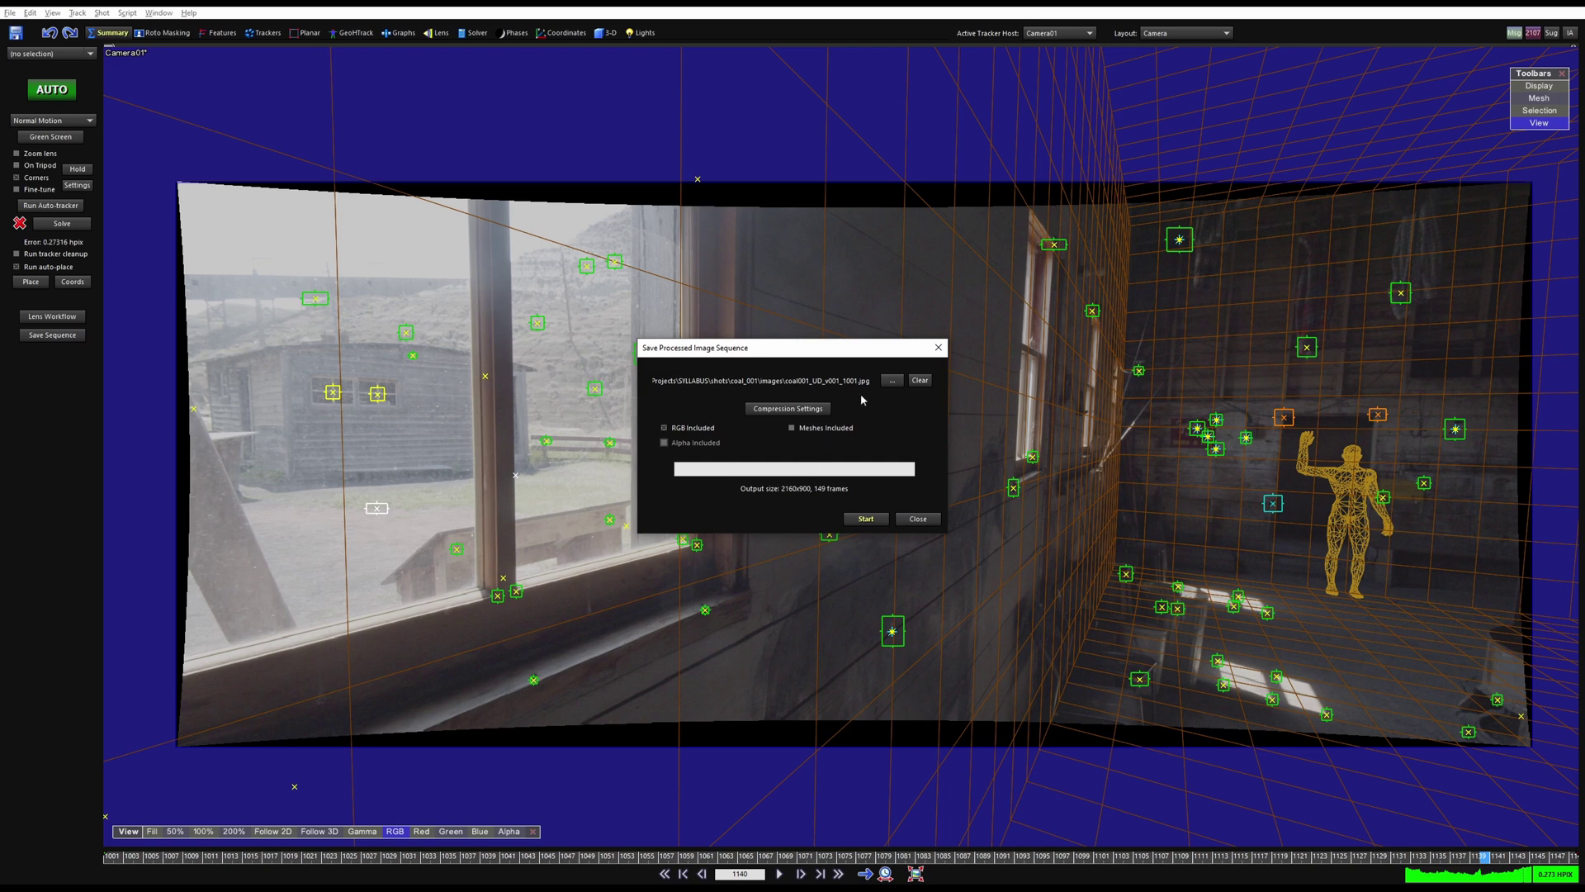
{"action": "left_click", "coordinate": [892, 380]}
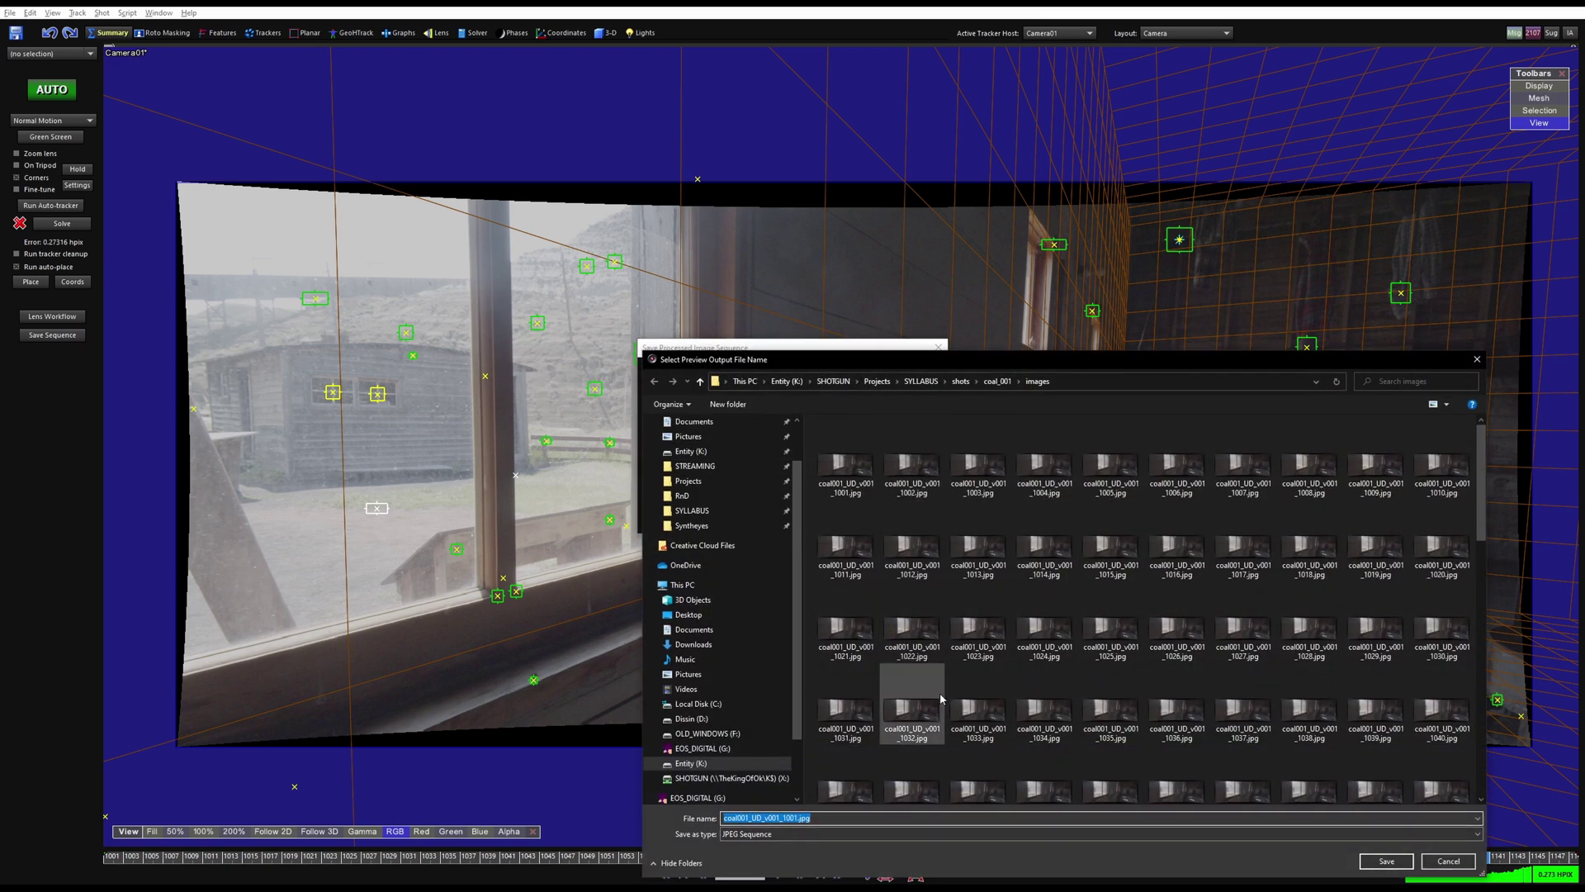
{"action": "left_click_drag", "start_coordinate": [1032, 360], "coordinate": [869, 190]}
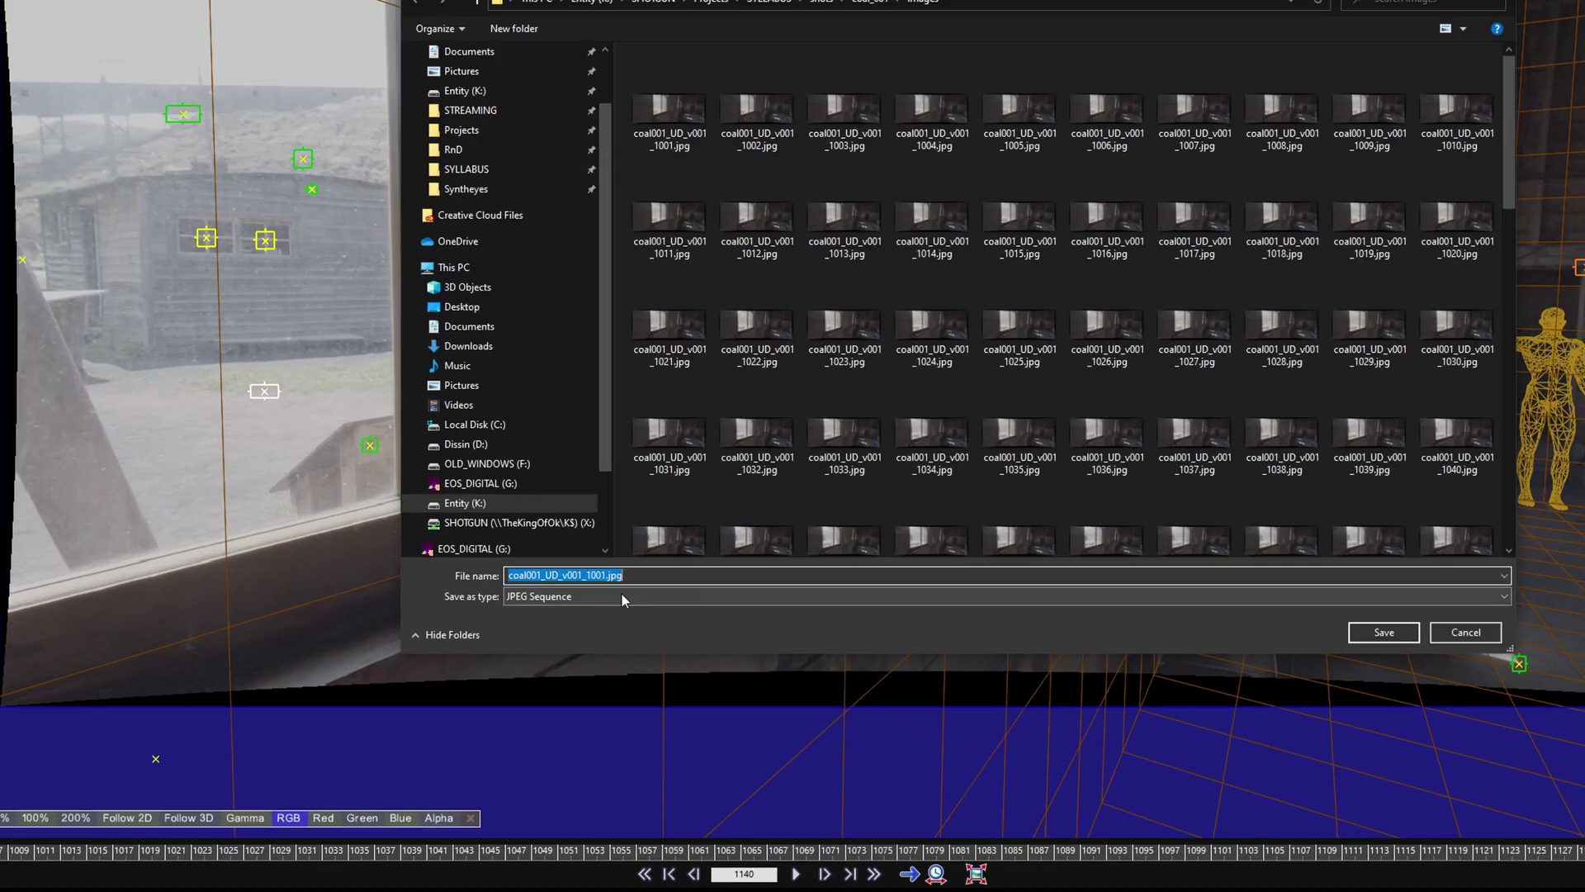
{"action": "left_click", "coordinate": [647, 664]}
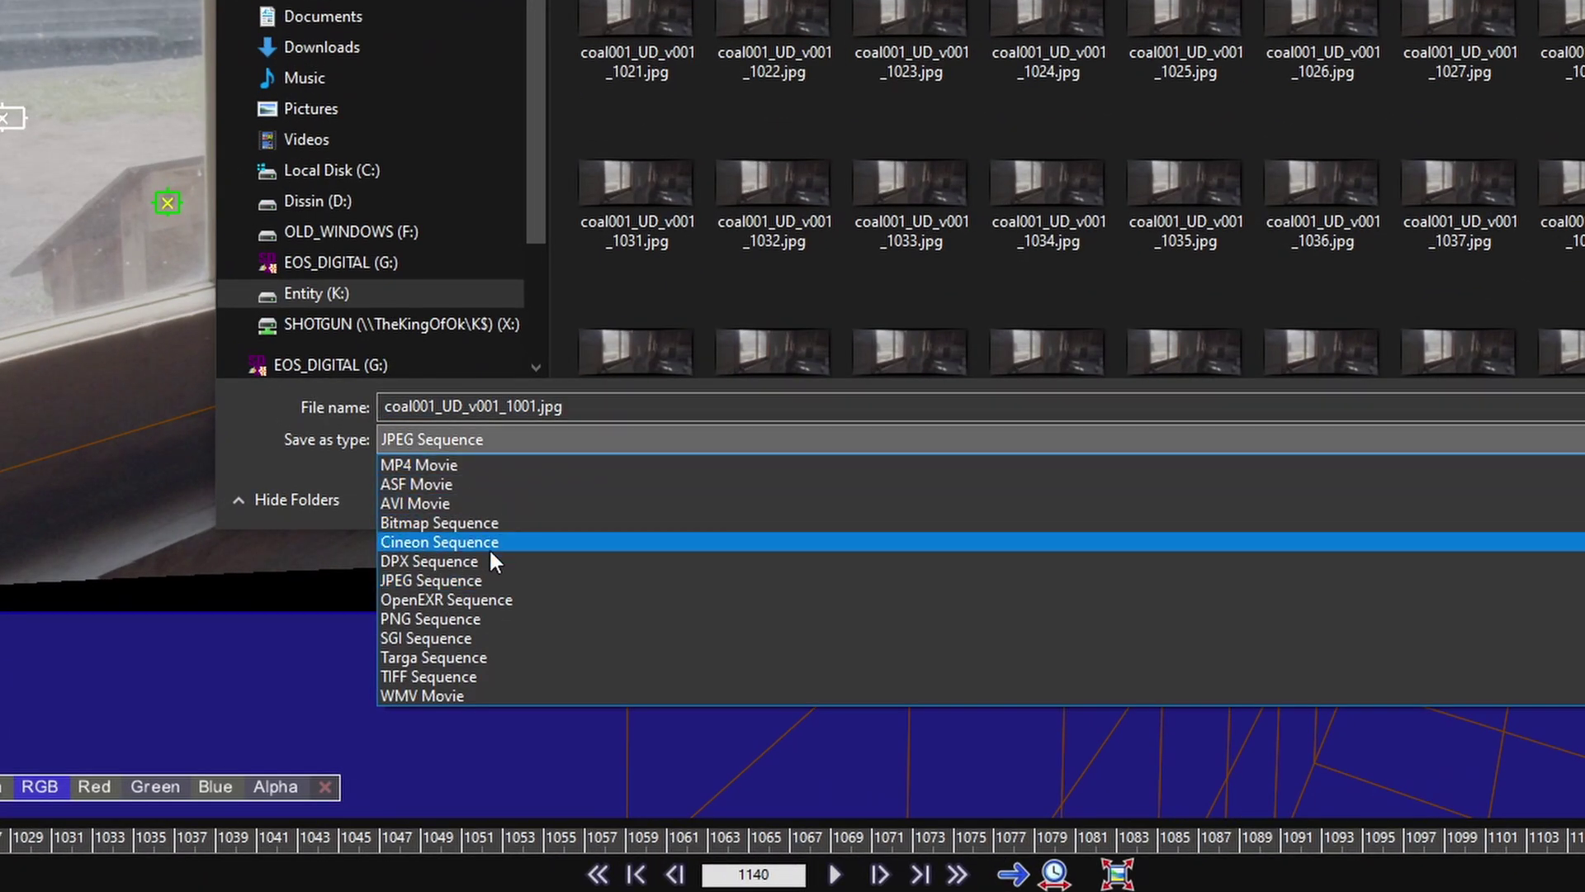
{"action": "left_click", "coordinate": [479, 597]}
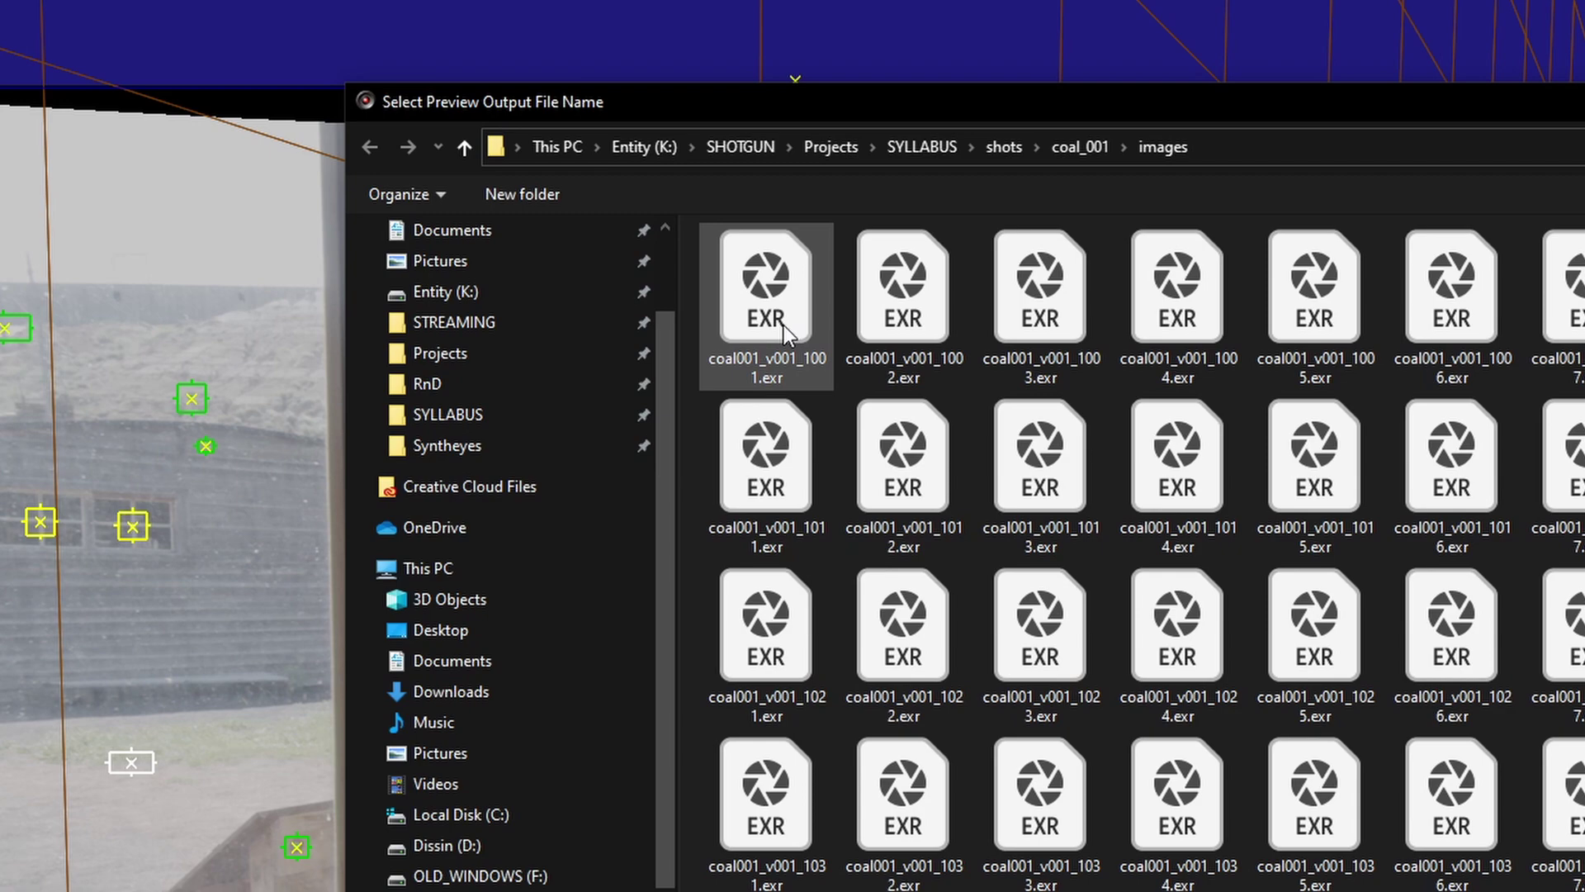
Base the output name on the first source EXR frame and add the undistorted tag, giving coal001_UD_v001_1001.exr.
{"action": "left_click", "coordinate": [786, 307]}
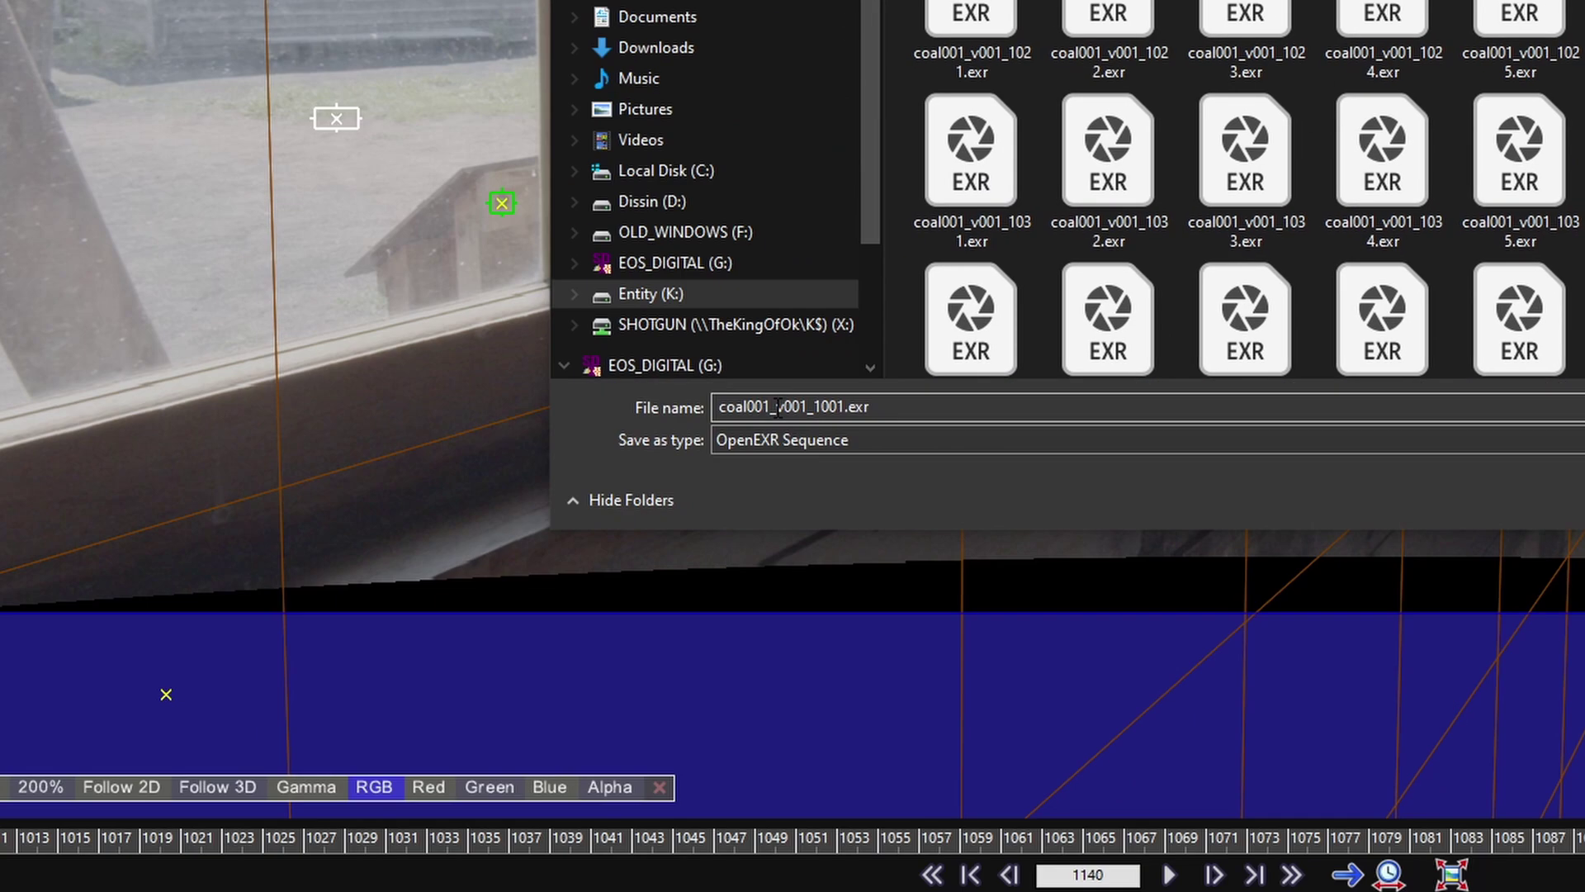
{"action": "double_click", "coordinate": [777, 407]}
{"action": "left_click", "coordinate": [770, 406]}
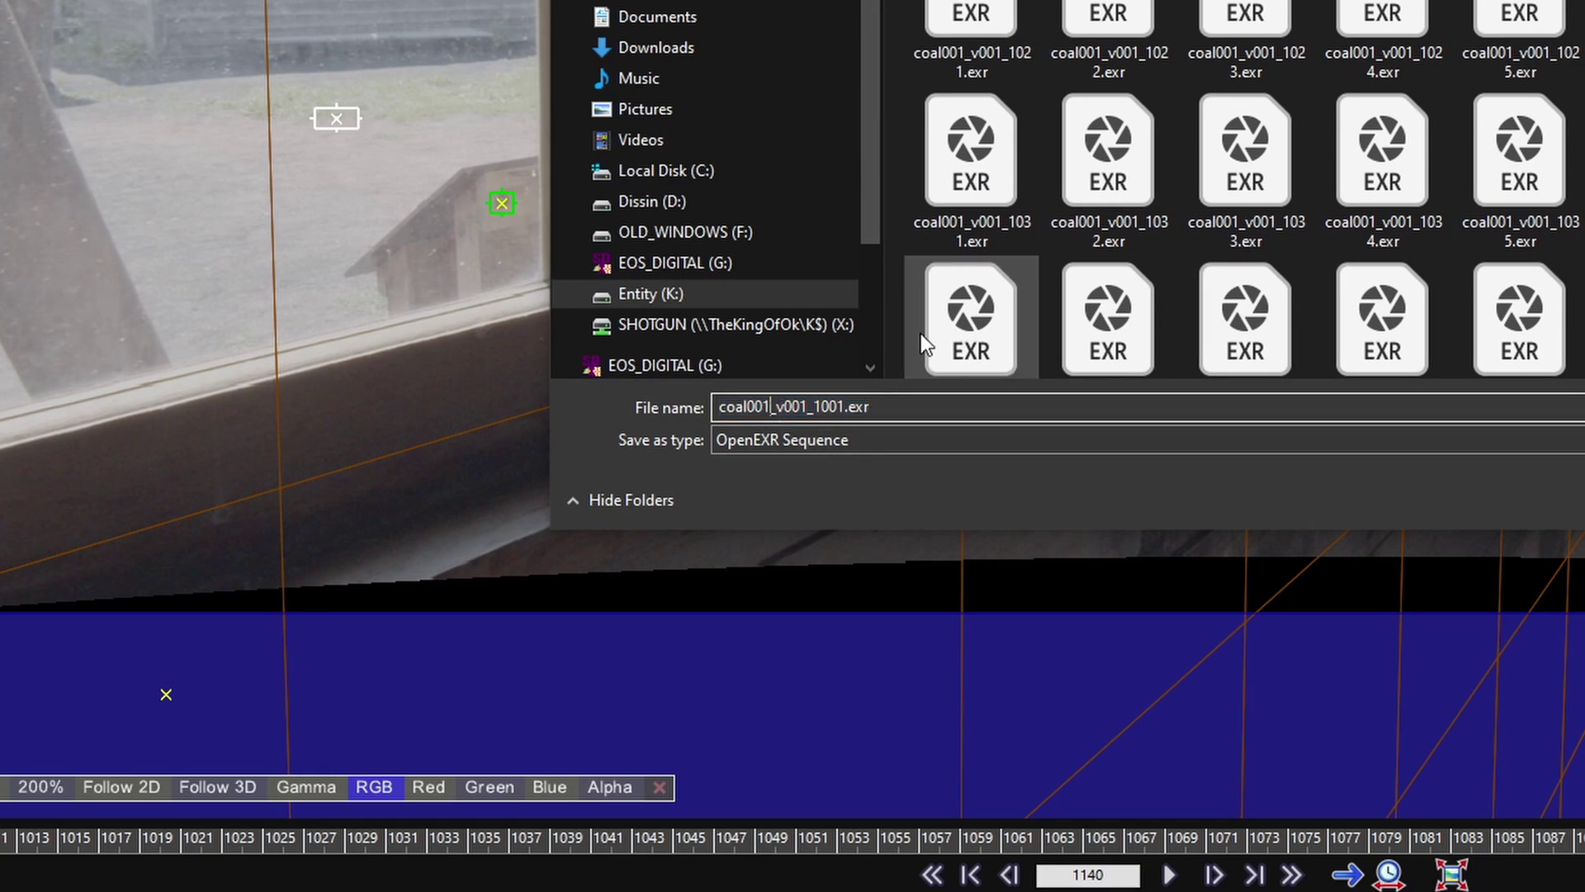
{"action": "type", "text": "_U"}
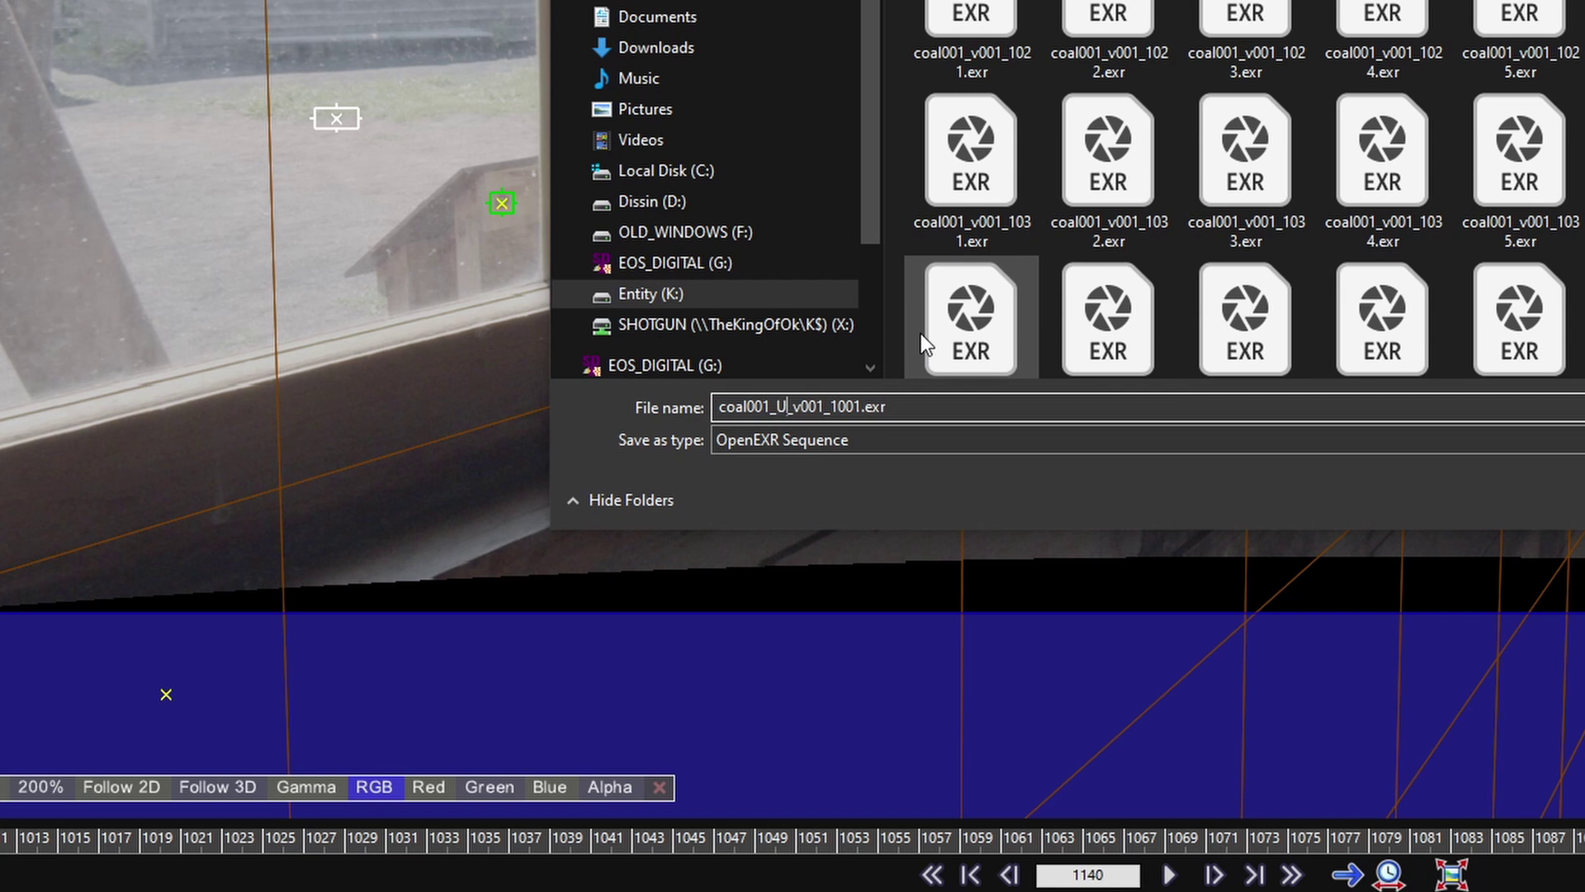
{"action": "type", "text": "D"}
{"action": "key", "text": "End"}
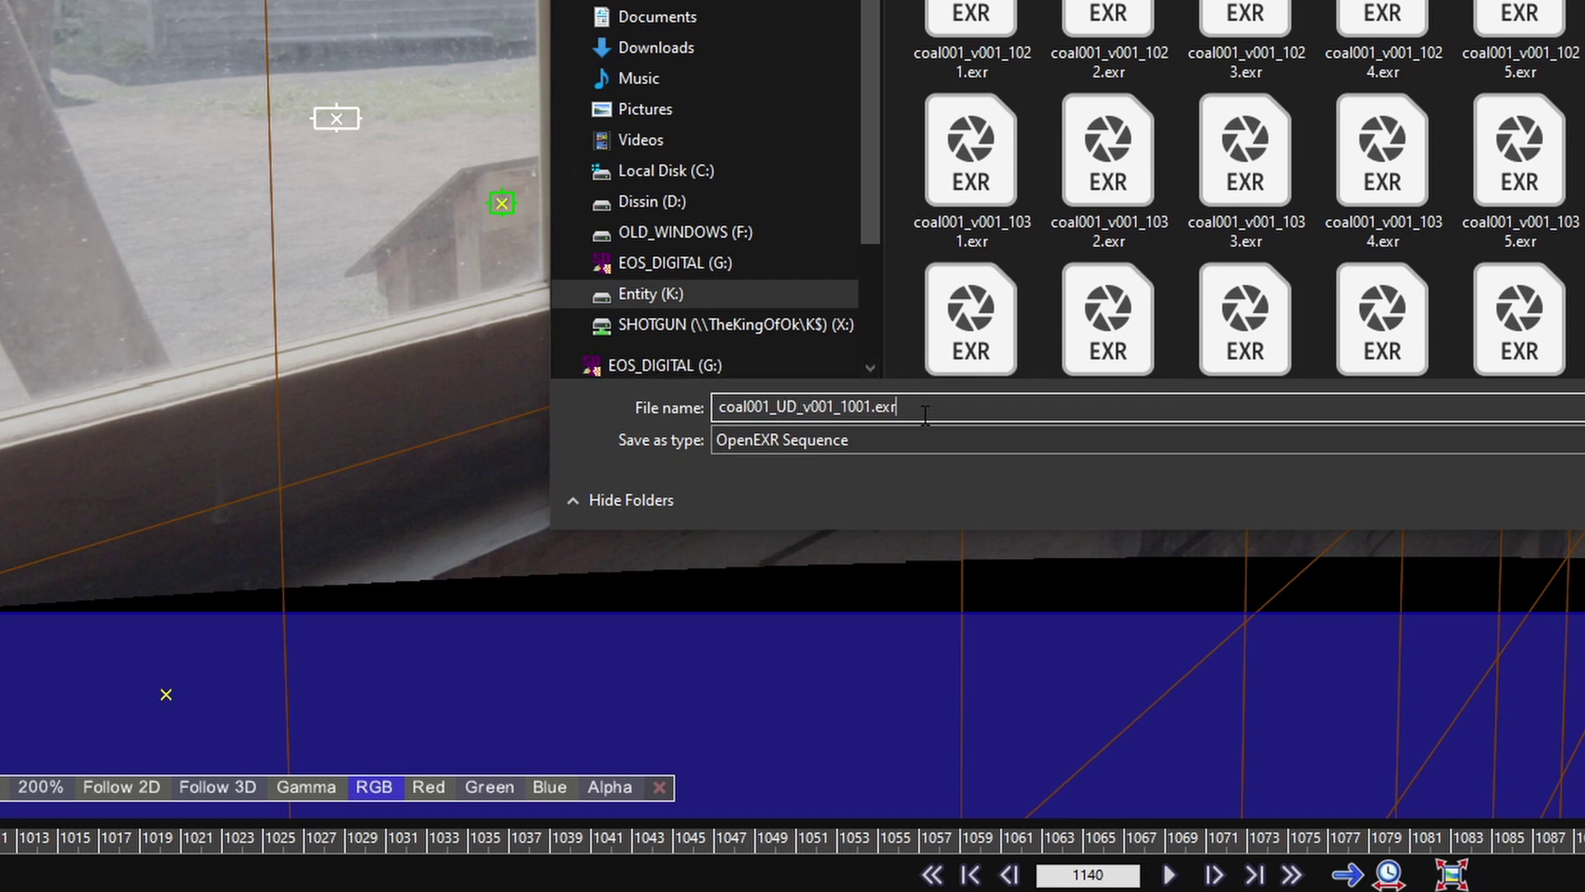
Change the extension of the output file name so it reads coal001_UD_v001_1001.jpg.
{"action": "key", "text": "BackSpace"}
{"action": "key", "text": "BackSpace"}
{"action": "key", "text": "BackSpace"}
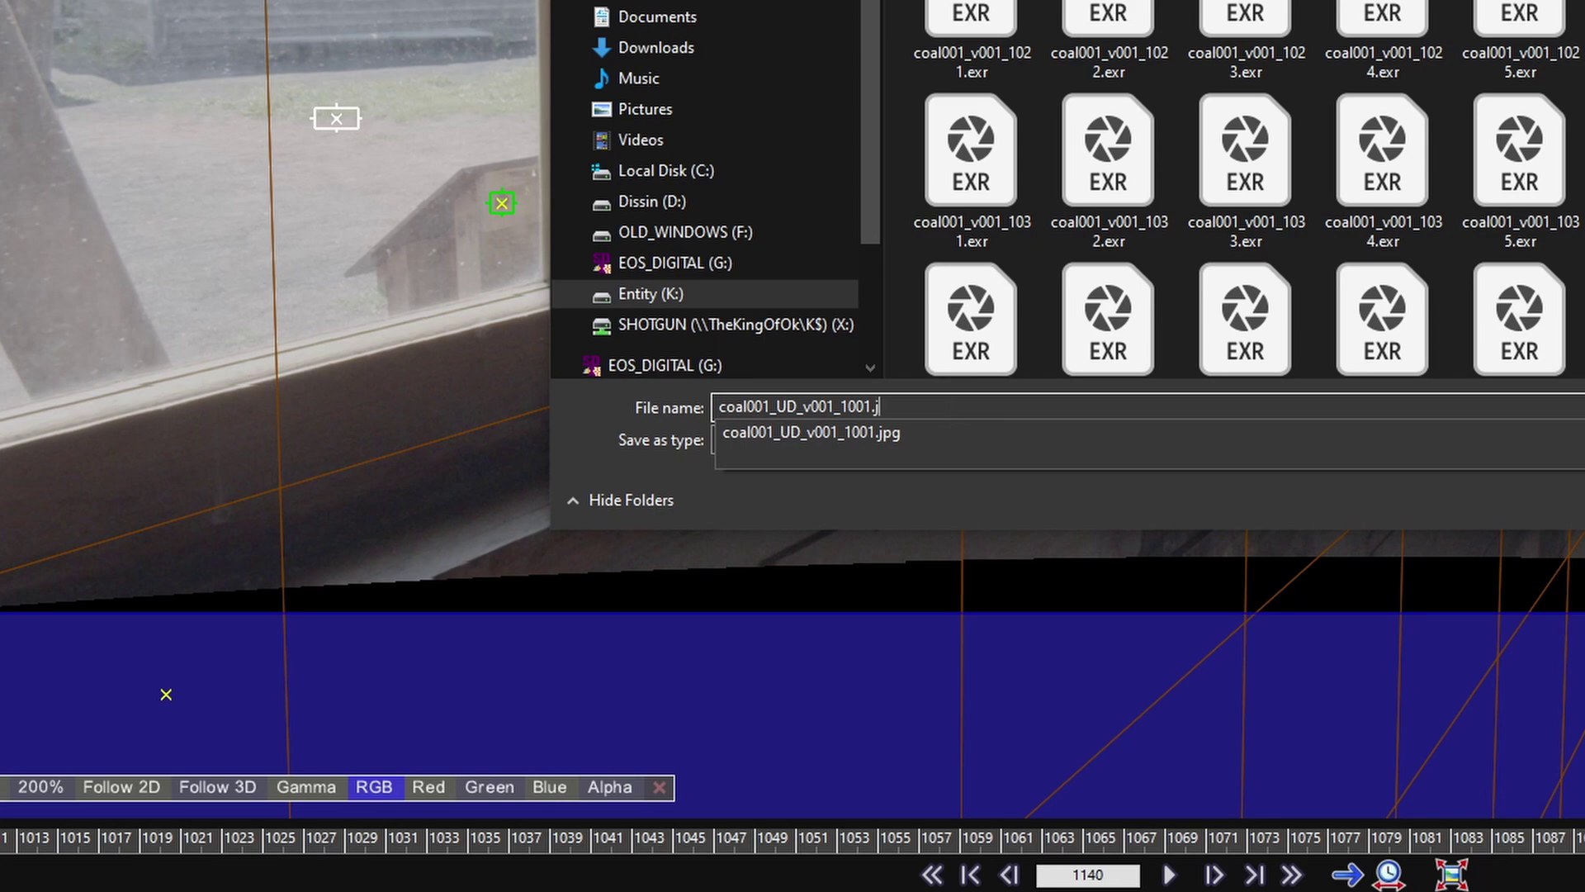
{"action": "type", "text": "j"}
{"action": "left_click", "coordinate": [991, 437]}
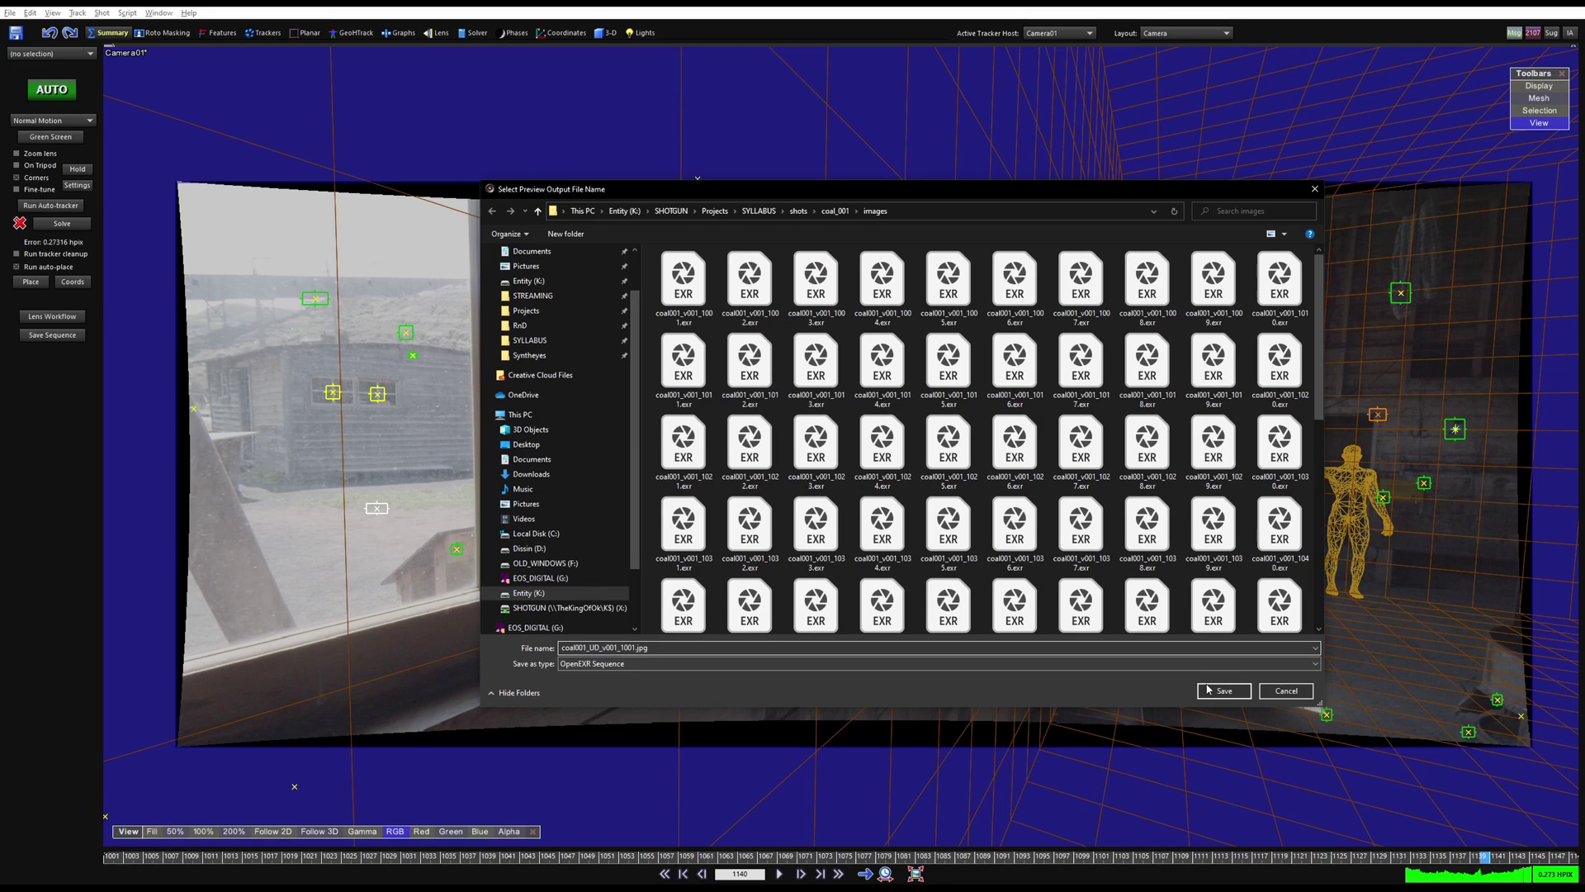
Confirm the output file, agreeing to replace the existing one, and close the processed image sequence dialog.
{"action": "left_click", "coordinate": [1208, 690]}
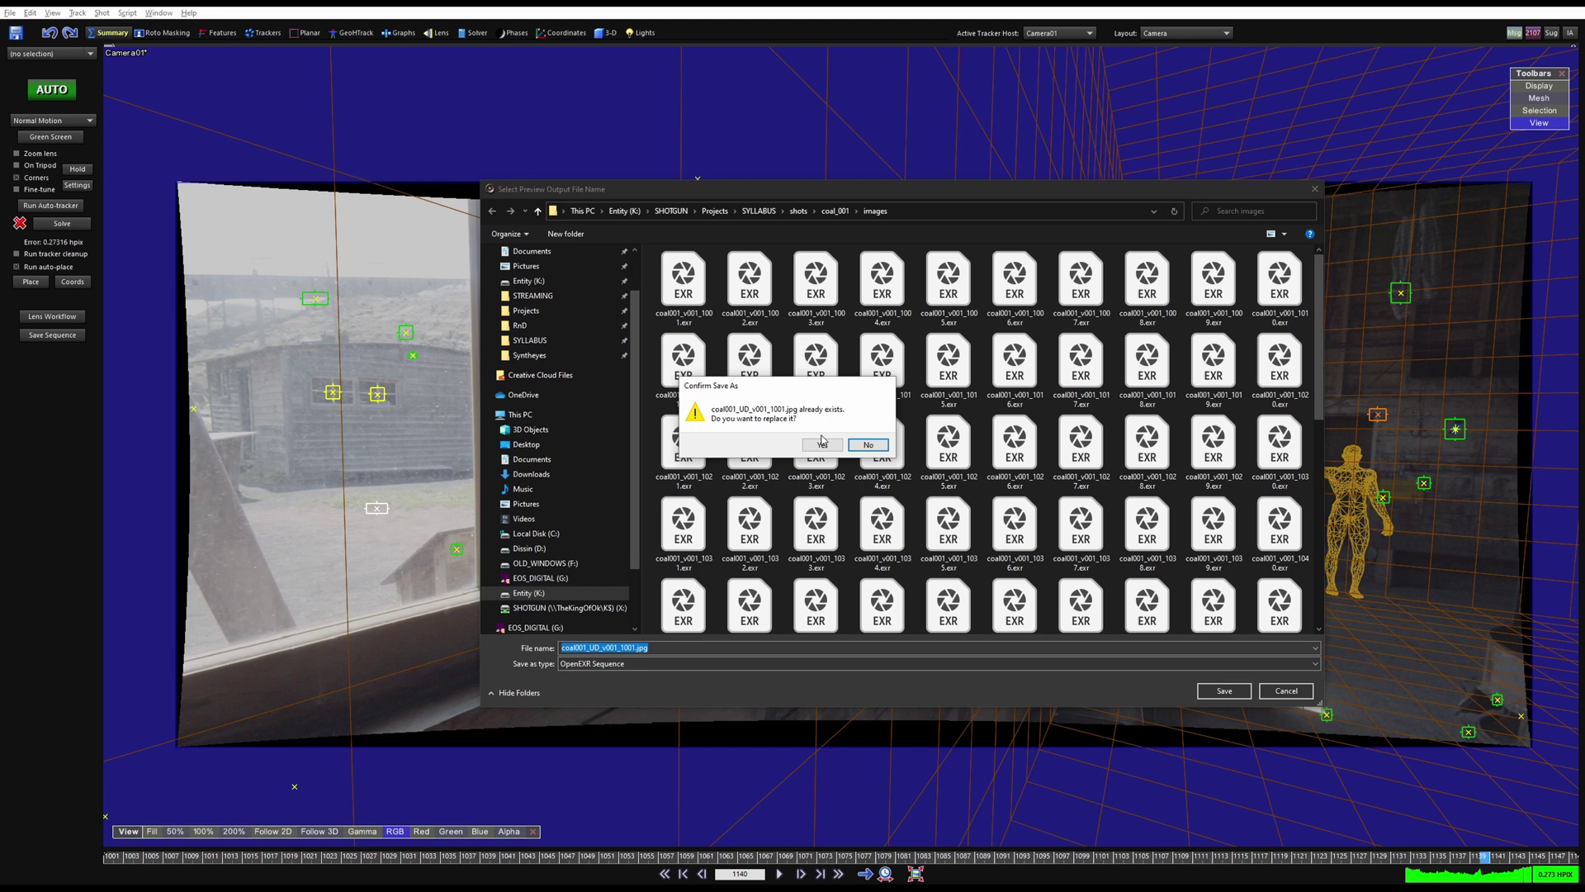
{"action": "left_click", "coordinate": [822, 444]}
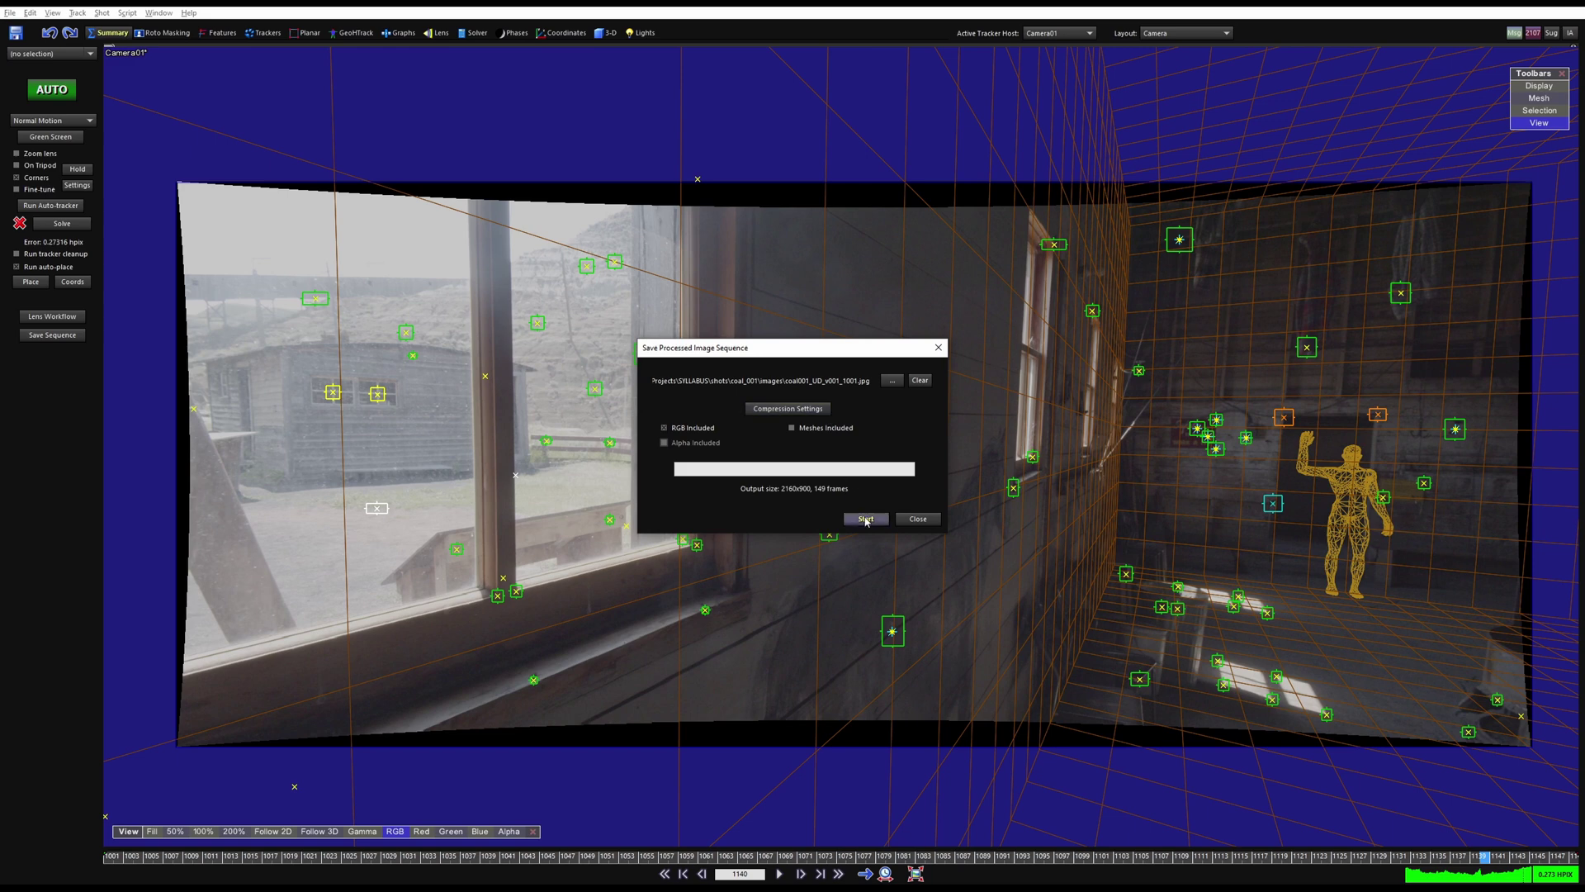
{"action": "left_click", "coordinate": [917, 520]}
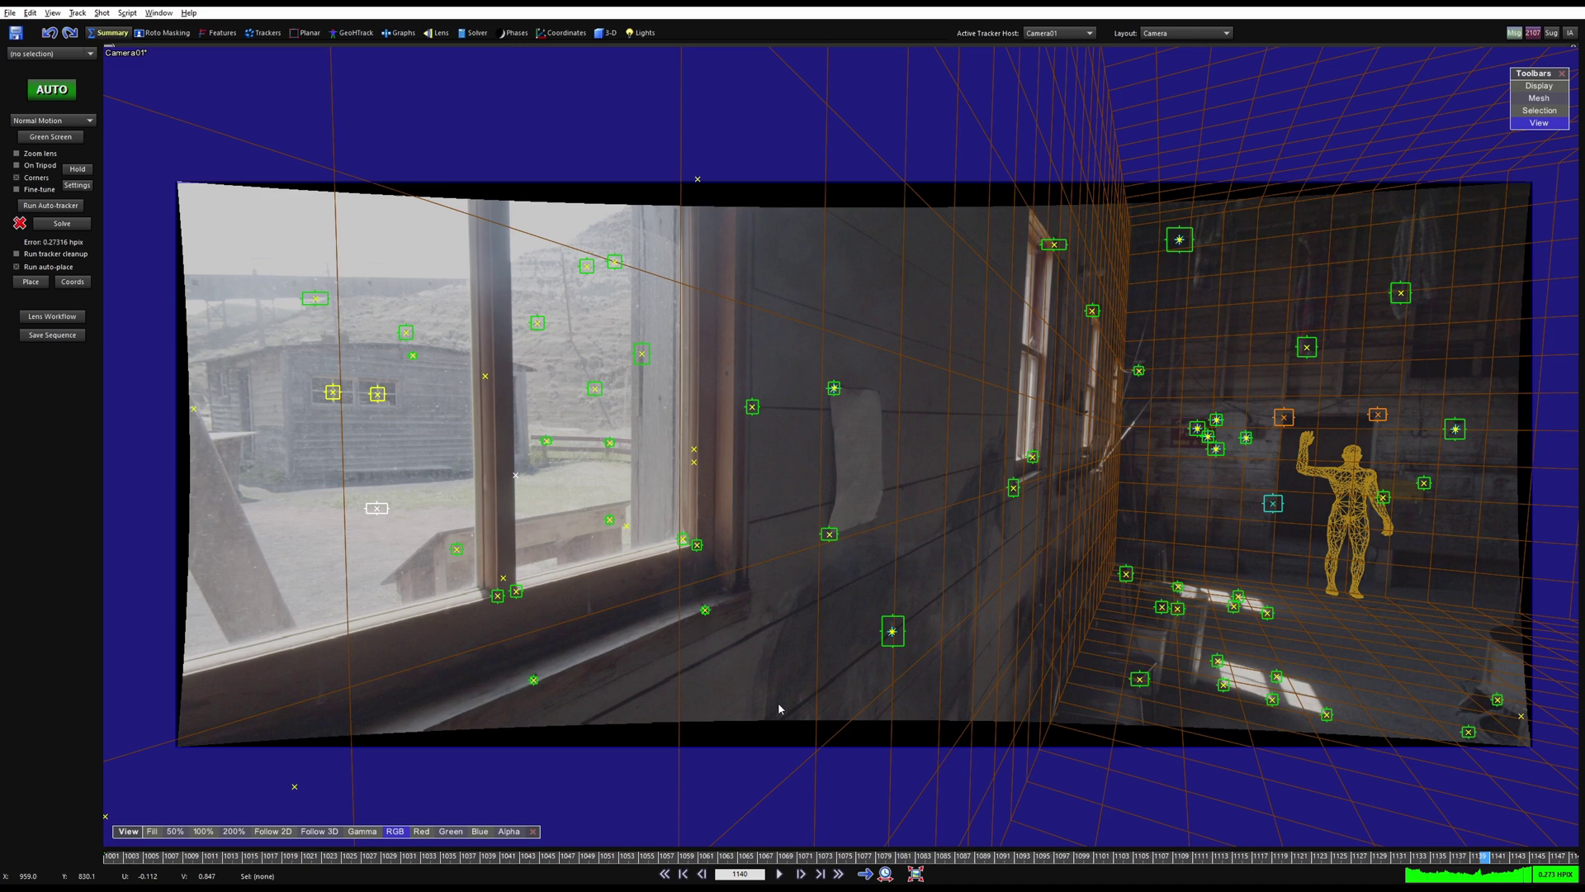
Check the DownRez choices in the shot's image preparation settings, leaving it at None, and close the settings.
{"action": "key", "text": "p"}
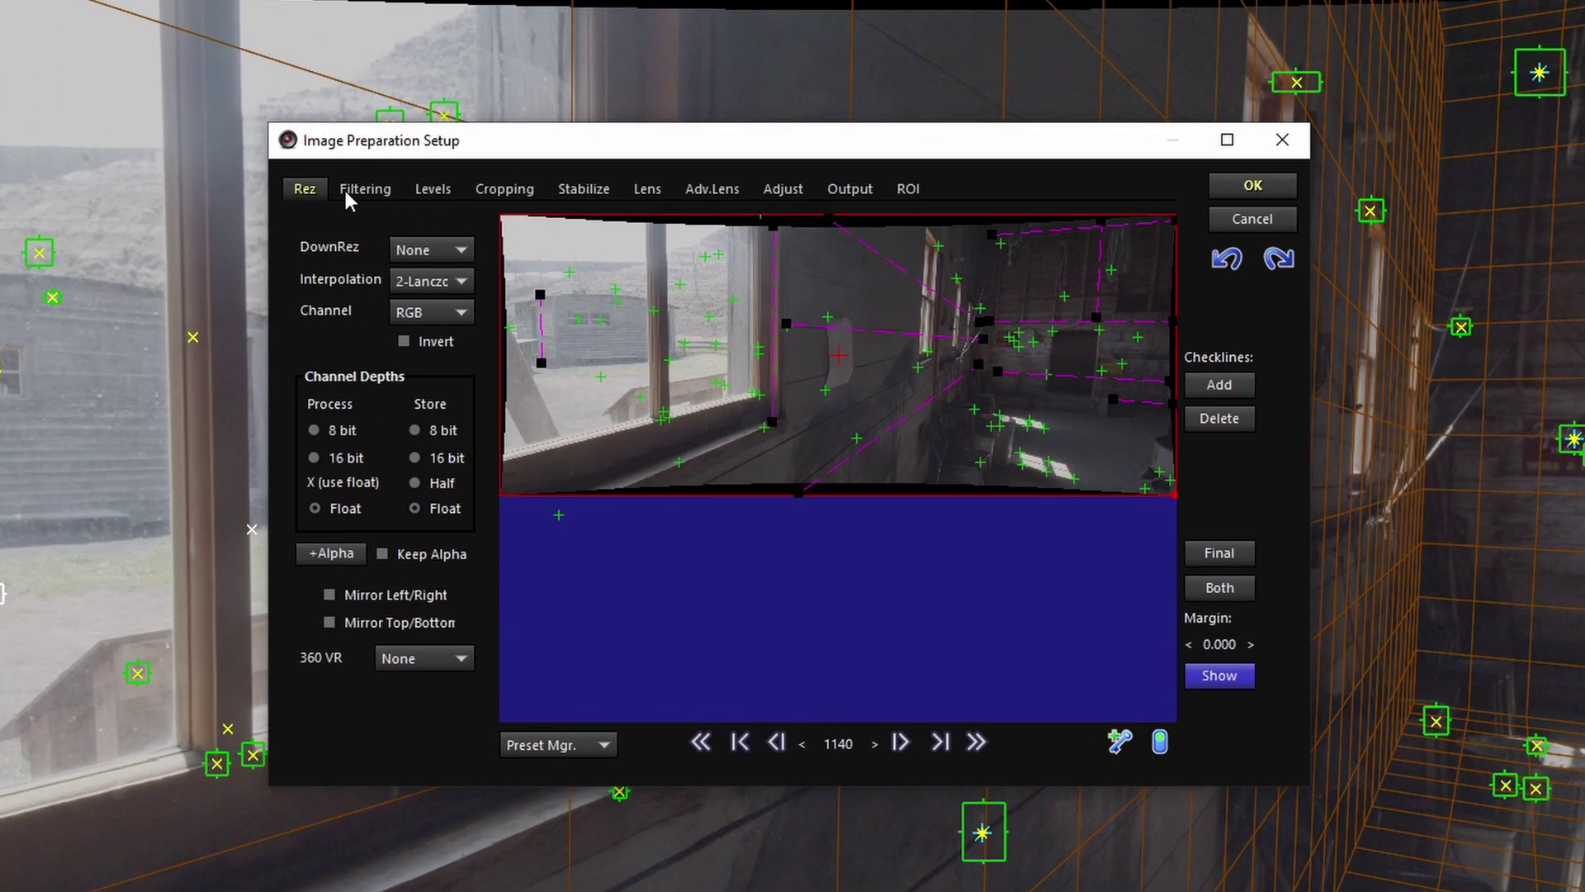
{"action": "left_click", "coordinate": [425, 252]}
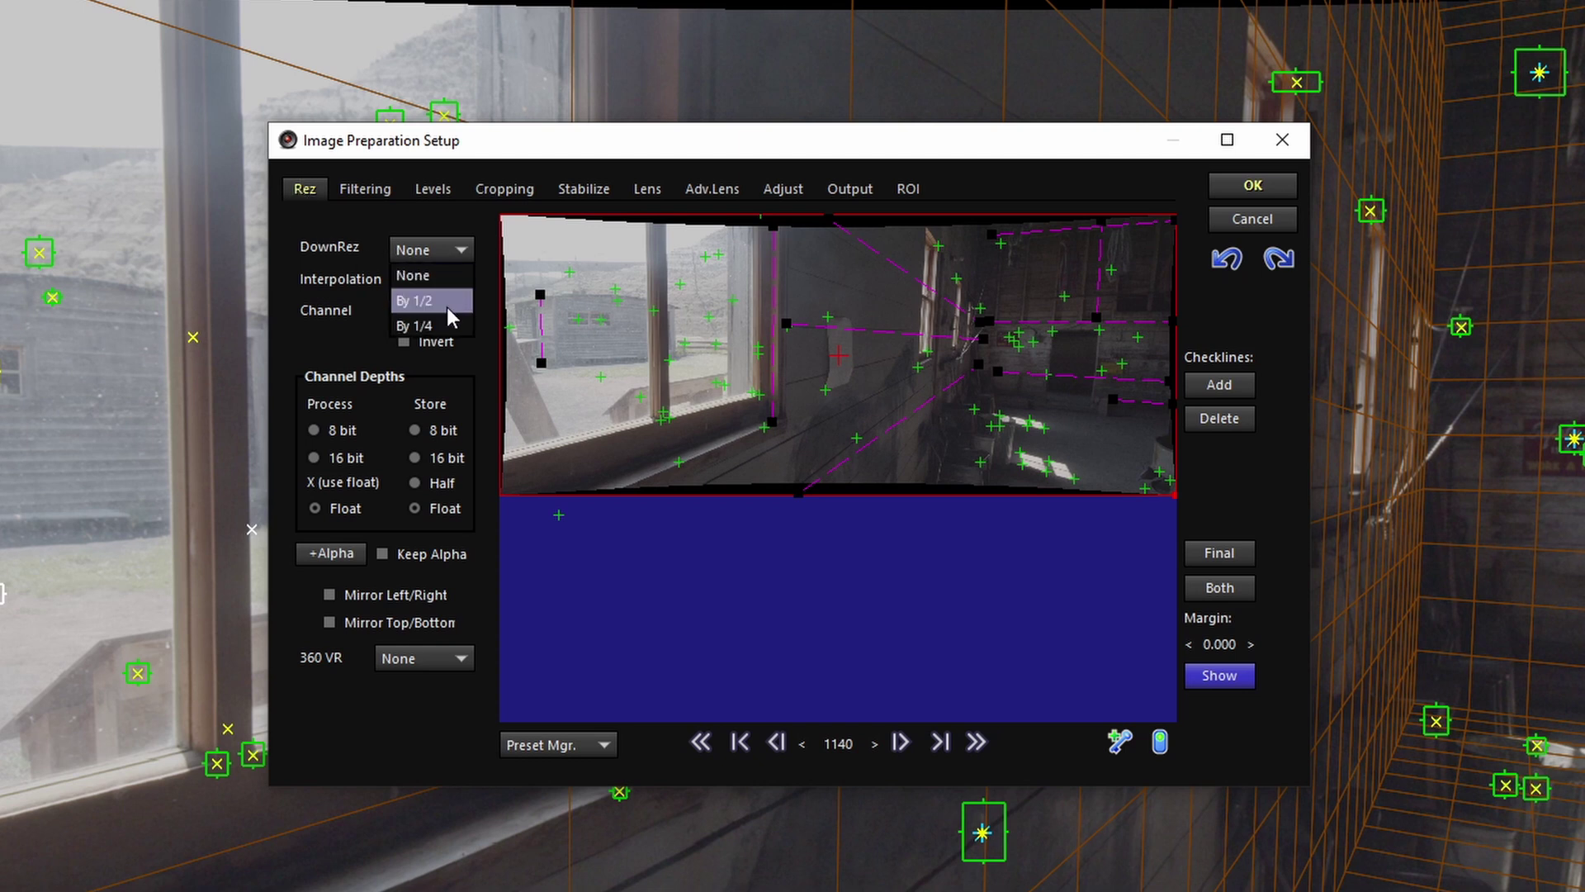
{"action": "left_click", "coordinate": [446, 251]}
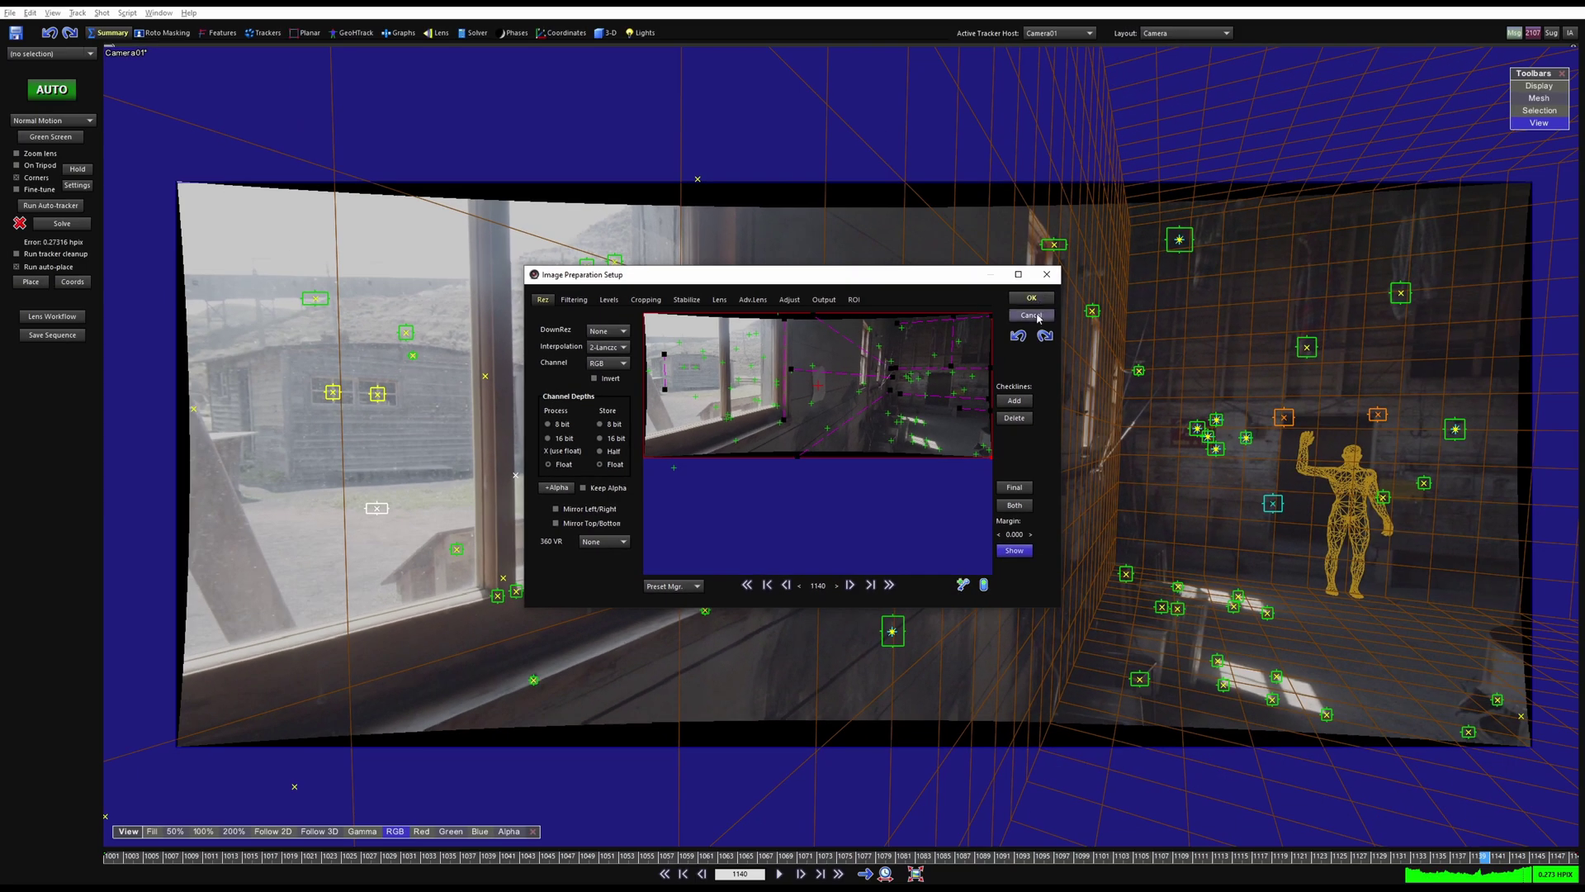
{"action": "left_click", "coordinate": [1032, 315]}
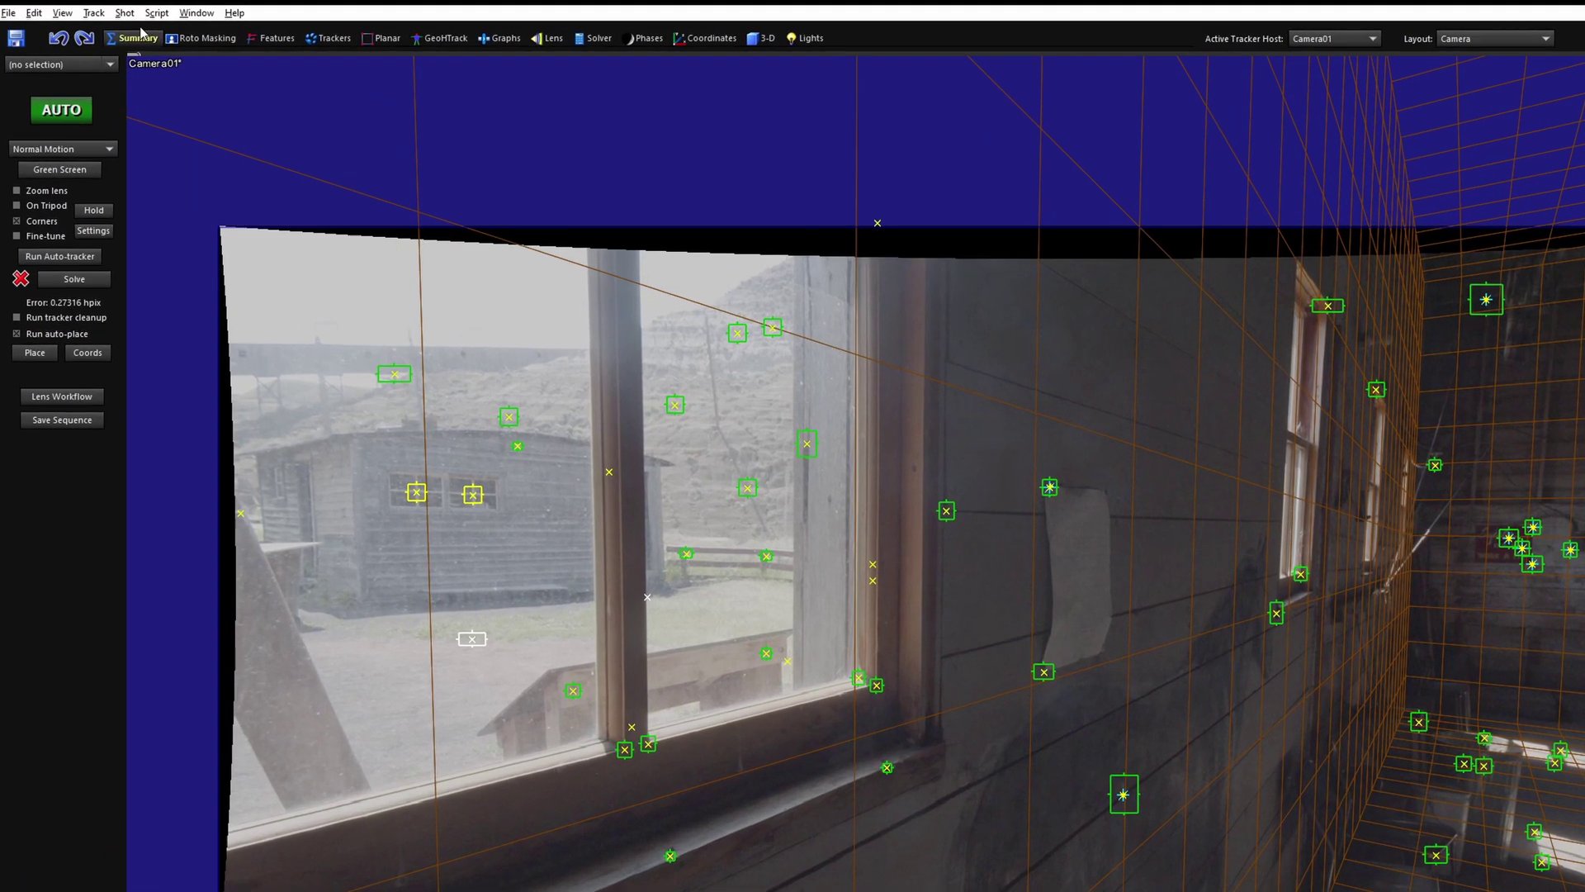
Write the shot's distortion maps as OpenEXR, using seUD.exr in the coal_001 exports folder as the UV map output.
{"action": "left_click", "coordinate": [101, 12]}
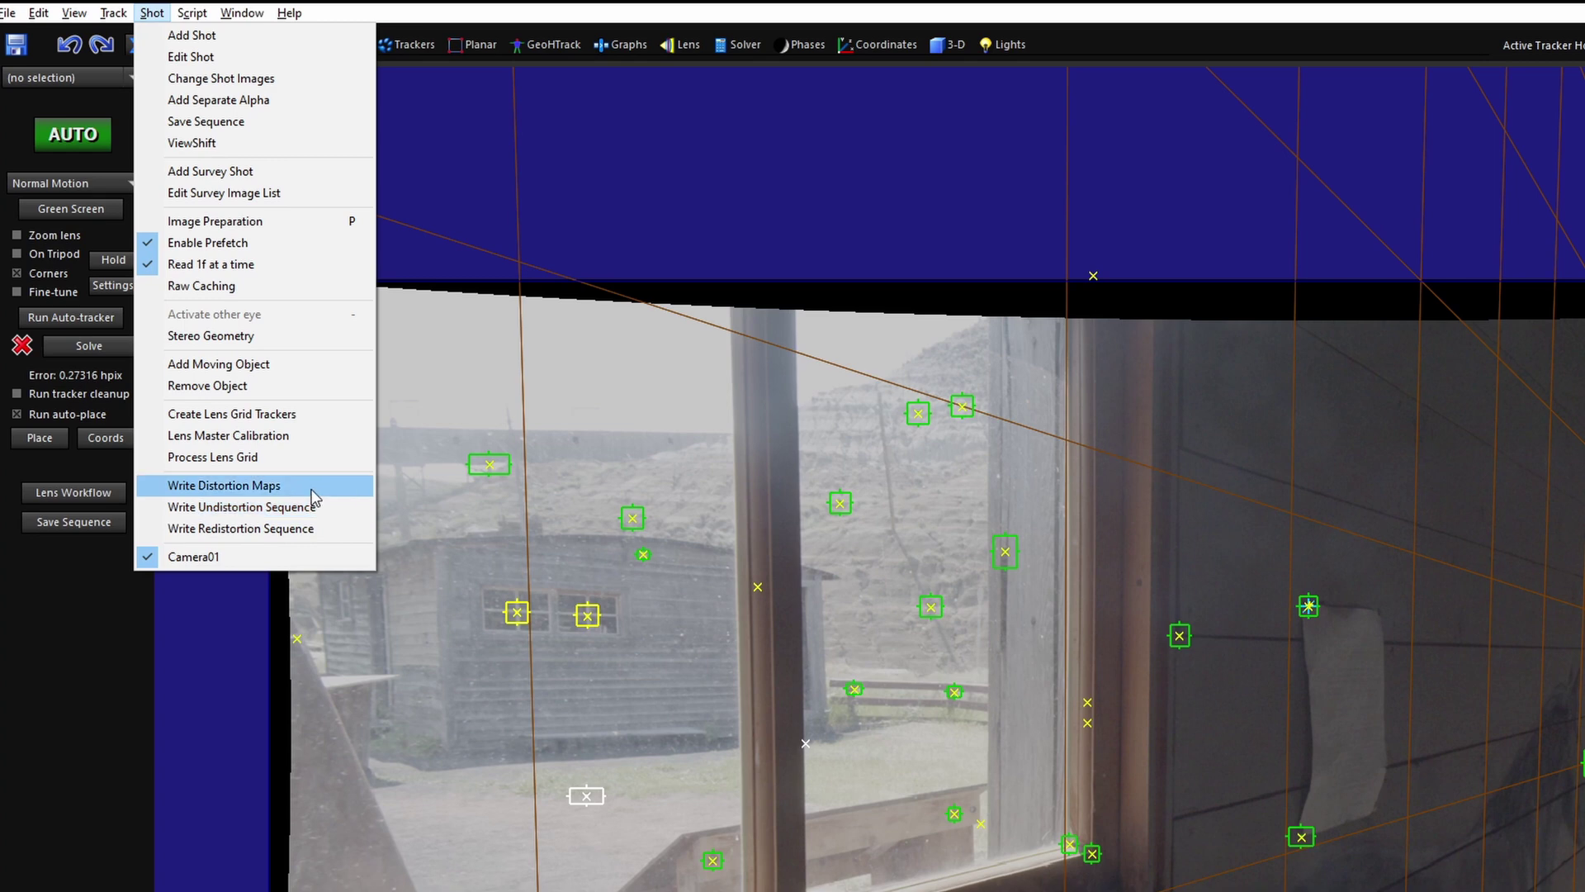
{"action": "left_click", "coordinate": [312, 487]}
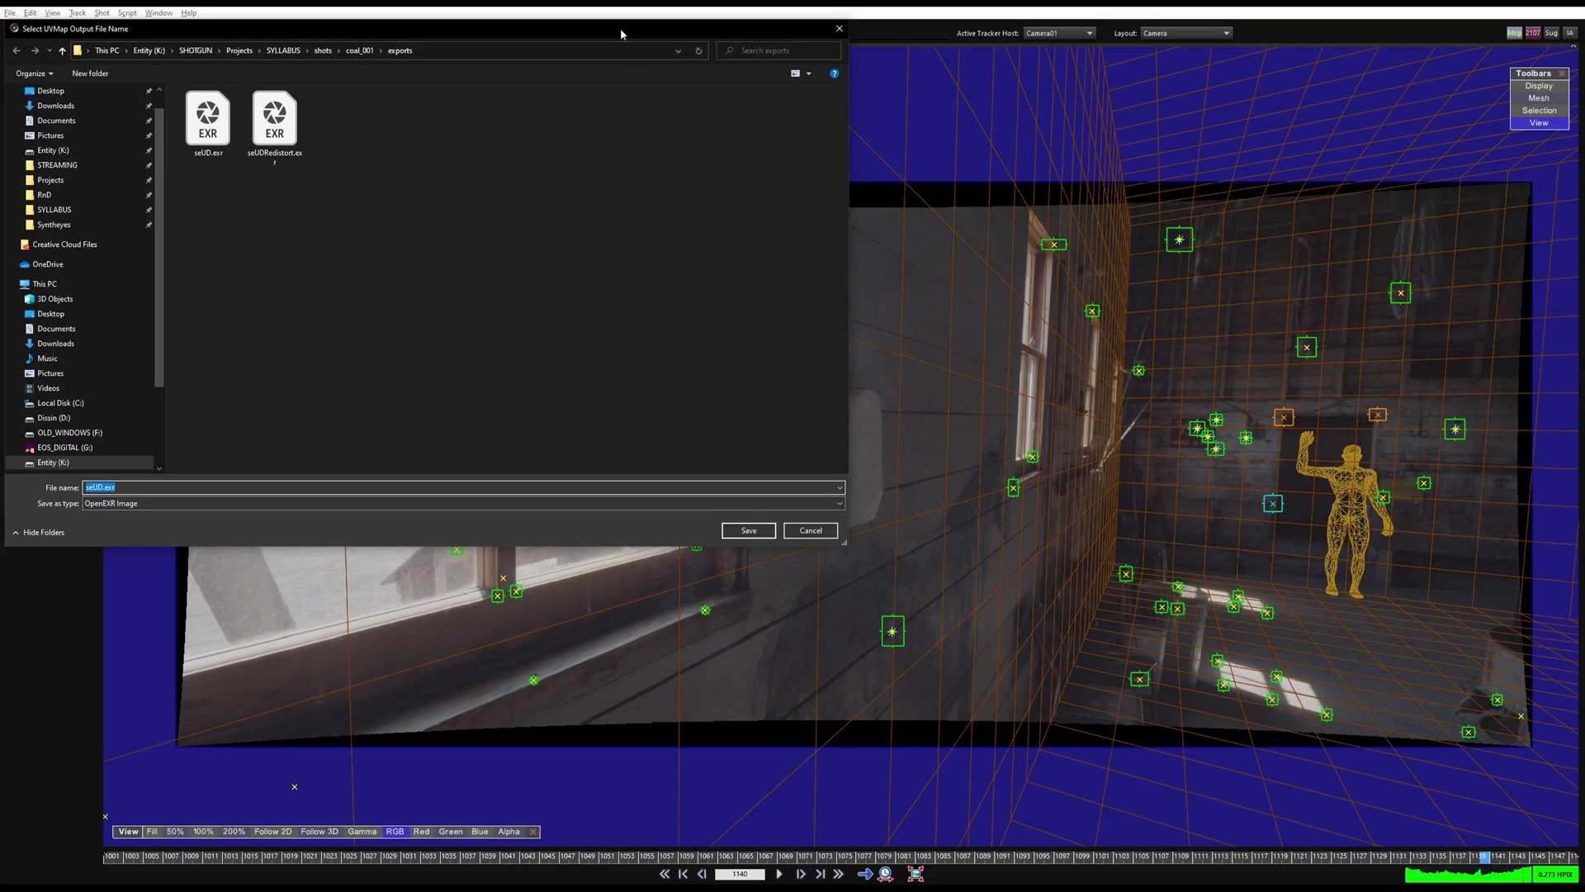
{"action": "left_click_drag", "start_coordinate": [621, 30], "coordinate": [1031, 189]}
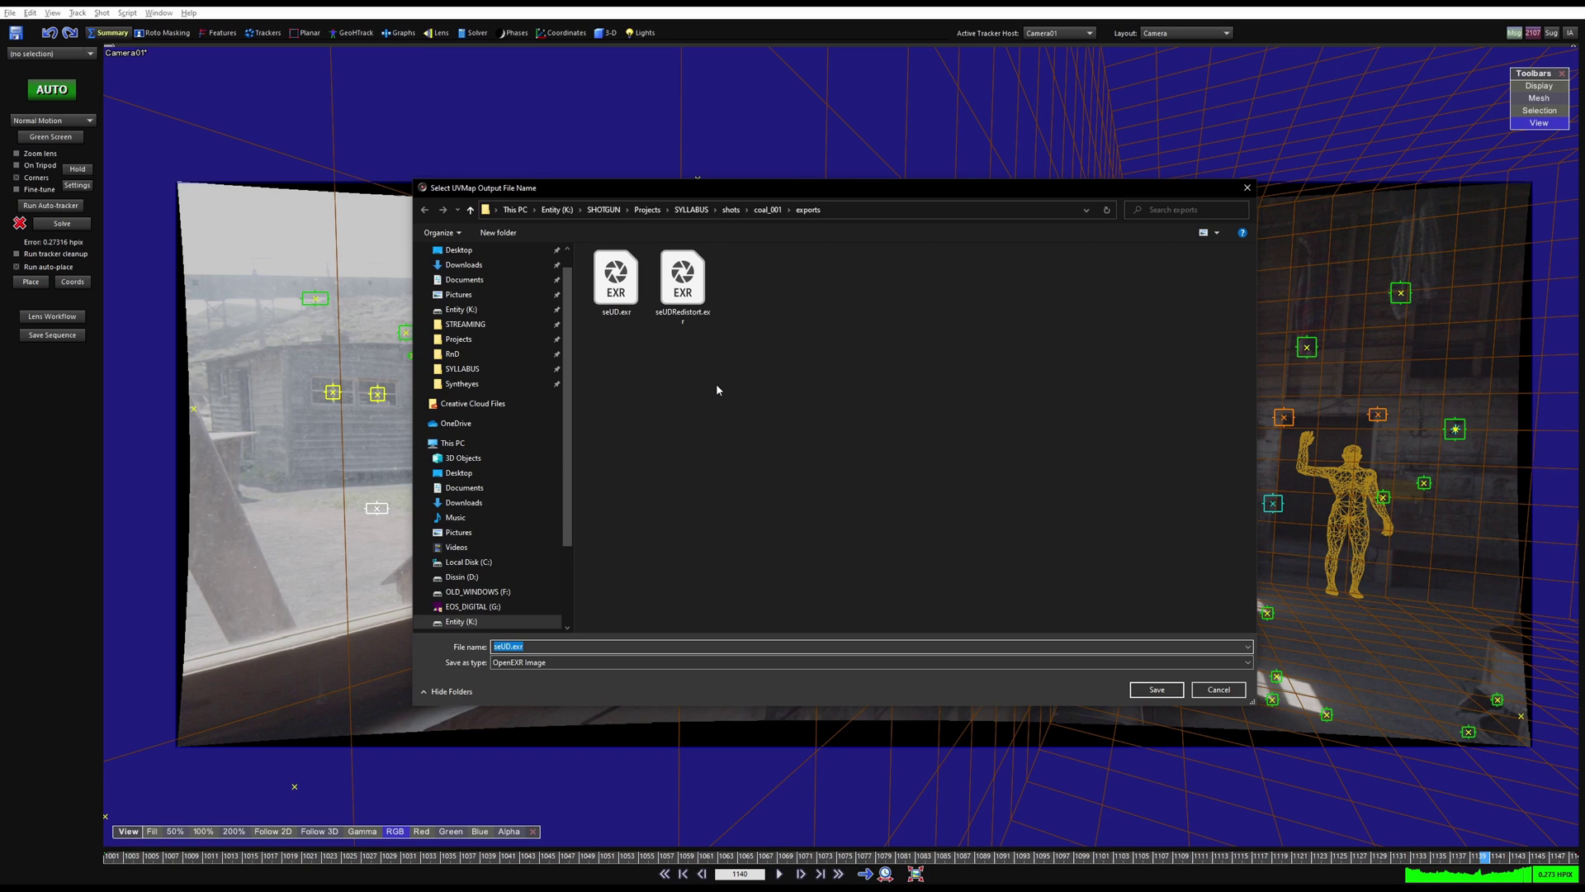
{"action": "left_click", "coordinate": [616, 281]}
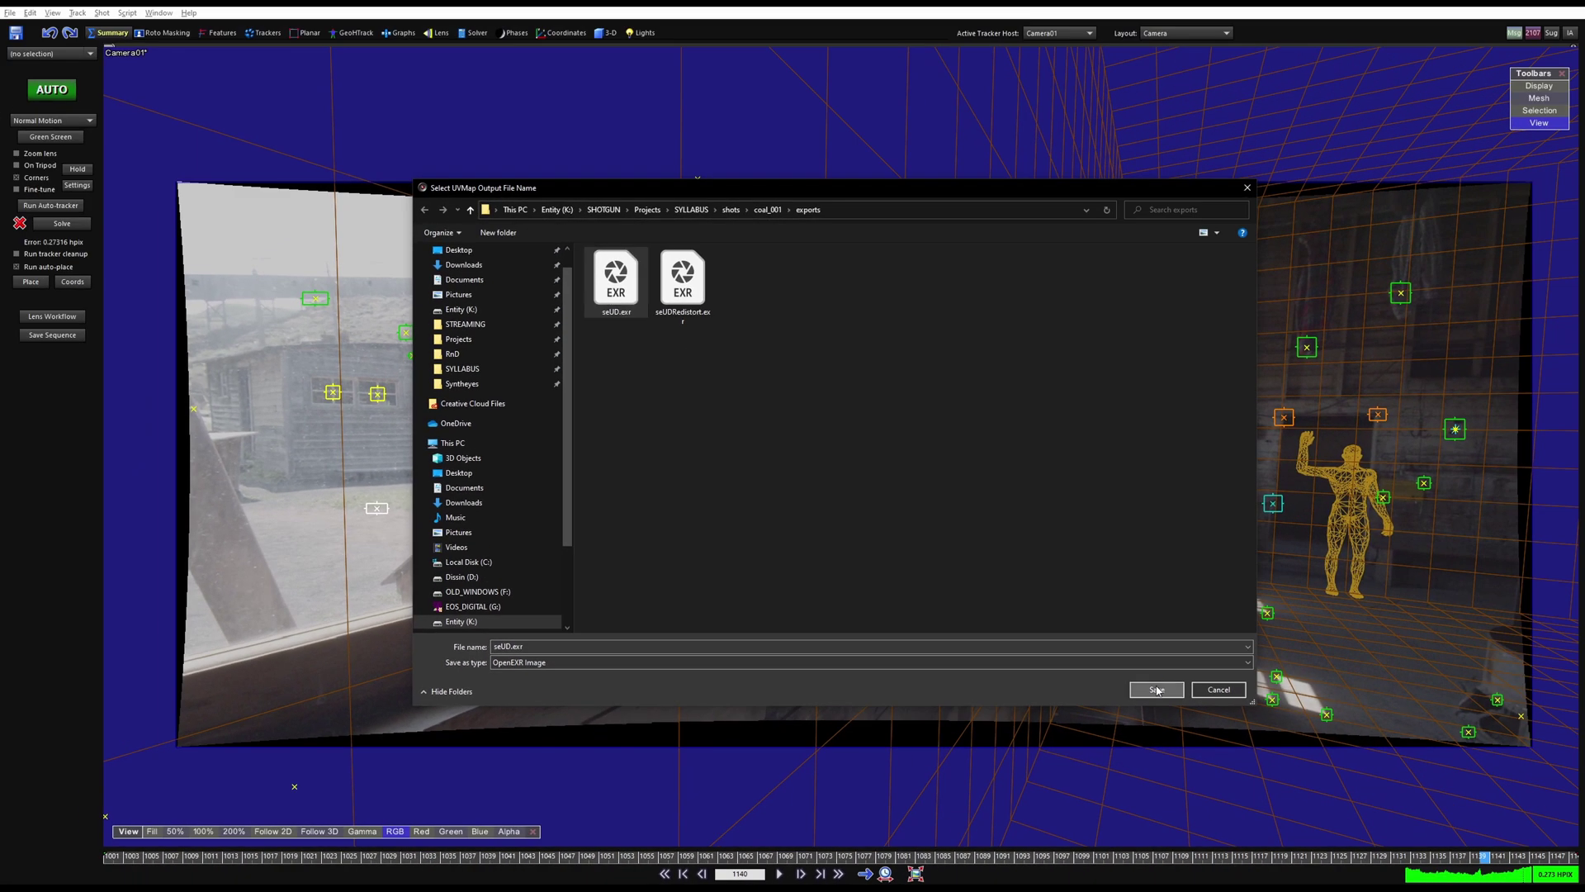
{"action": "left_click", "coordinate": [1506, 578]}
{"action": "left_click", "coordinate": [828, 444]}
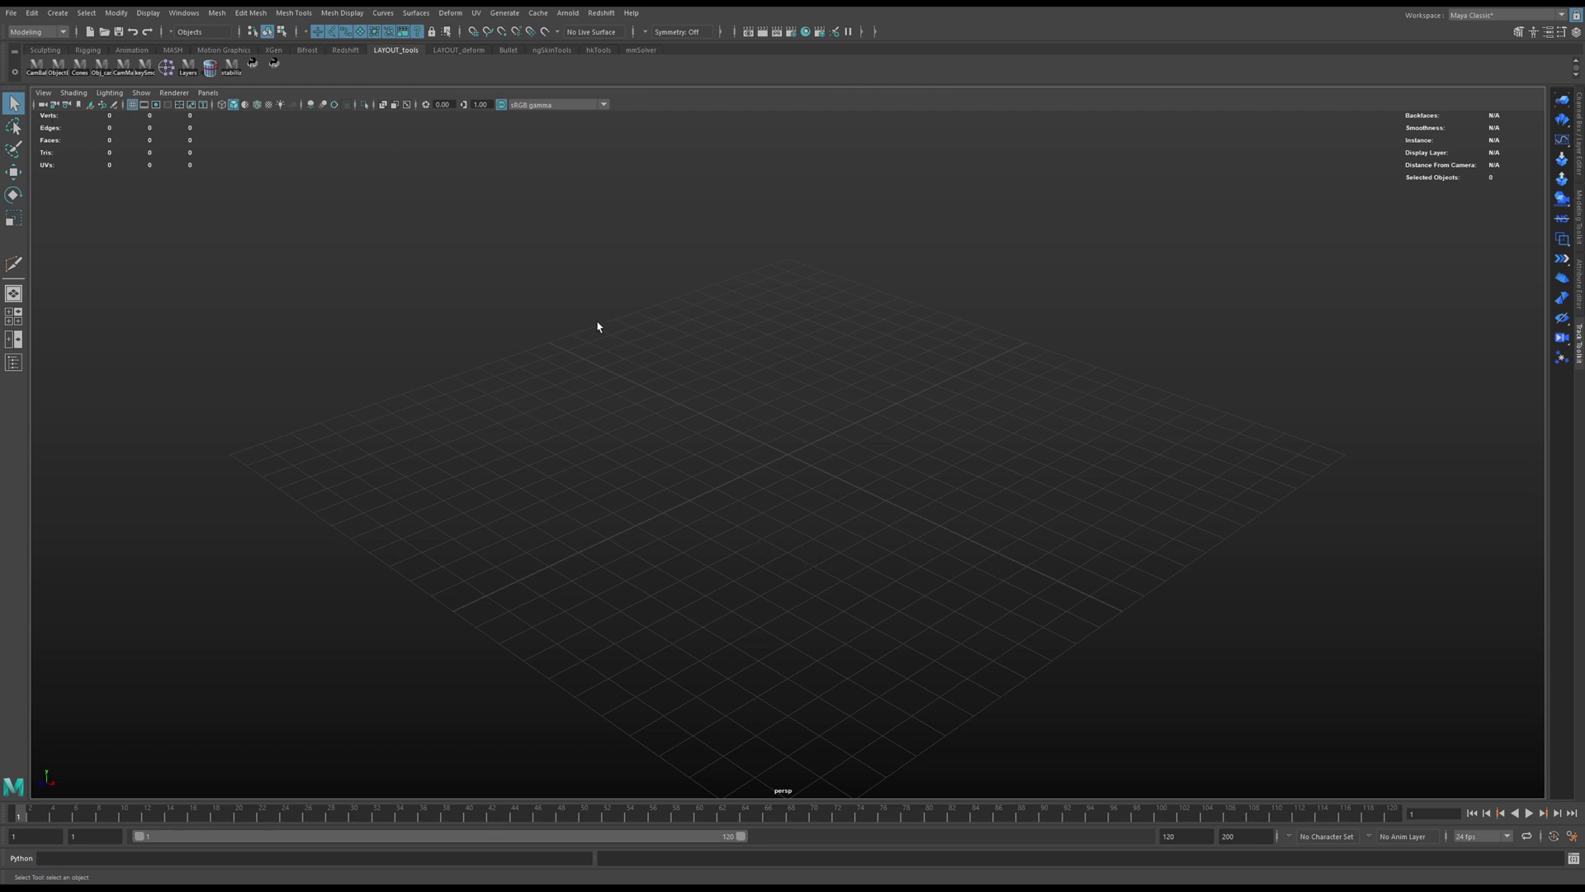
Switch to Maya and open the exported scene 07_29_KK_coal001_maya_v001.ma from the coal_001 exports folder.
{"action": "left_click", "coordinate": [13, 14]}
{"action": "left_click", "coordinate": [94, 151]}
{"action": "key", "text": "ctrl+o"}
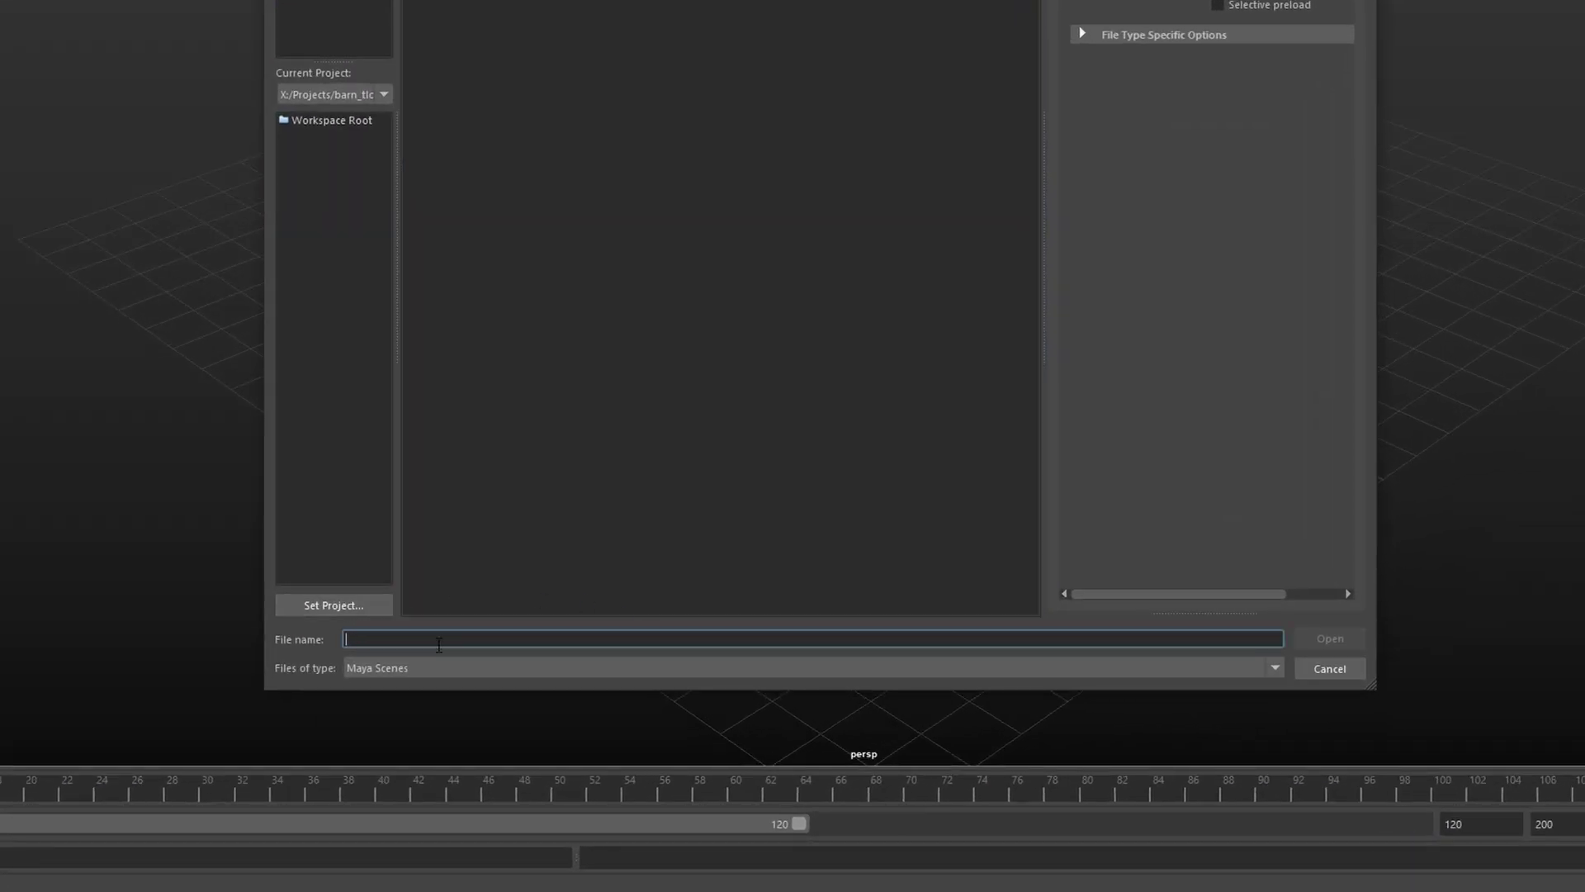
{"action": "type", "text": "K:\\SHOTGUN\\Projects\\SYLLABUS\\shots\\coal_001\\exports\\07_29_KK_coal001_maya_v001.ma"}
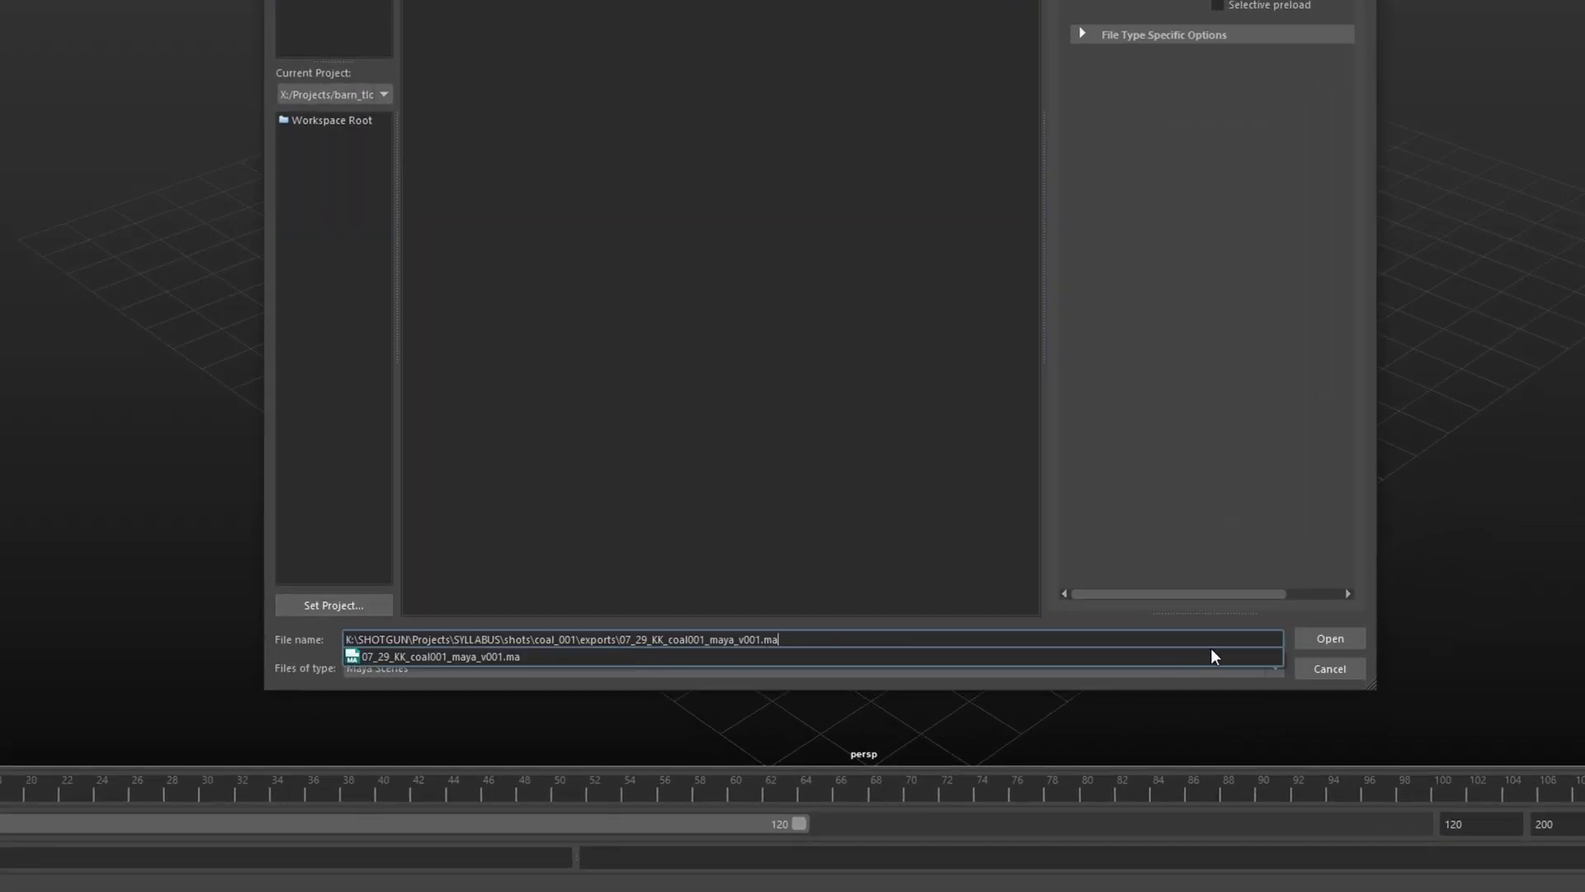
{"action": "left_click", "coordinate": [1323, 639]}
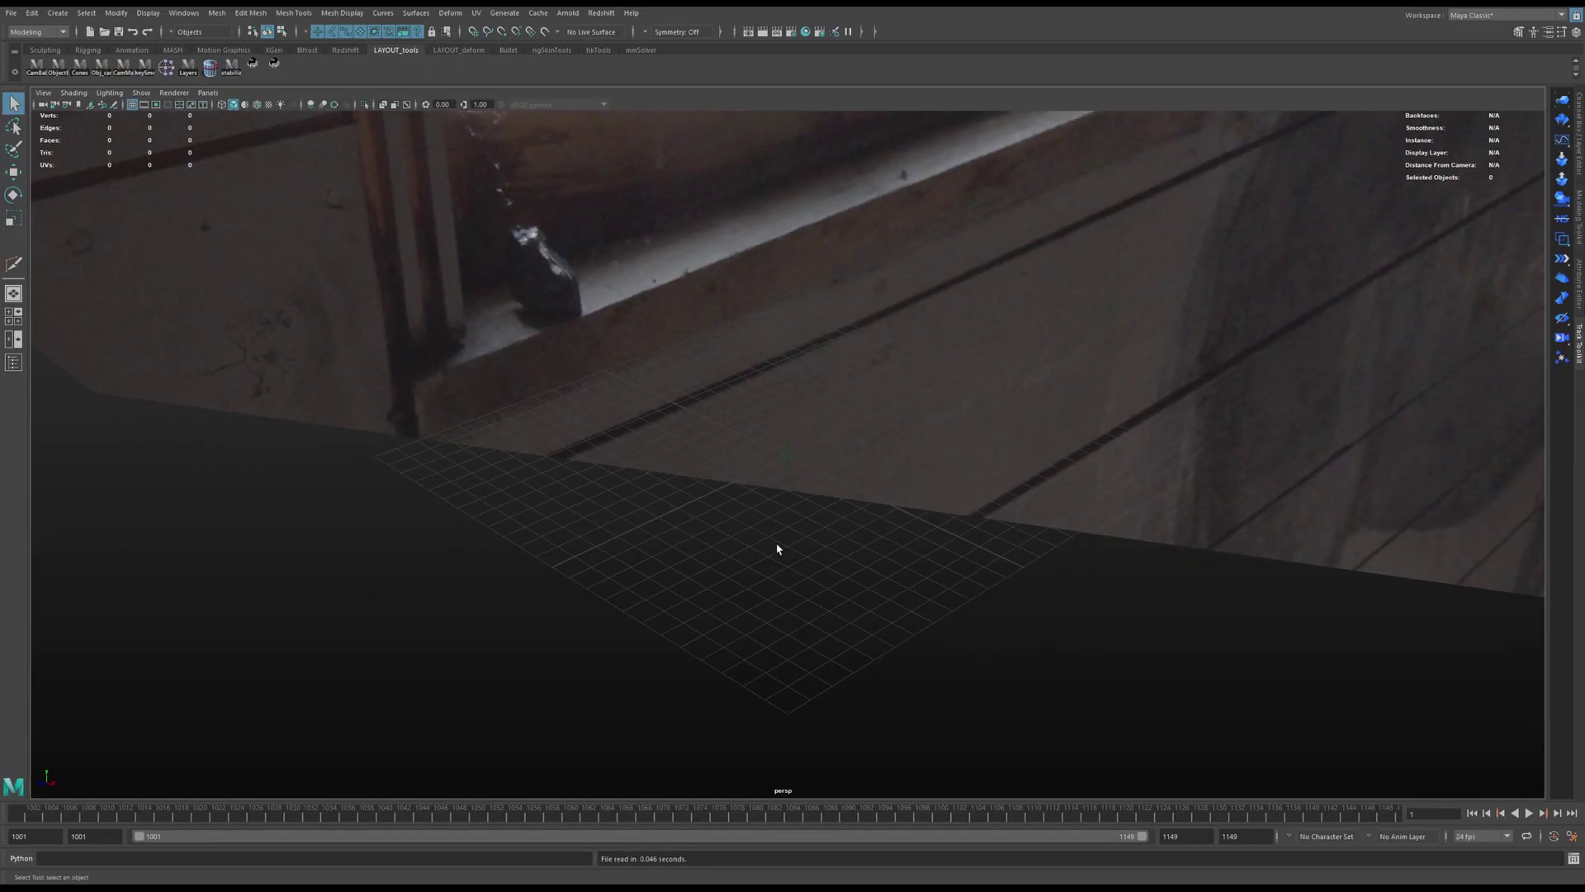
Examine the imported camera image plane and its edges in the perspective view.
{"action": "left_click_drag", "start_coordinate": [777, 548], "coordinate": [796, 487], "text": "alt"}
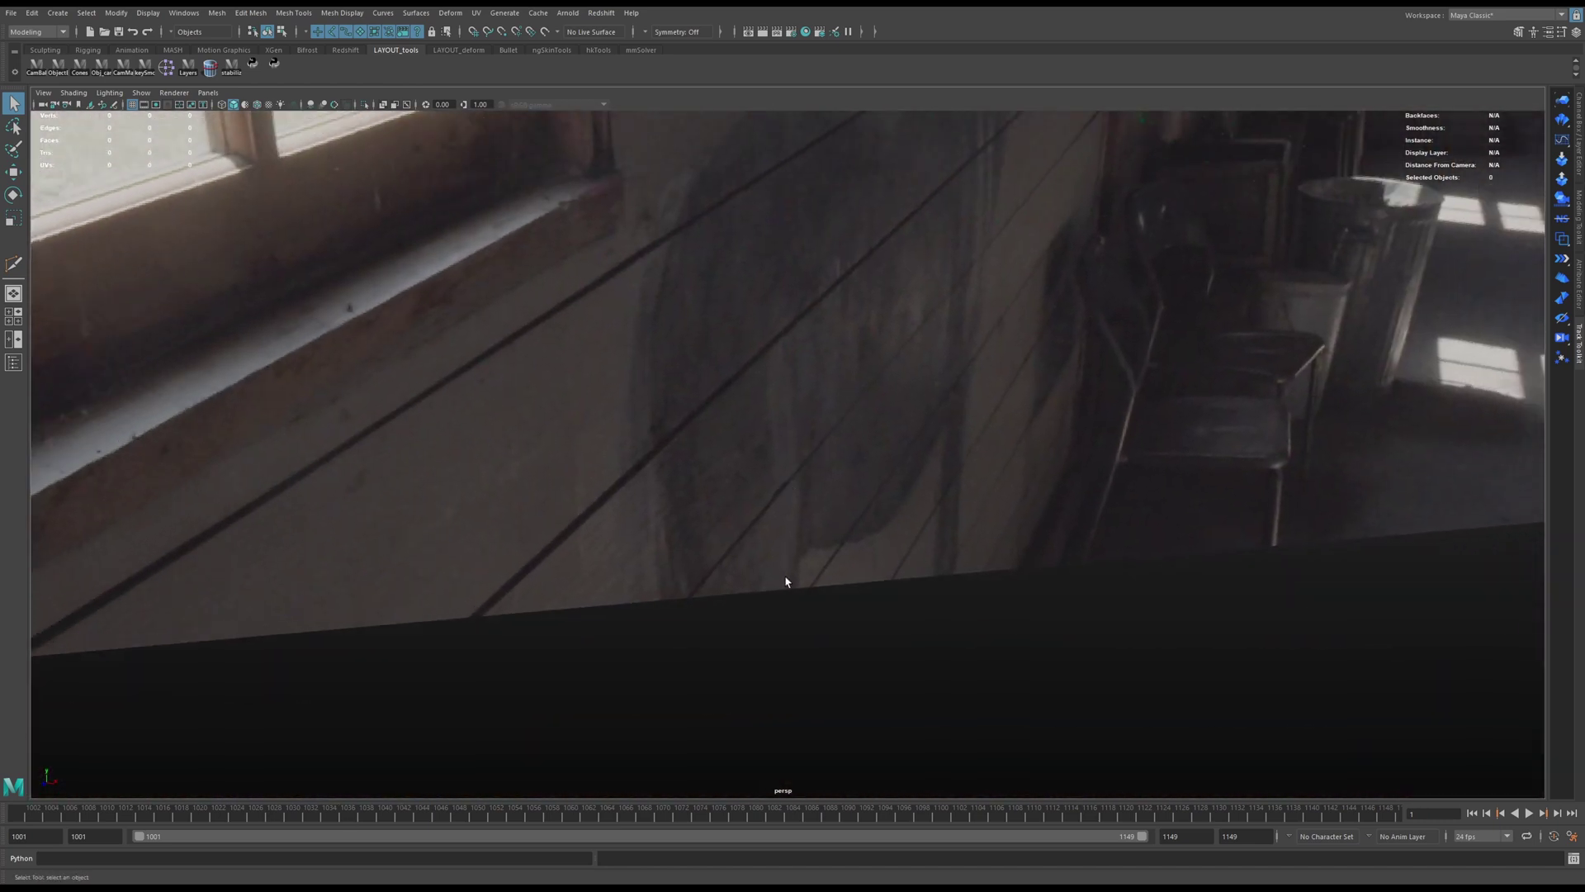
{"action": "left_click_drag", "start_coordinate": [750, 527], "coordinate": [779, 492], "text": "alt"}
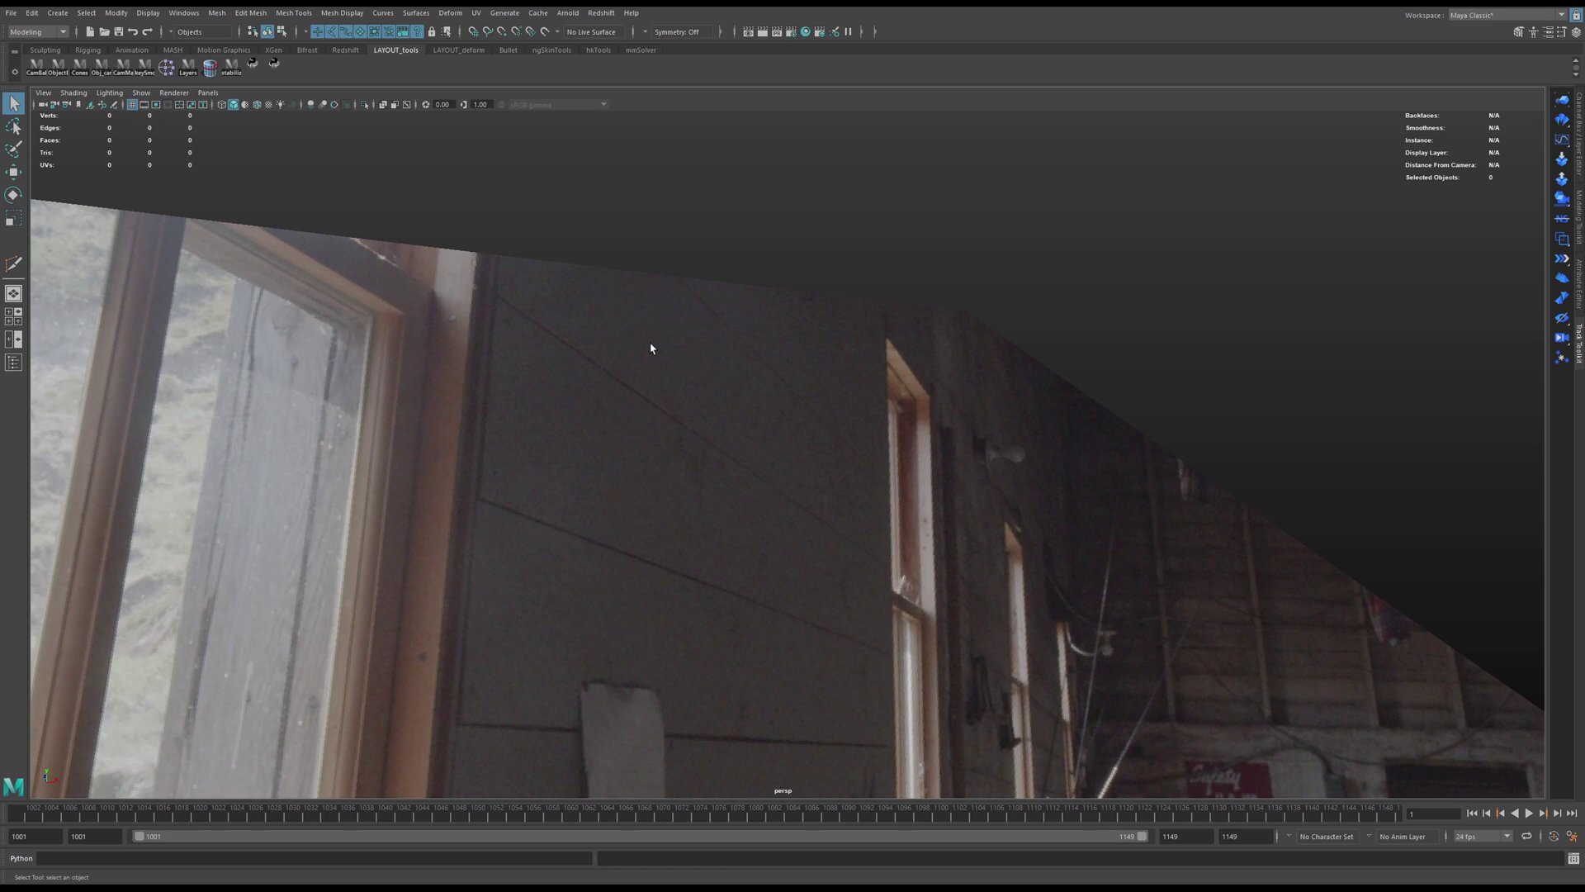
{"action": "left_click_drag", "start_coordinate": [770, 384], "coordinate": [755, 365], "text": "alt"}
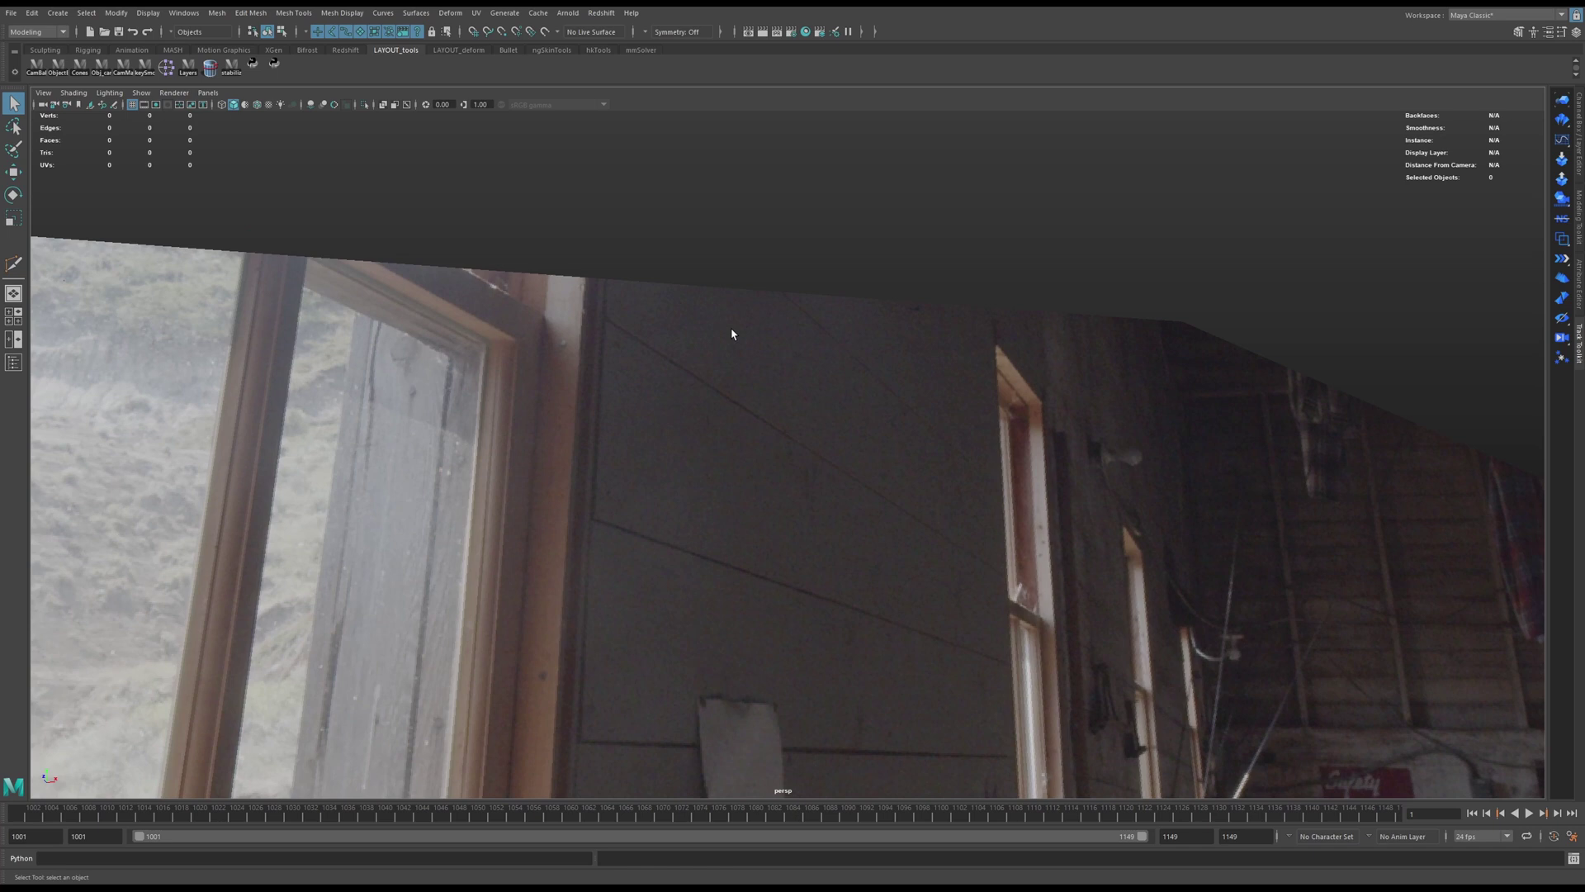
{"action": "left_click", "coordinate": [758, 311]}
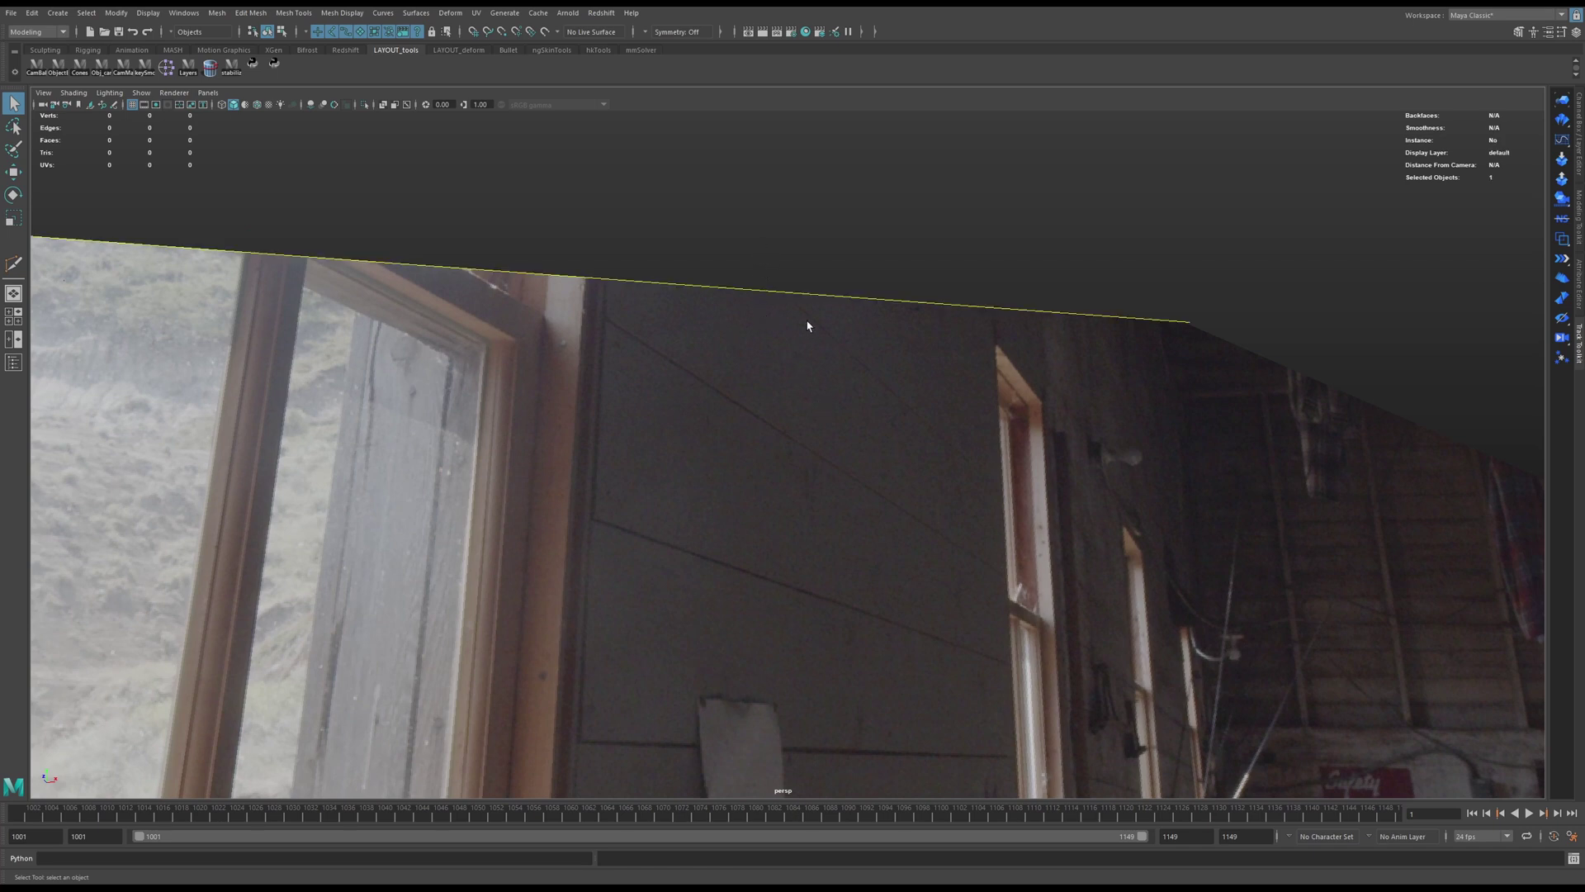
{"action": "scroll", "coordinate": [807, 325], "scroll_direction": "down", "scroll_amount": 1}
{"action": "left_click", "coordinate": [750, 277]}
{"action": "left_click_drag", "start_coordinate": [750, 276], "coordinate": [808, 526], "text": "alt"}
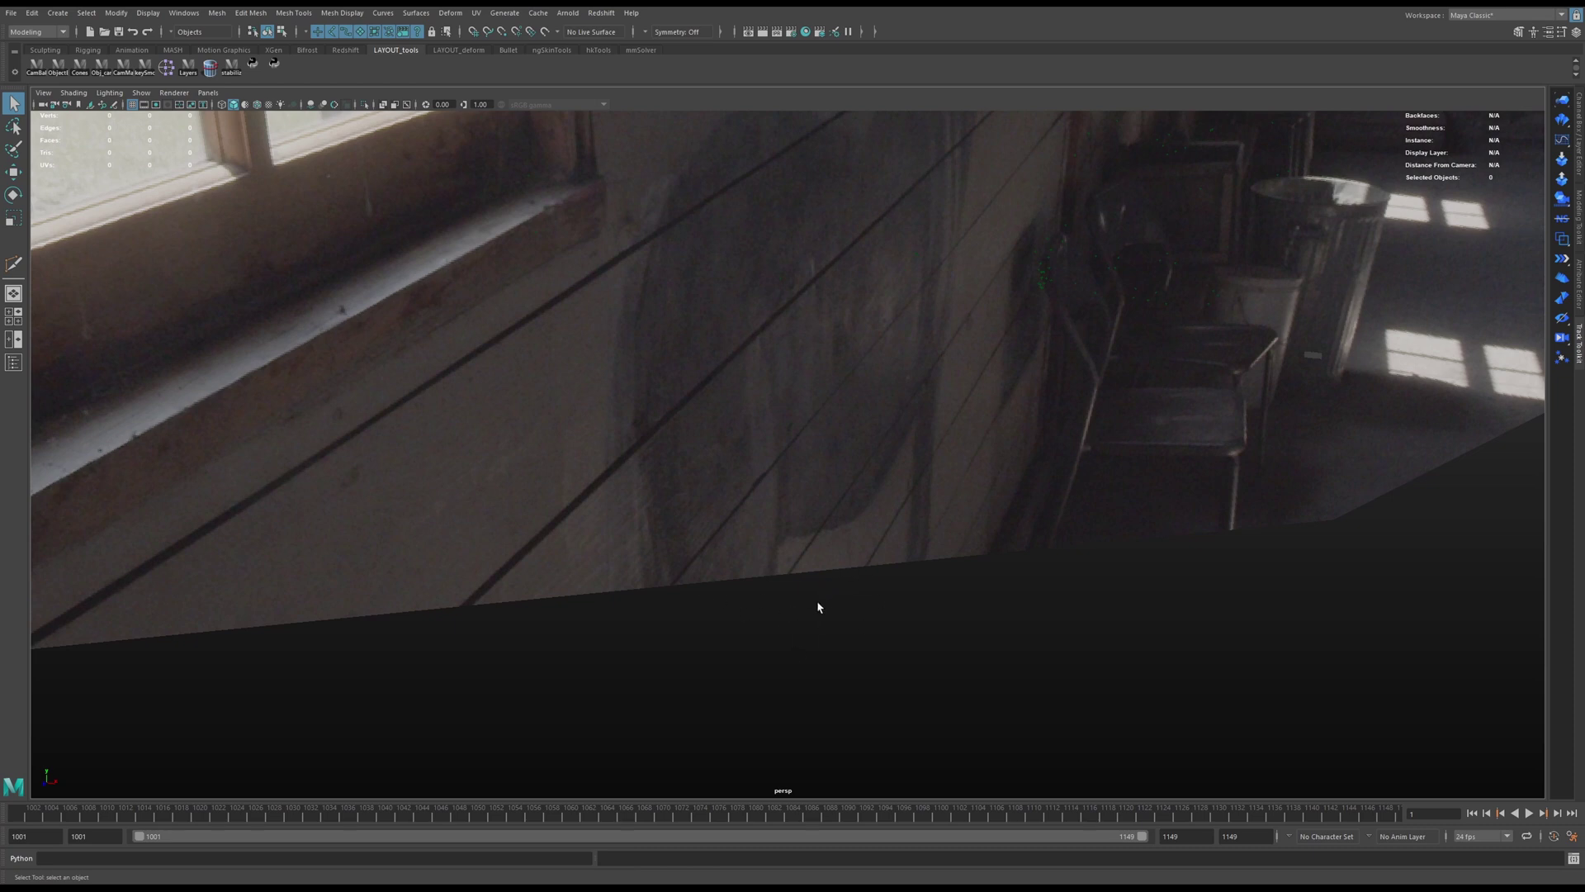
Switch to a side-by-side two-pane layout with anti-aliasing on and show the perspective camera in both panes.
{"action": "left_click", "coordinate": [14, 340]}
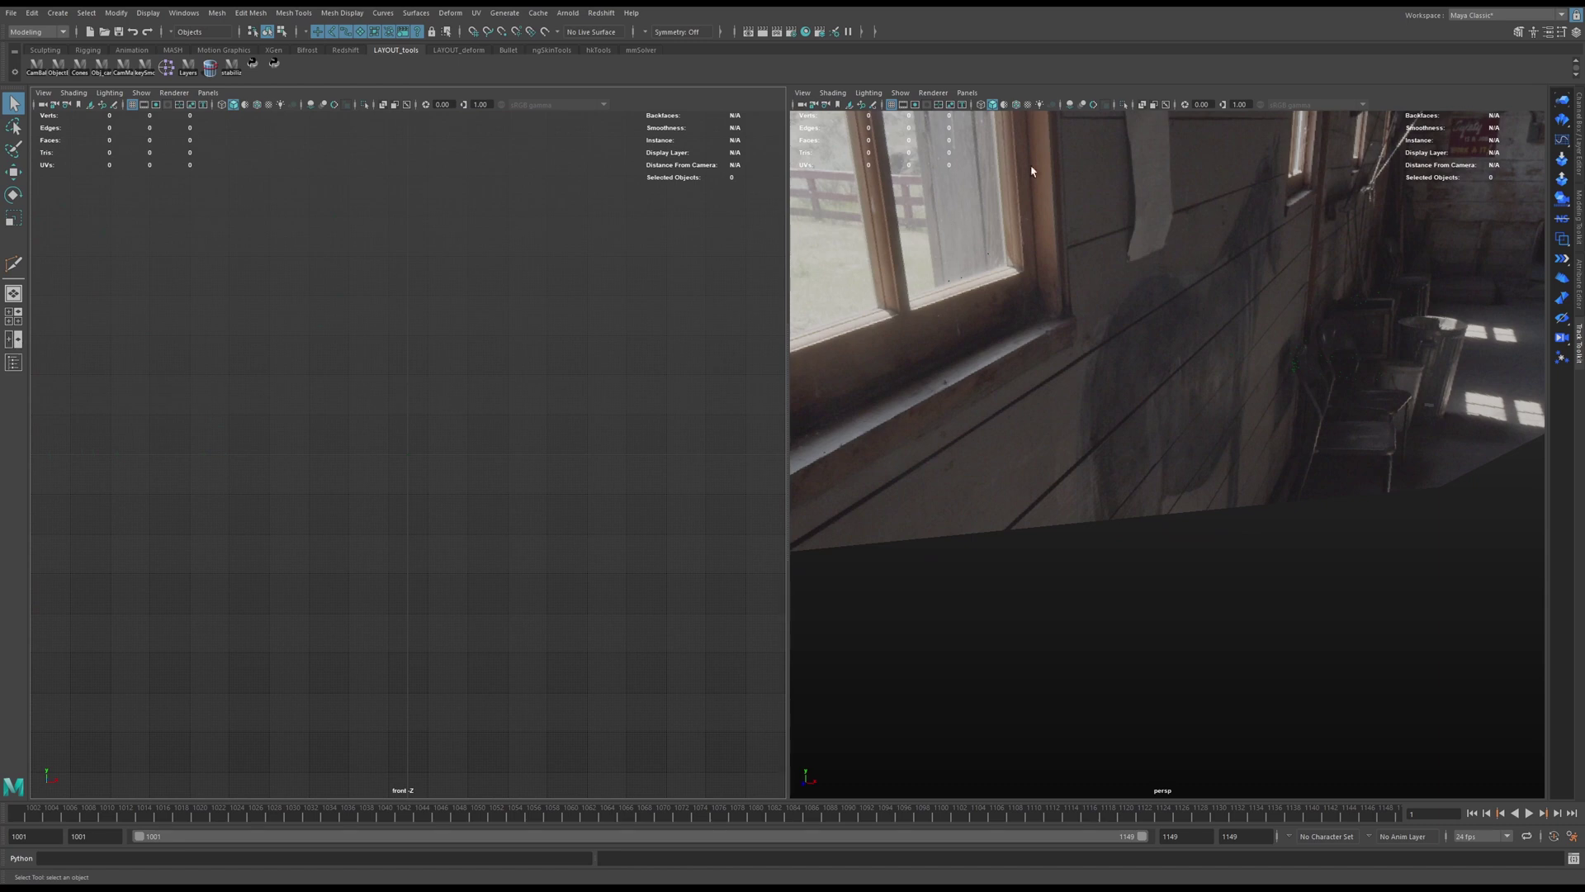
{"action": "left_click", "coordinate": [1094, 105]}
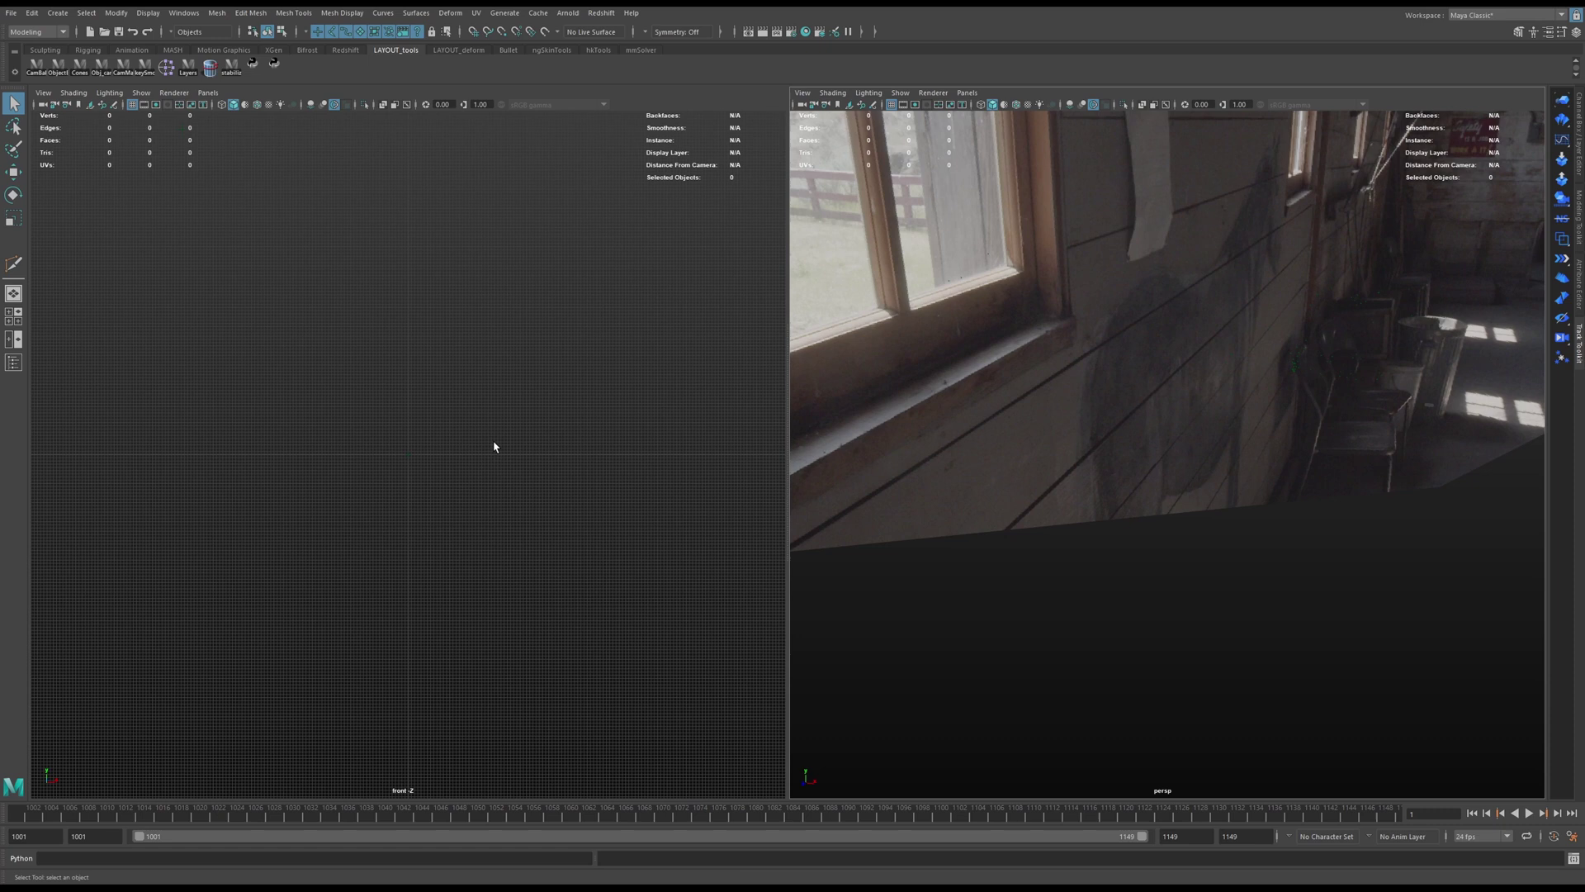
{"action": "key", "text": "space"}
{"action": "left_click_drag", "start_coordinate": [495, 446], "coordinate": [489, 411]}
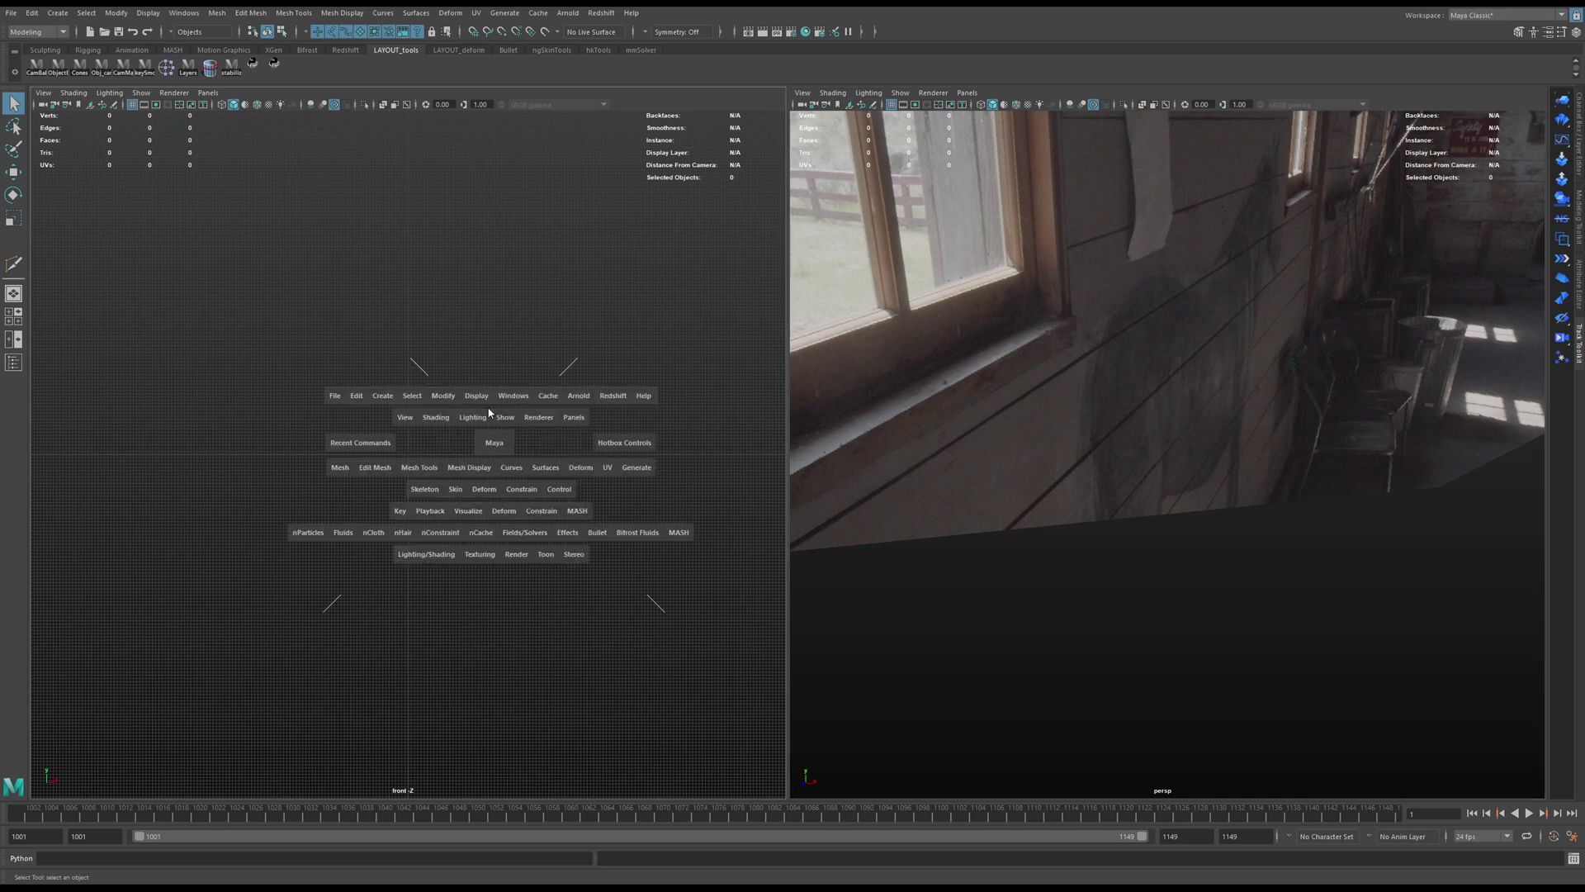
{"action": "left_click_drag", "start_coordinate": [521, 472], "coordinate": [516, 532]}
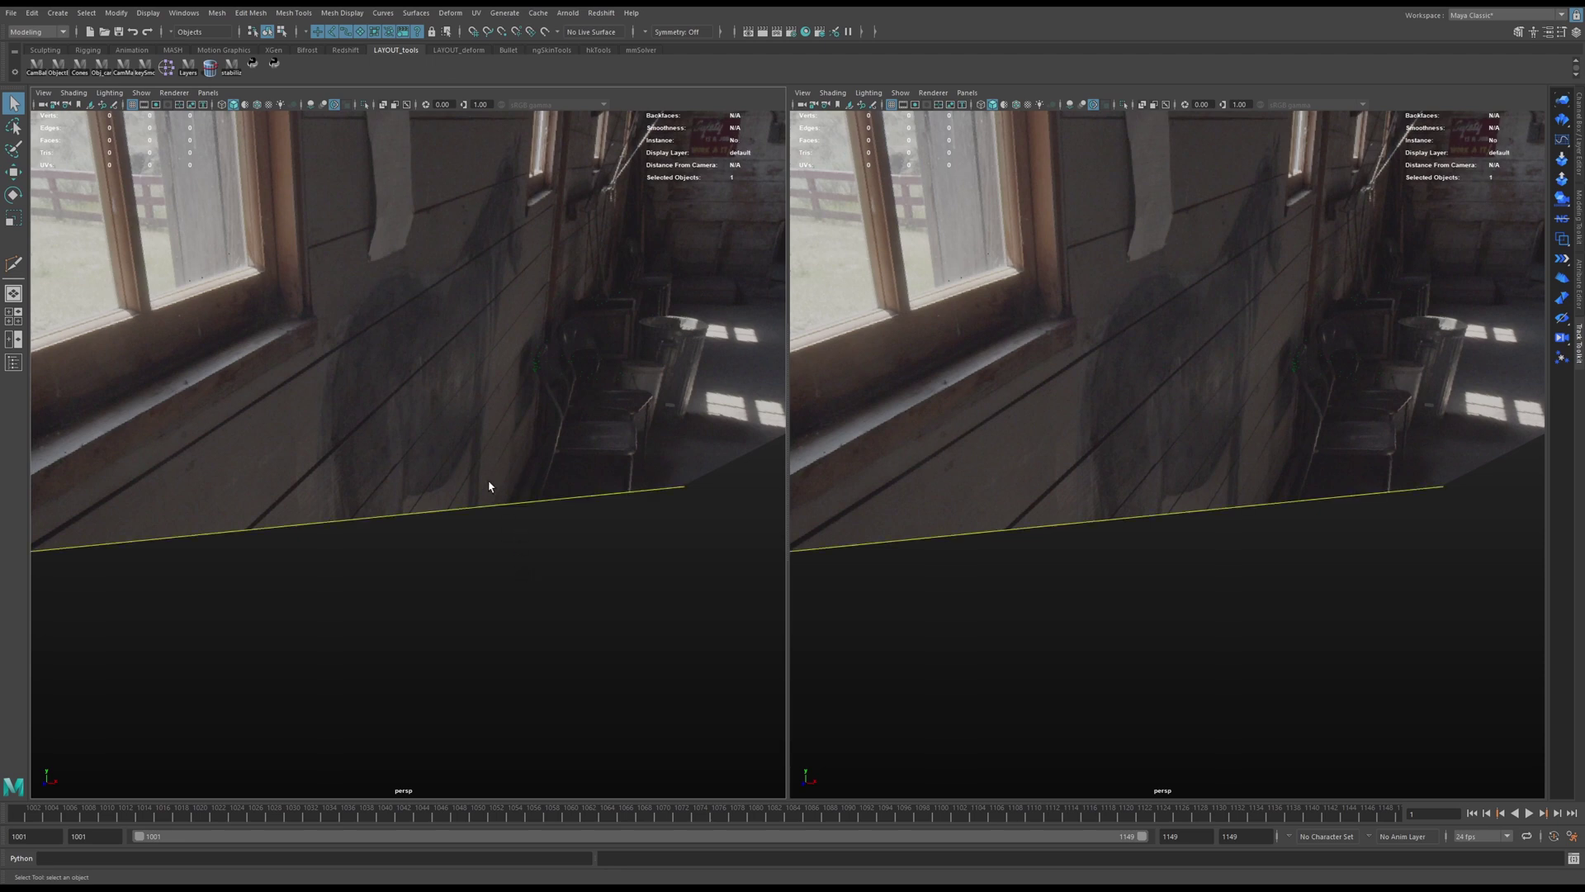
Point the selected camera image plane to the undistorted sequence by changing its image name to coal001_UD_v001_1001.jpg.
{"action": "key", "text": "ctrl+a"}
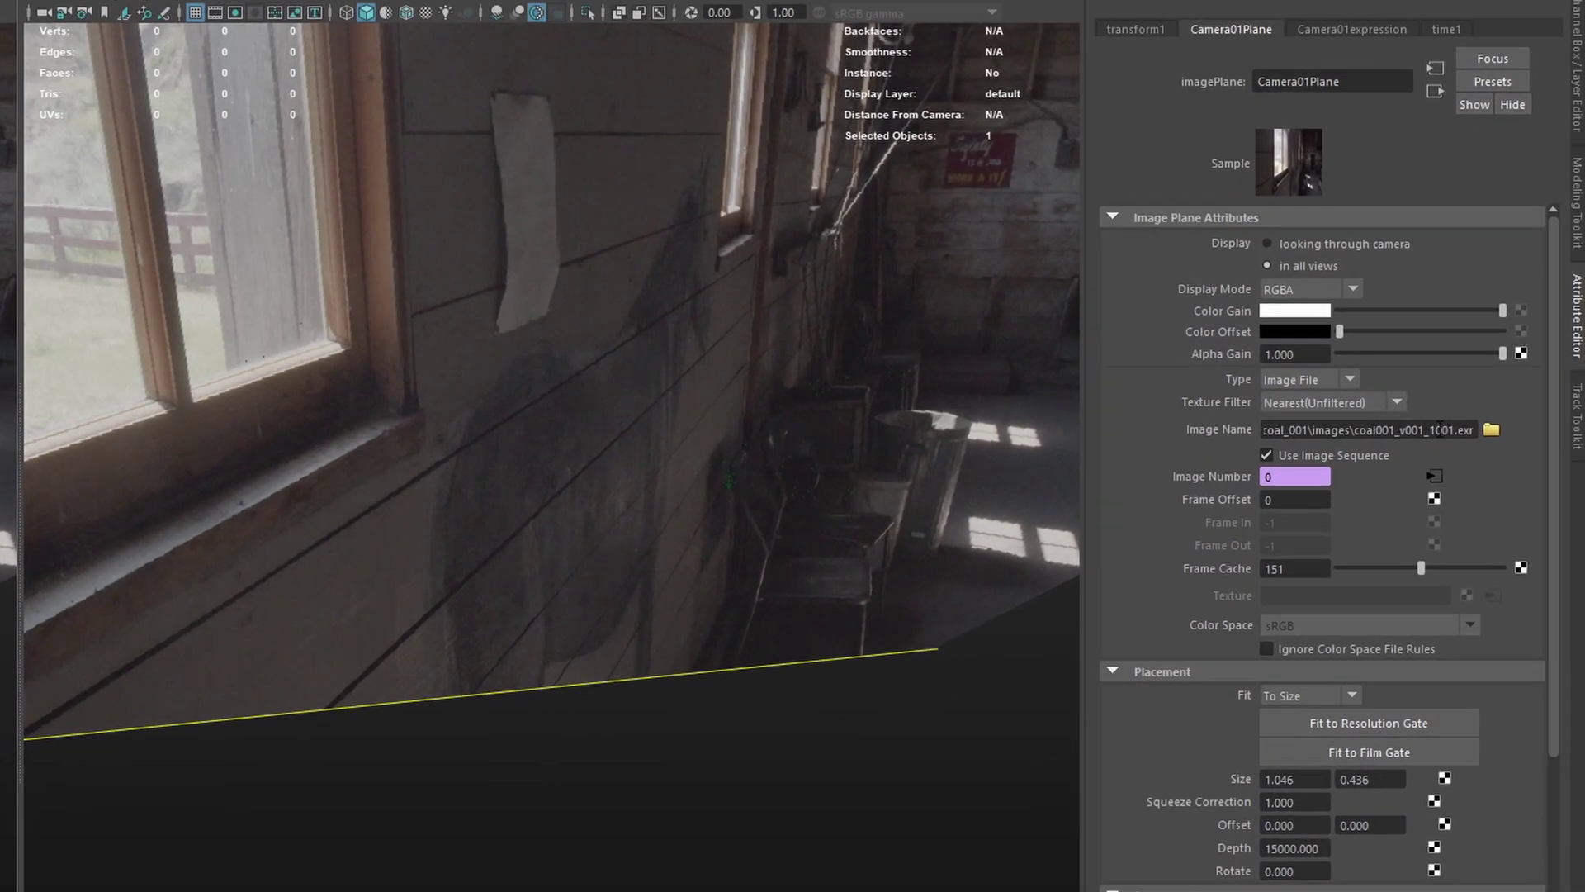
{"action": "left_click", "coordinate": [1465, 426]}
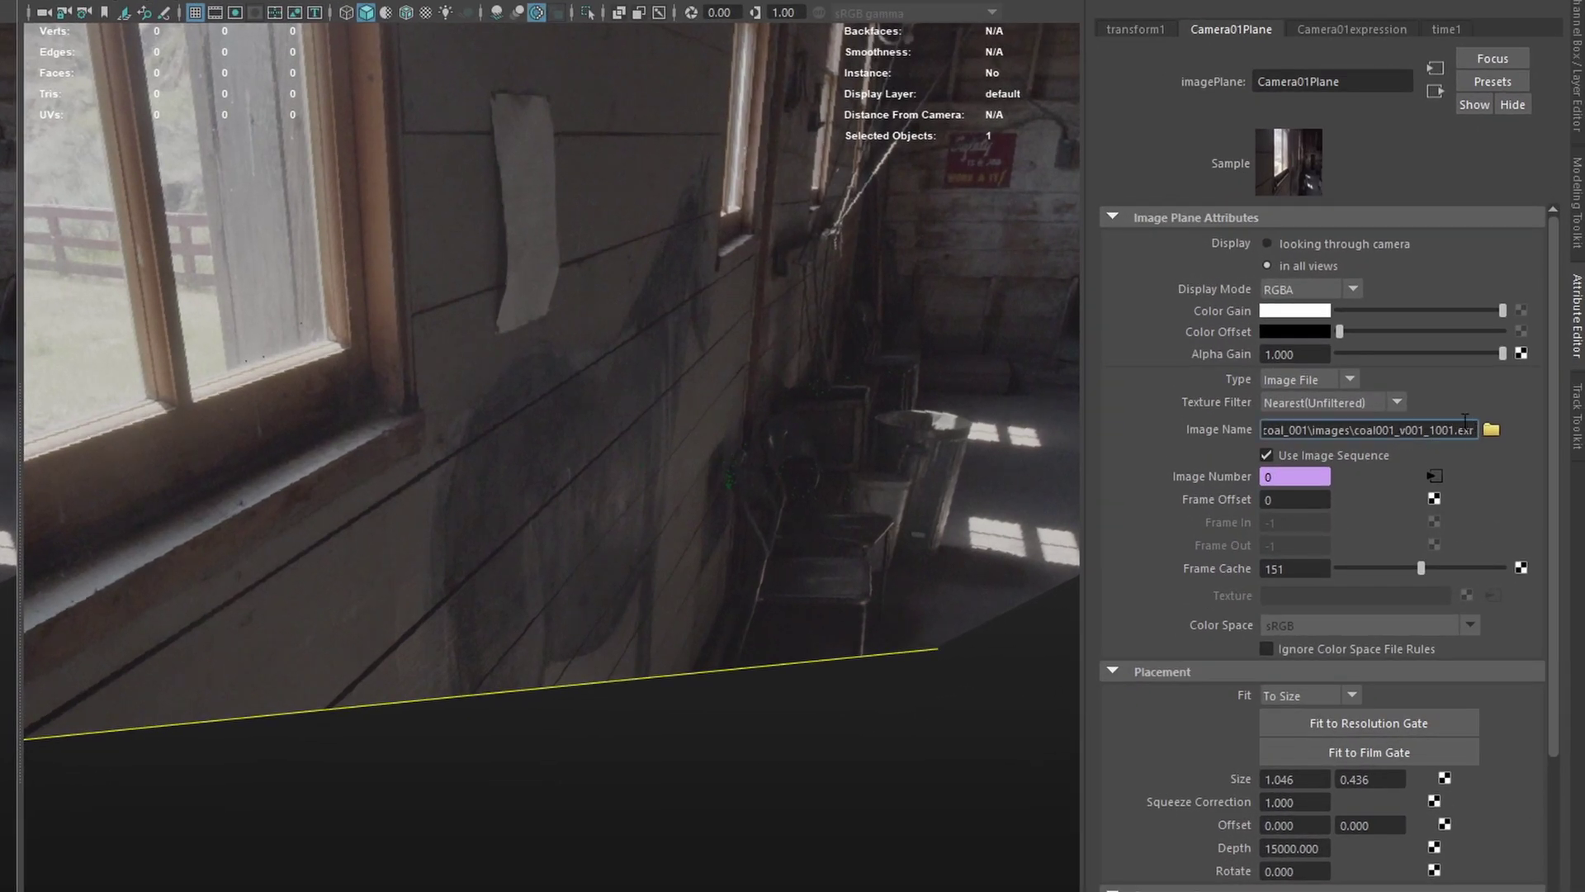
{"action": "key", "text": "BackSpace"}
{"action": "key", "text": "BackSpace"}
{"action": "key", "text": "BackSpace"}
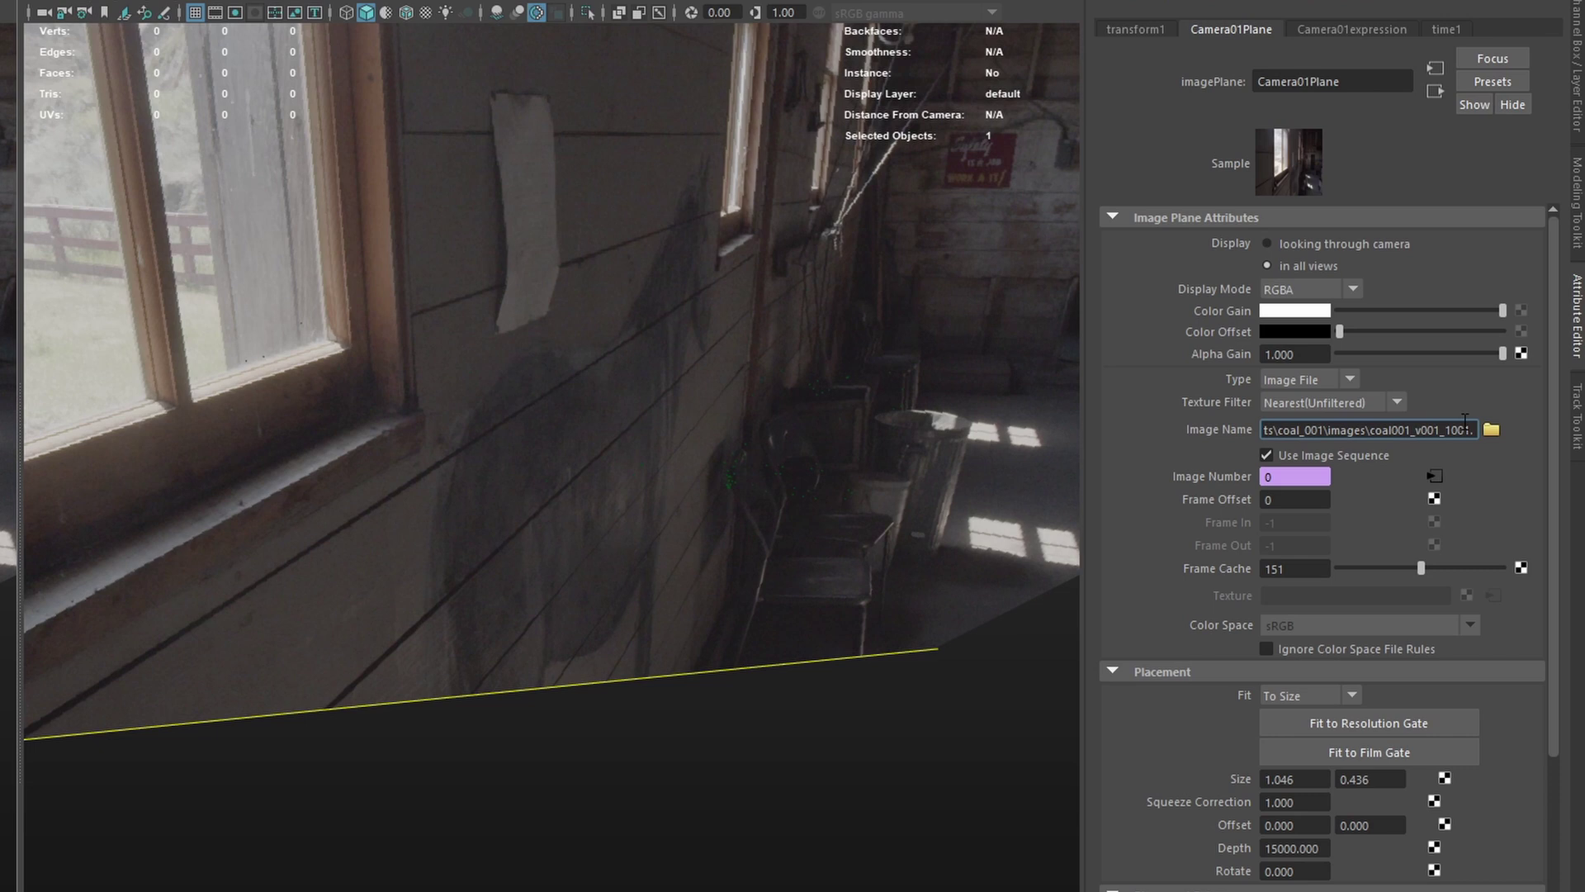
{"action": "type", "text": "jpg"}
{"action": "type", "text": "_"}
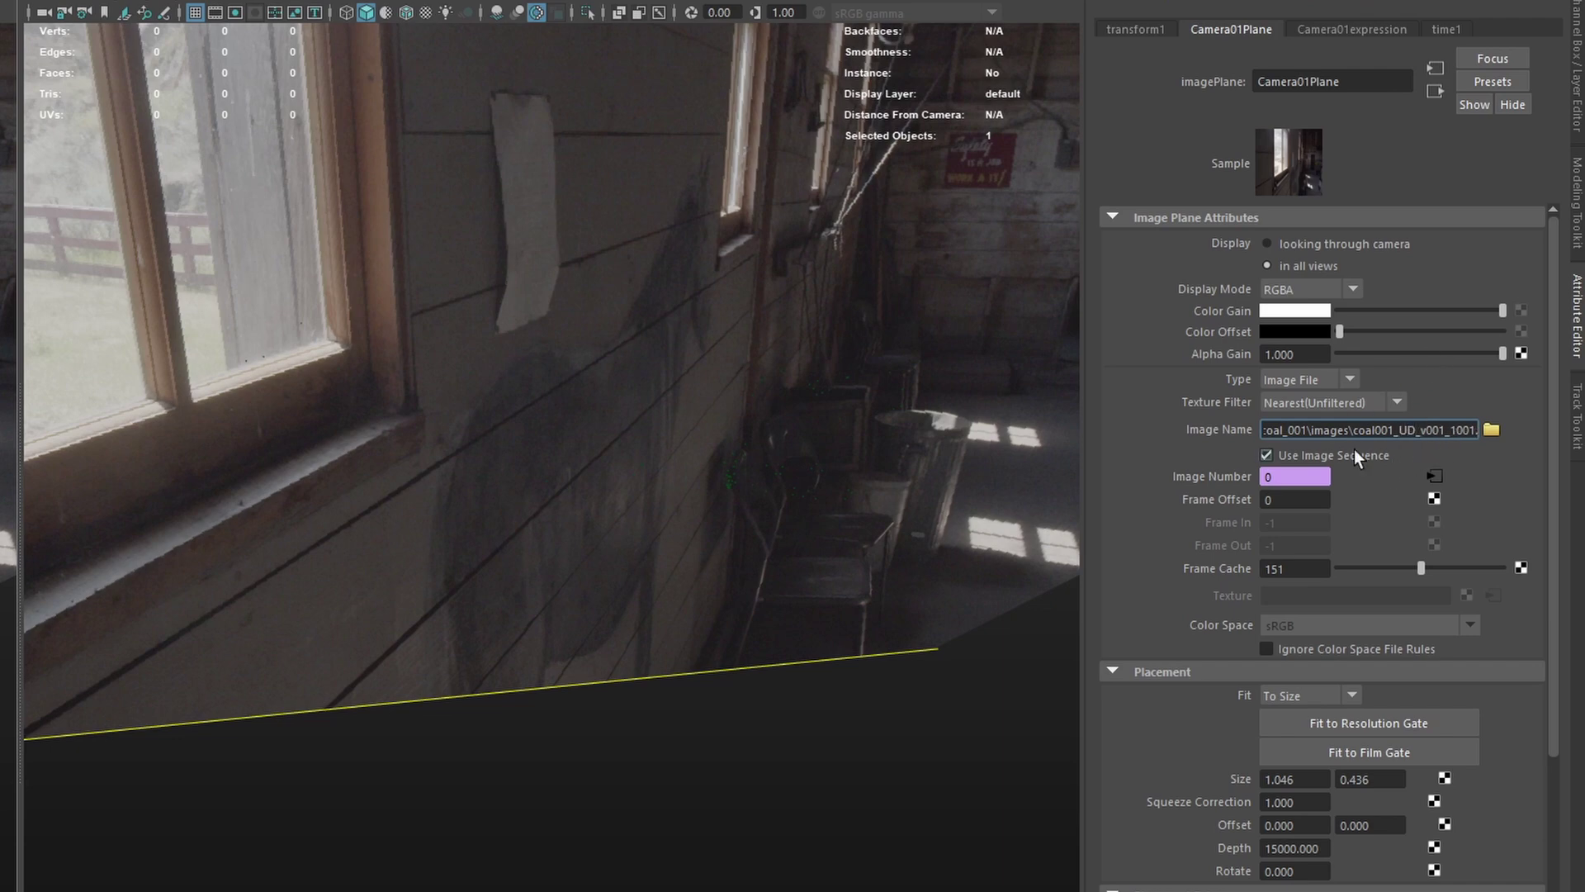
{"action": "key", "text": "Return"}
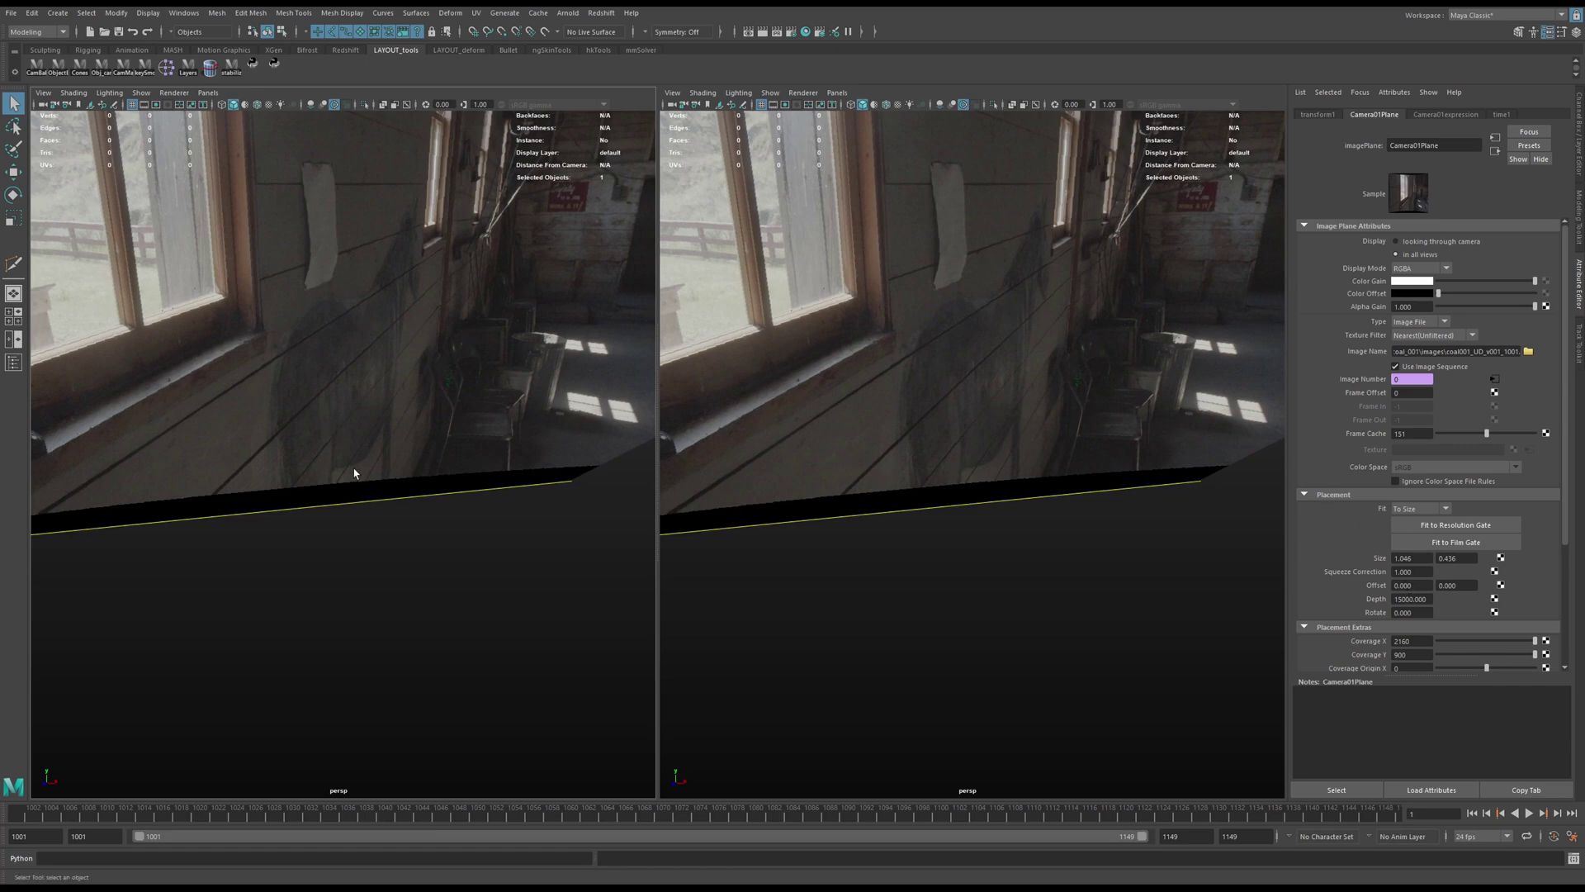
Set the image plane to display only when looking through the camera.
{"action": "scroll", "coordinate": [364, 467], "scroll_direction": "up", "scroll_amount": 1}
{"action": "scroll", "coordinate": [364, 467], "scroll_direction": "down", "scroll_amount": 1}
{"action": "scroll", "coordinate": [364, 467], "scroll_direction": "up", "scroll_amount": 1}
{"action": "scroll", "coordinate": [363, 475], "scroll_direction": "down", "scroll_amount": 2}
{"action": "scroll", "coordinate": [364, 475], "scroll_direction": "up", "scroll_amount": 1}
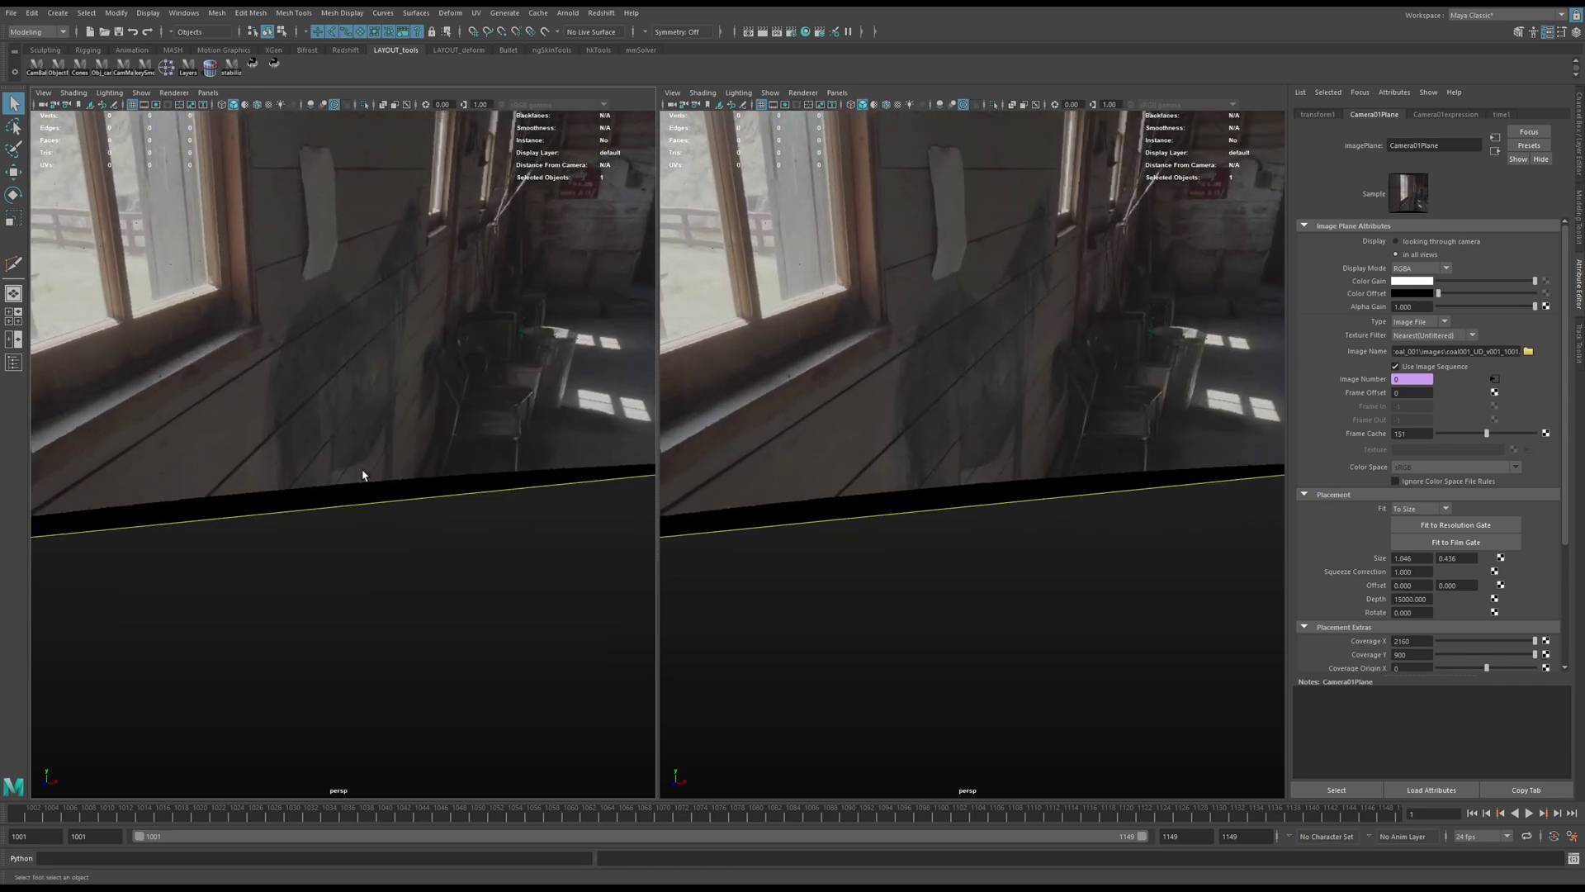
{"action": "left_click", "coordinate": [1446, 243]}
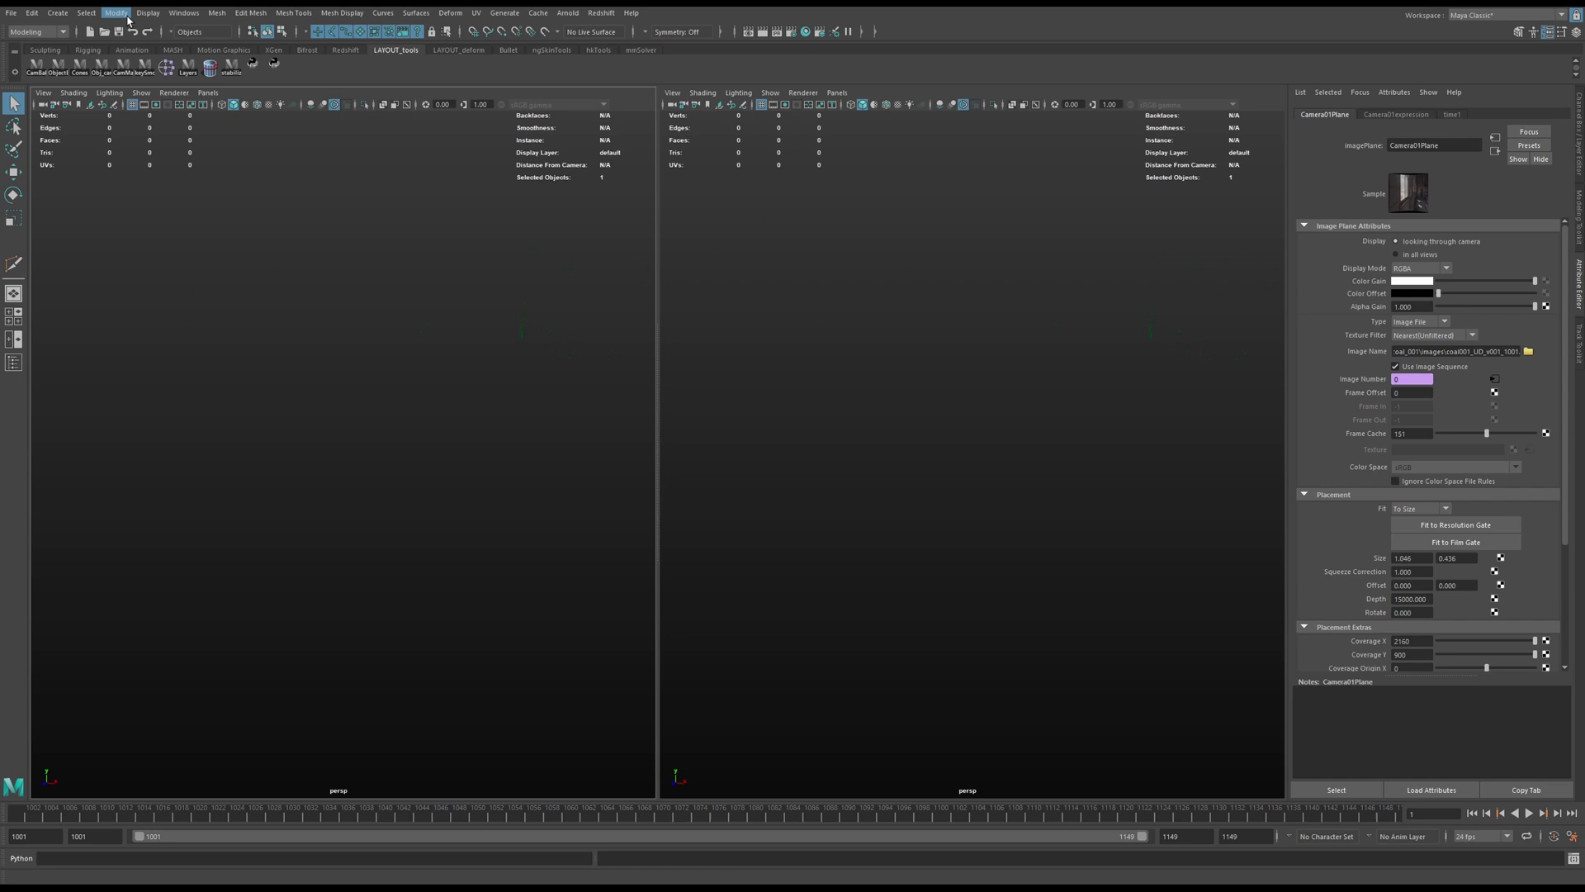
Open the Outliner, expand SynthEyesGroup and select the group.
{"action": "left_click", "coordinate": [182, 14]}
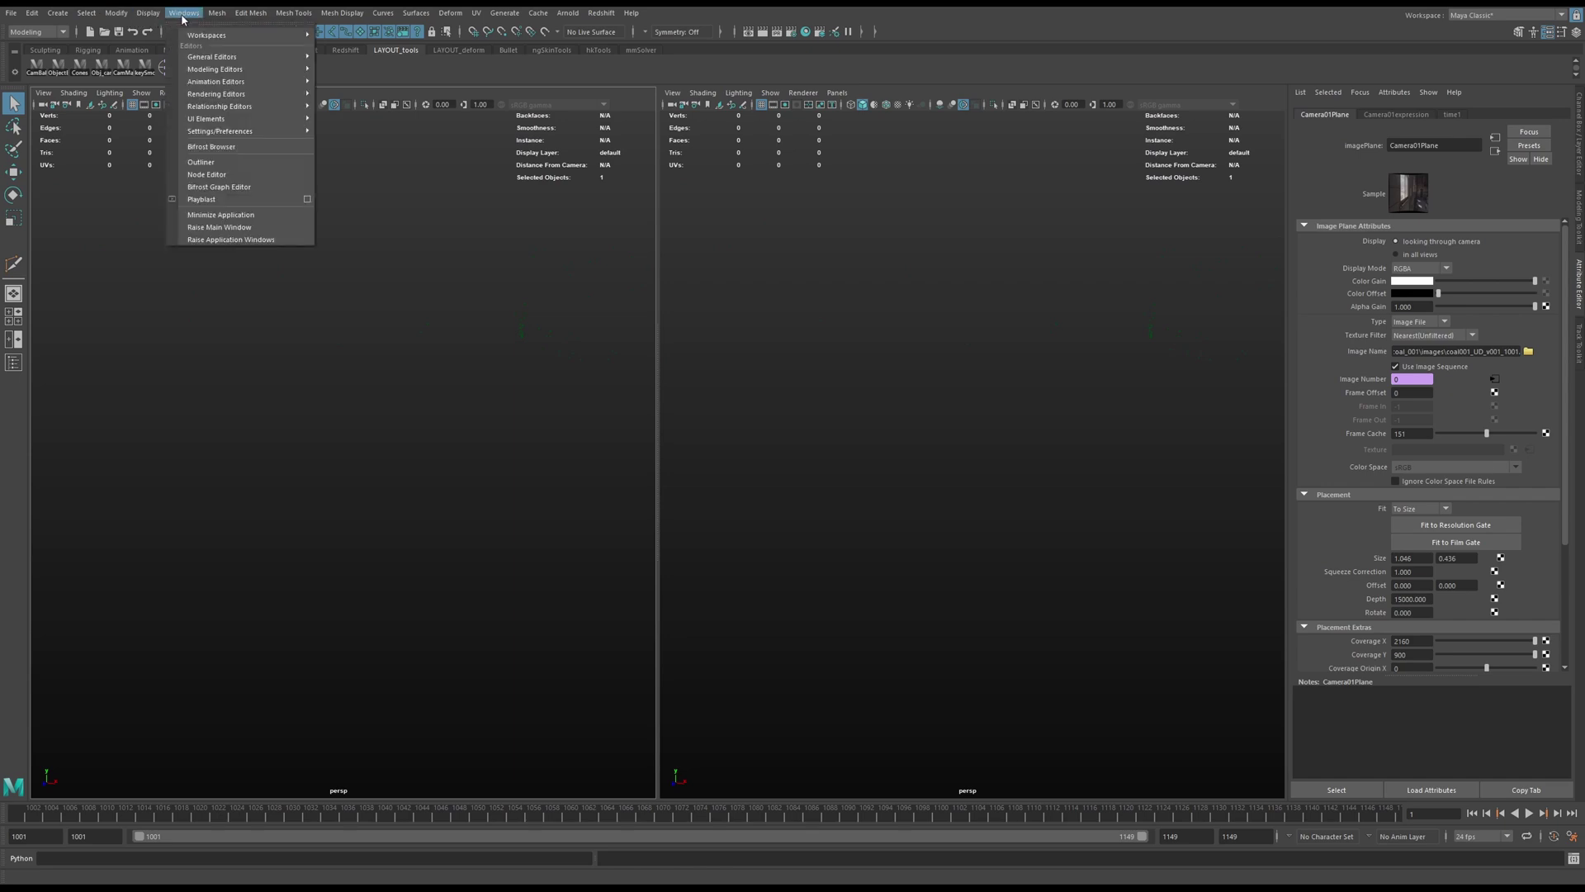
{"action": "left_click", "coordinate": [232, 162]}
{"action": "left_click_drag", "start_coordinate": [568, 324], "coordinate": [358, 308]}
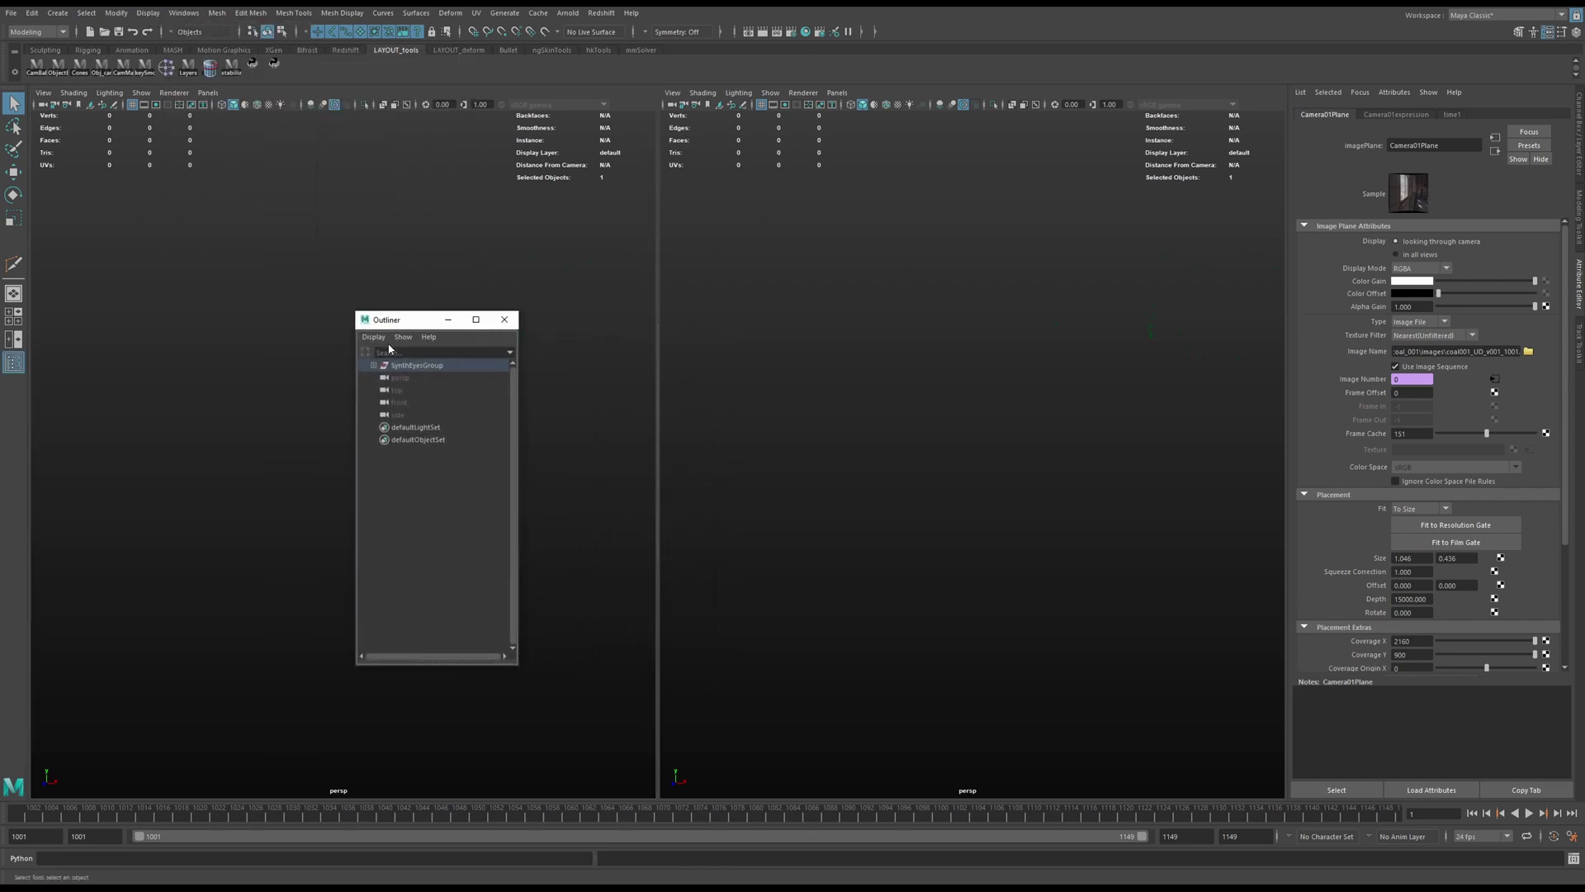
{"action": "left_click", "coordinate": [374, 364]}
{"action": "left_click", "coordinate": [425, 366]}
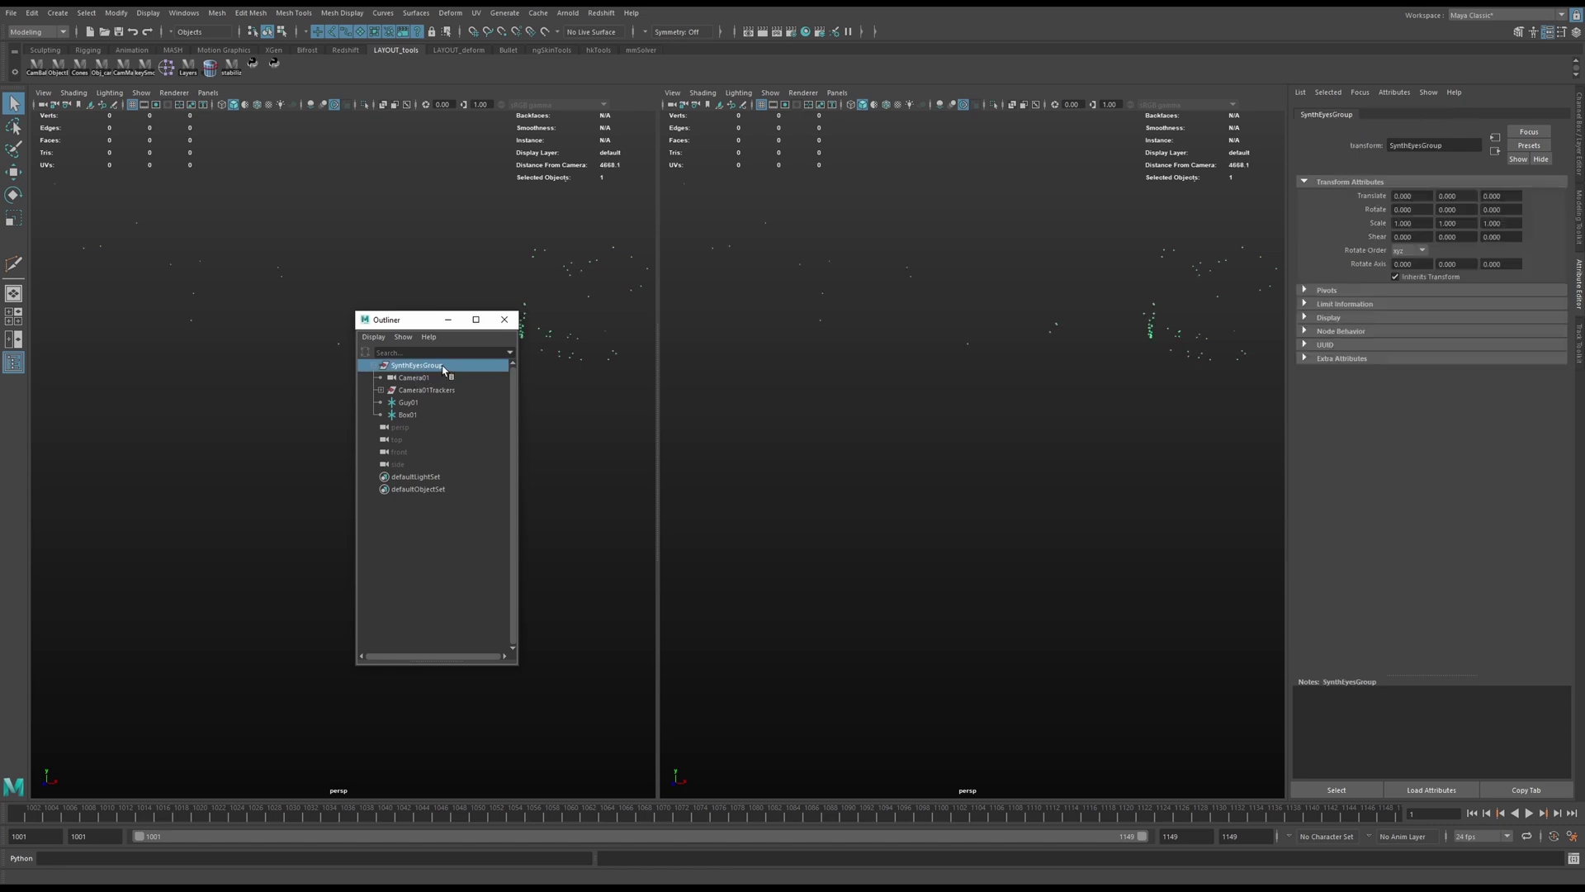
Review the camera, tracker group, Guy01 and Box01 inside SynthEyesGroup by selecting each one.
{"action": "left_click", "coordinate": [415, 378]}
{"action": "left_click", "coordinate": [418, 390]}
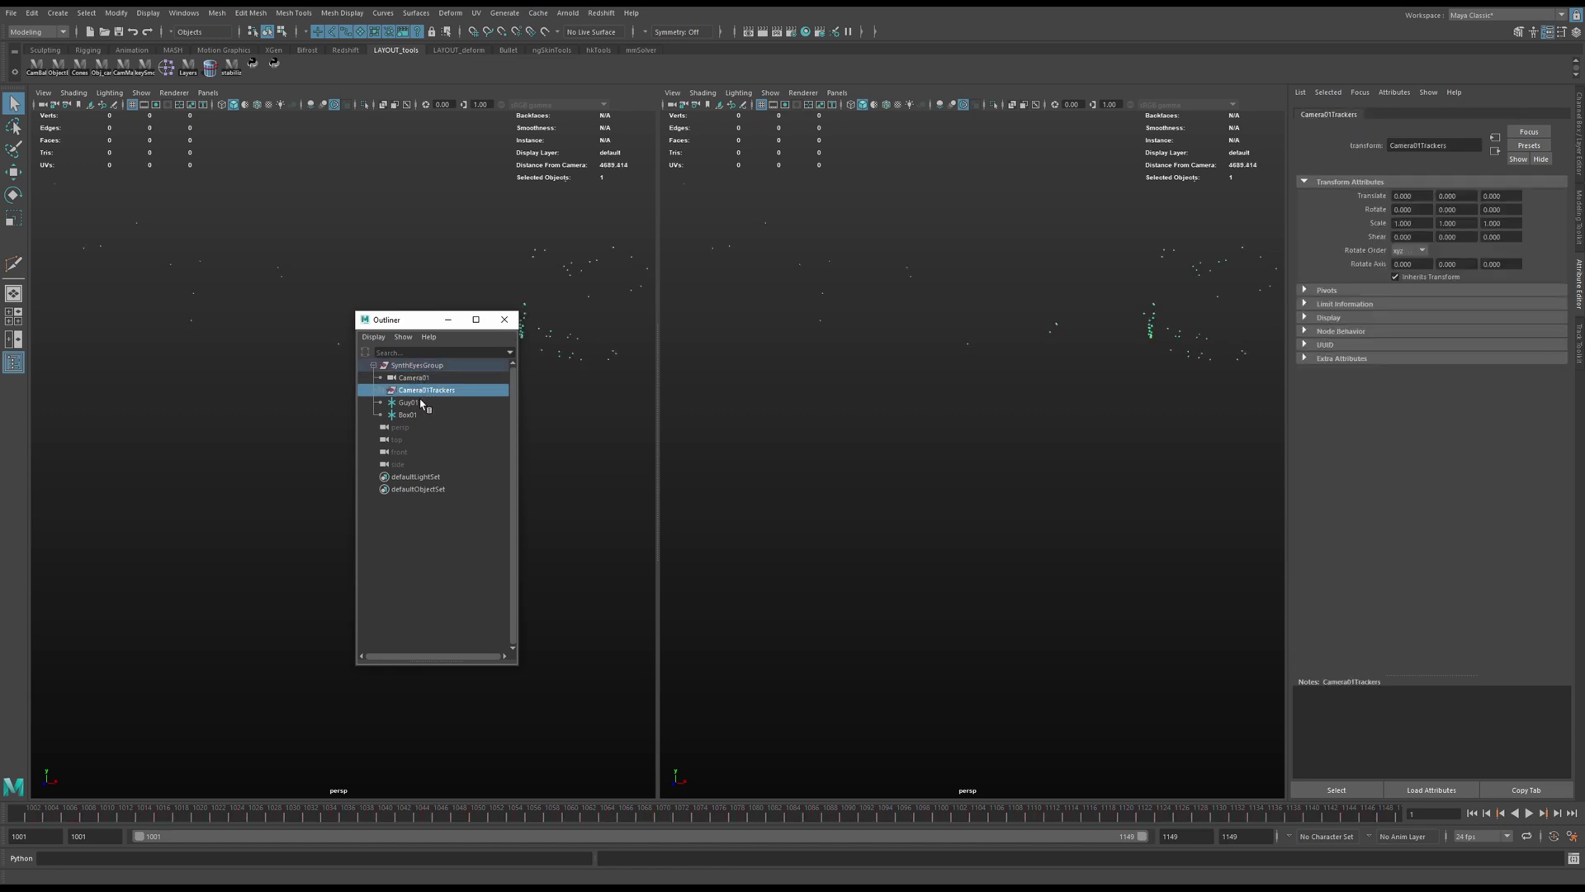
{"action": "left_click", "coordinate": [418, 402]}
{"action": "left_click", "coordinate": [419, 415]}
{"action": "left_click", "coordinate": [420, 404]}
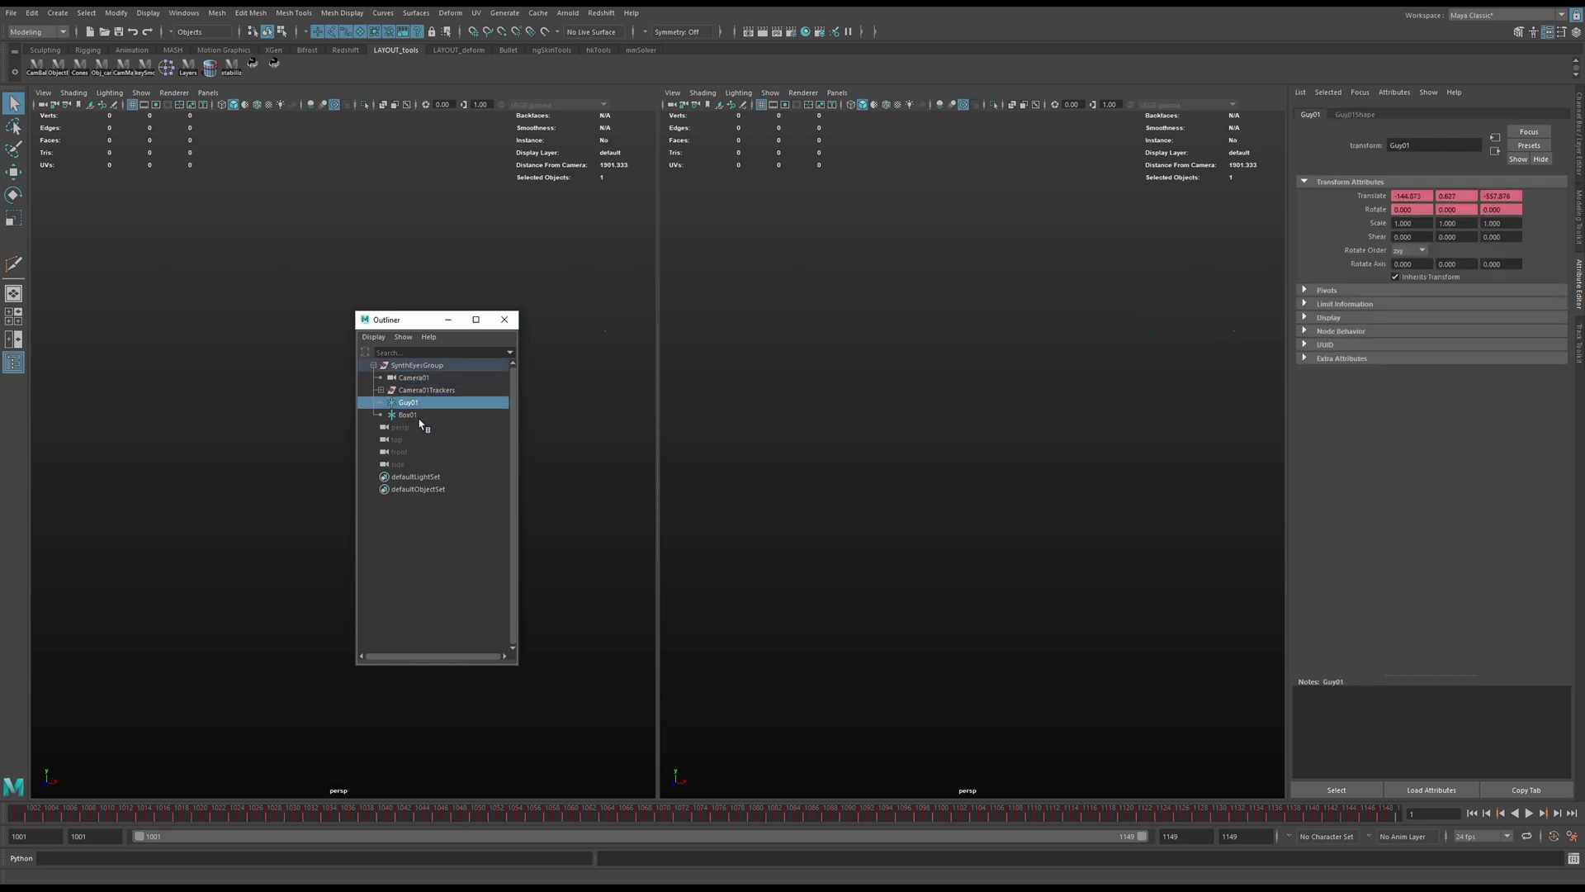
{"action": "left_click", "coordinate": [421, 417]}
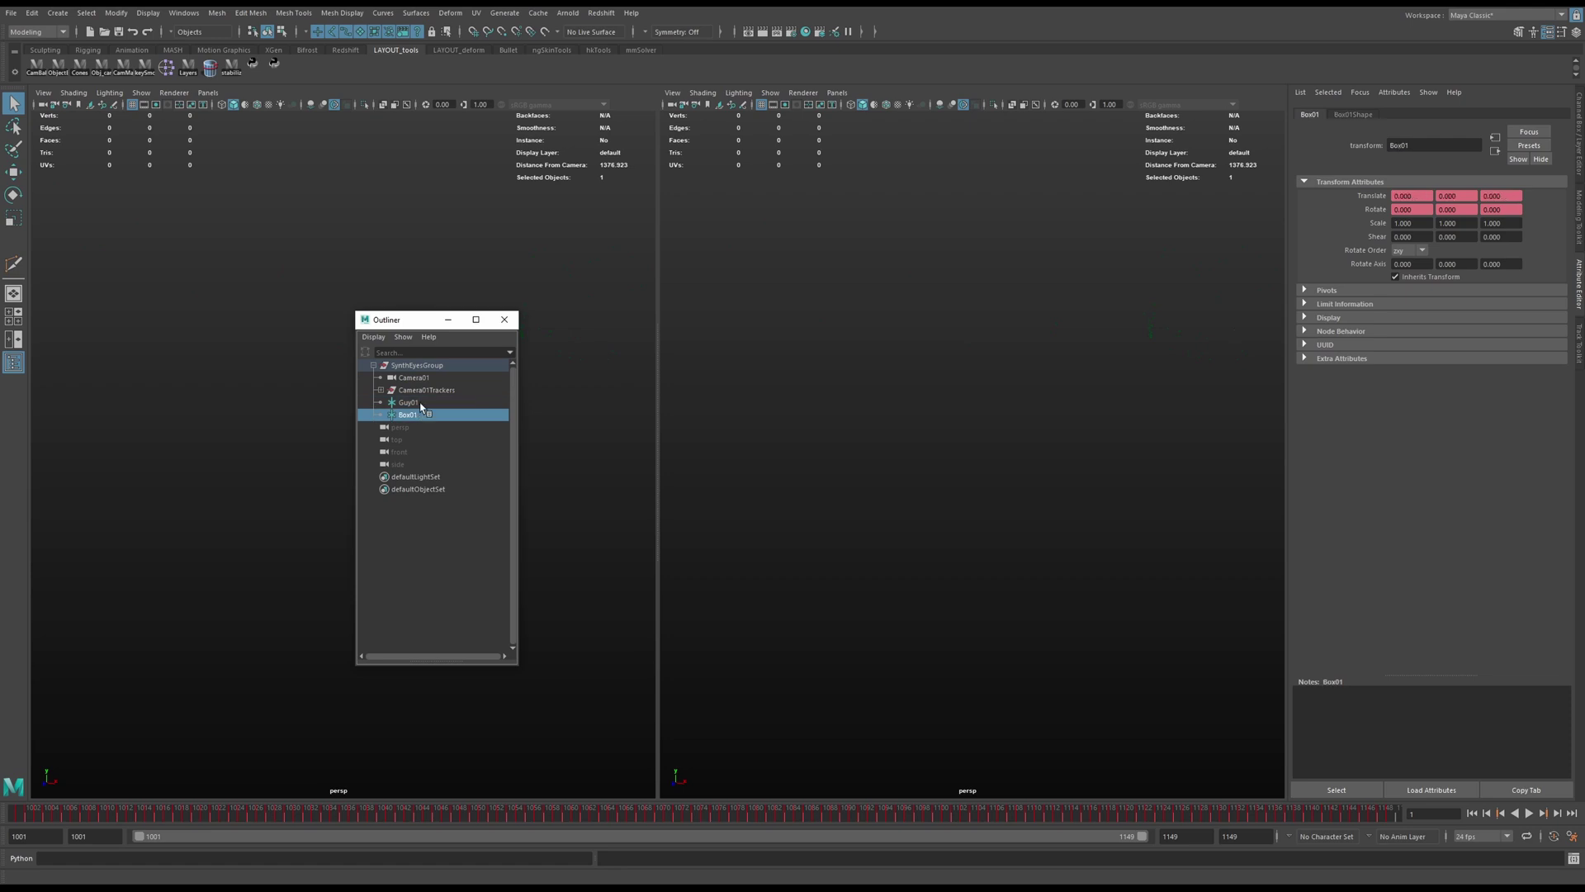
{"action": "left_click", "coordinate": [421, 403]}
Select Camera01 and look through it in the second view pane.
{"action": "left_click", "coordinate": [416, 378]}
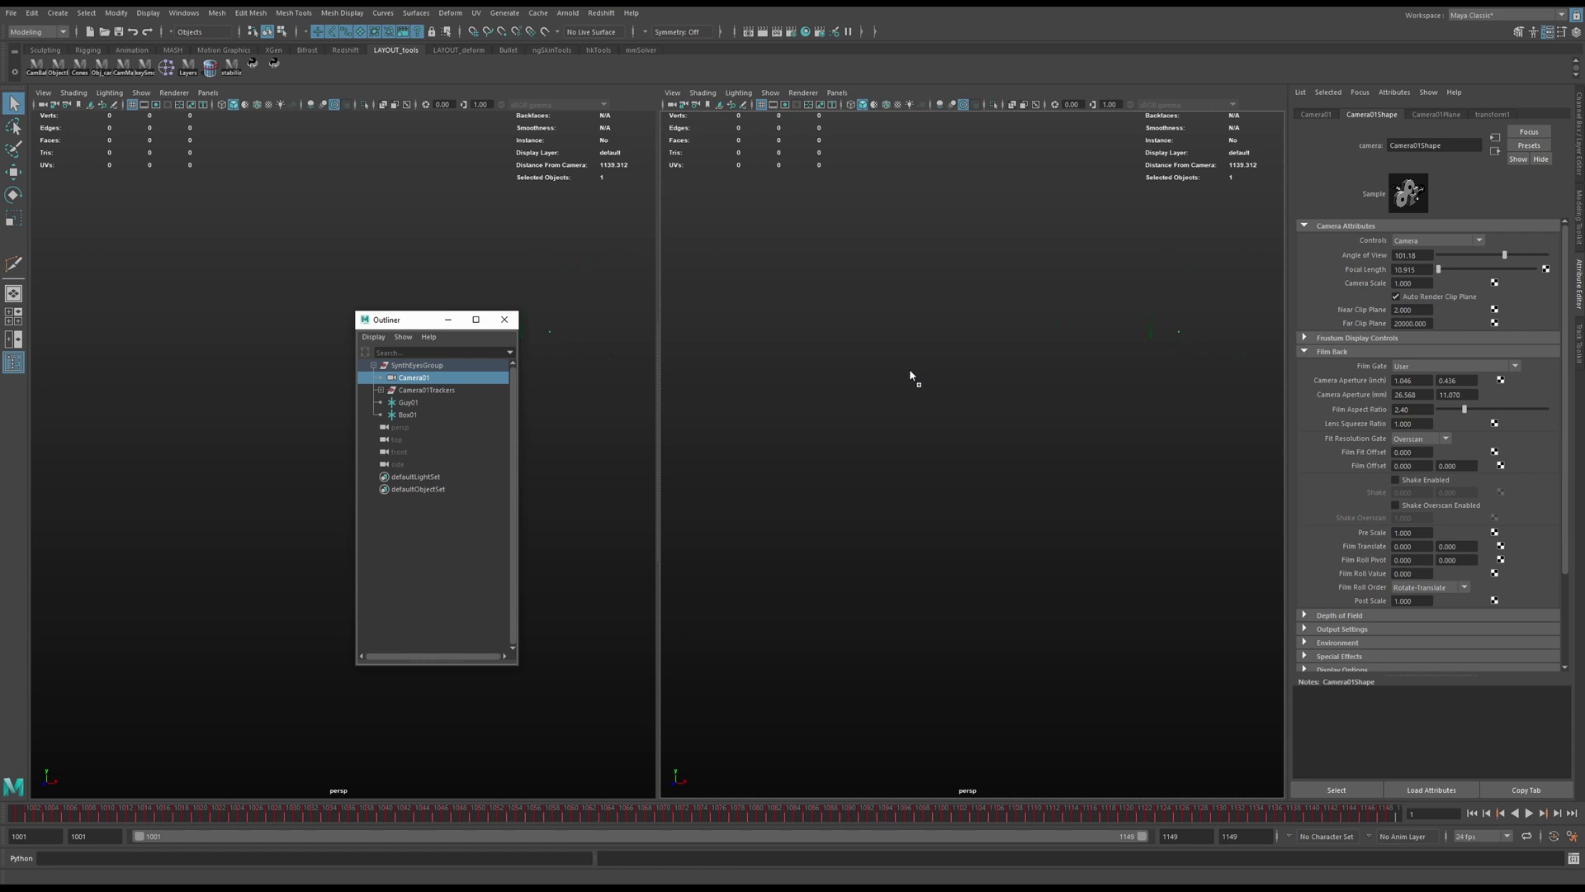
{"action": "middle_click_drag", "start_coordinate": [910, 370], "coordinate": [909, 368]}
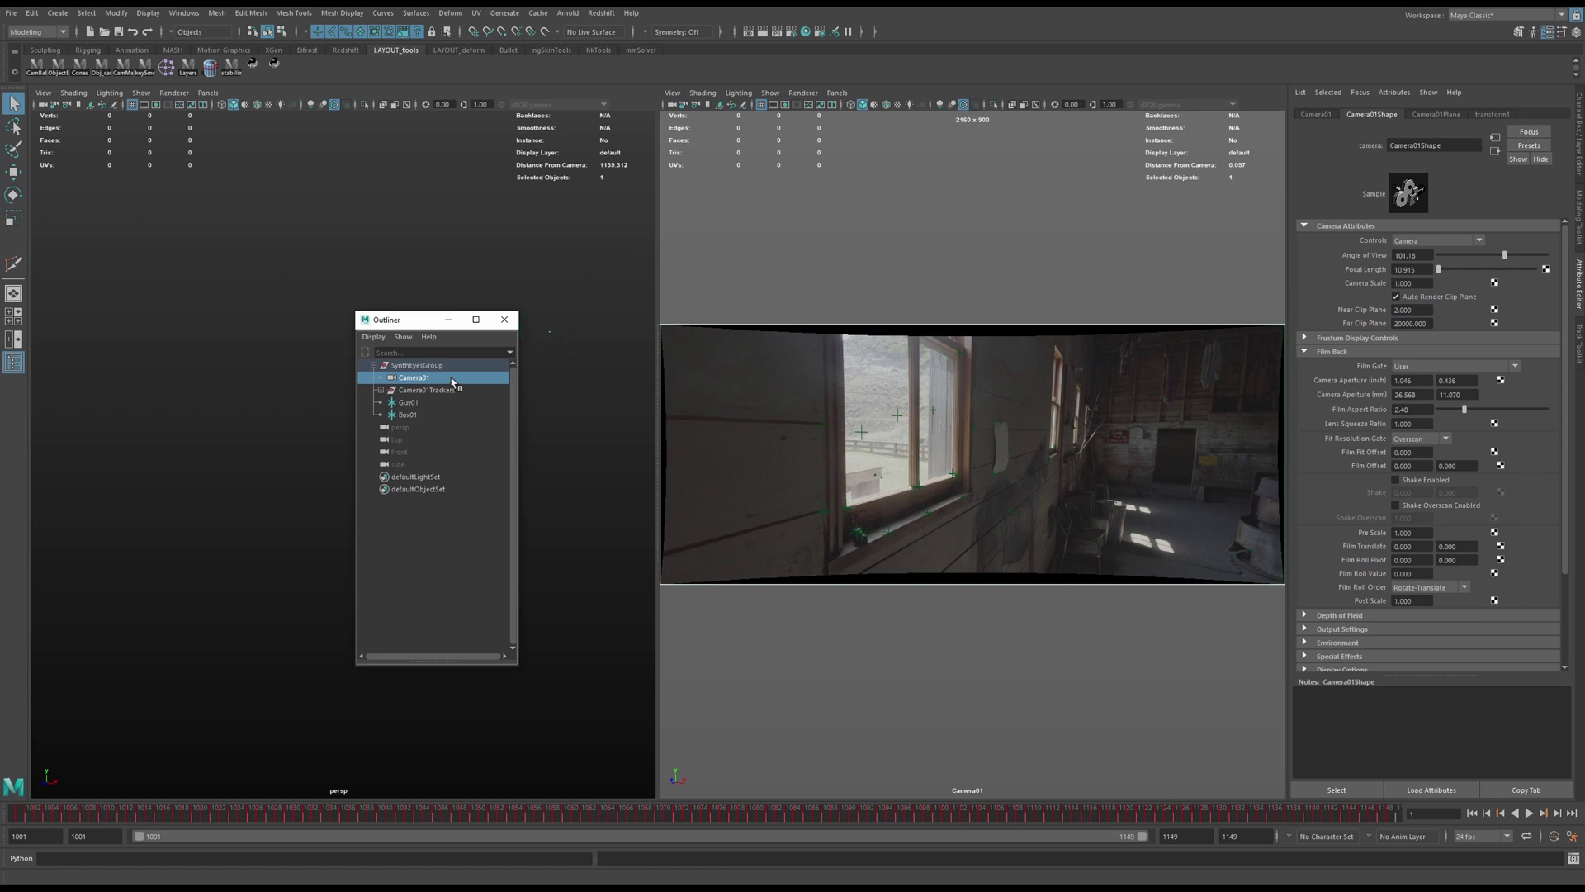
Try unparenting Camera01 from SynthEyesGroup and undo it.
{"action": "middle_click_drag", "start_coordinate": [452, 382], "coordinate": [453, 385]}
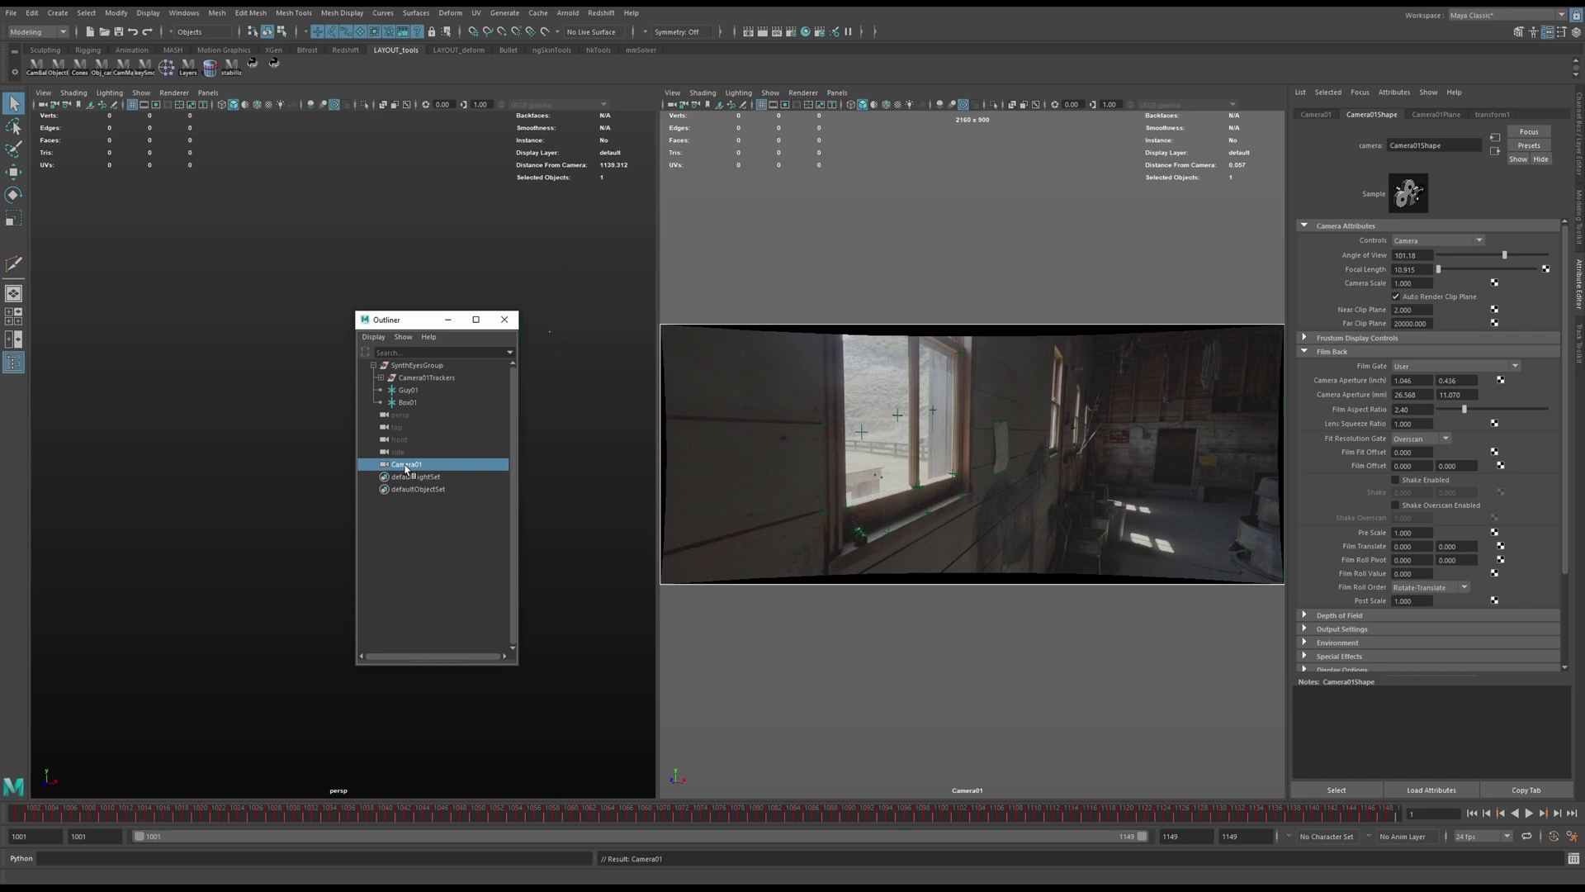
{"action": "key", "text": "ctrl+z"}
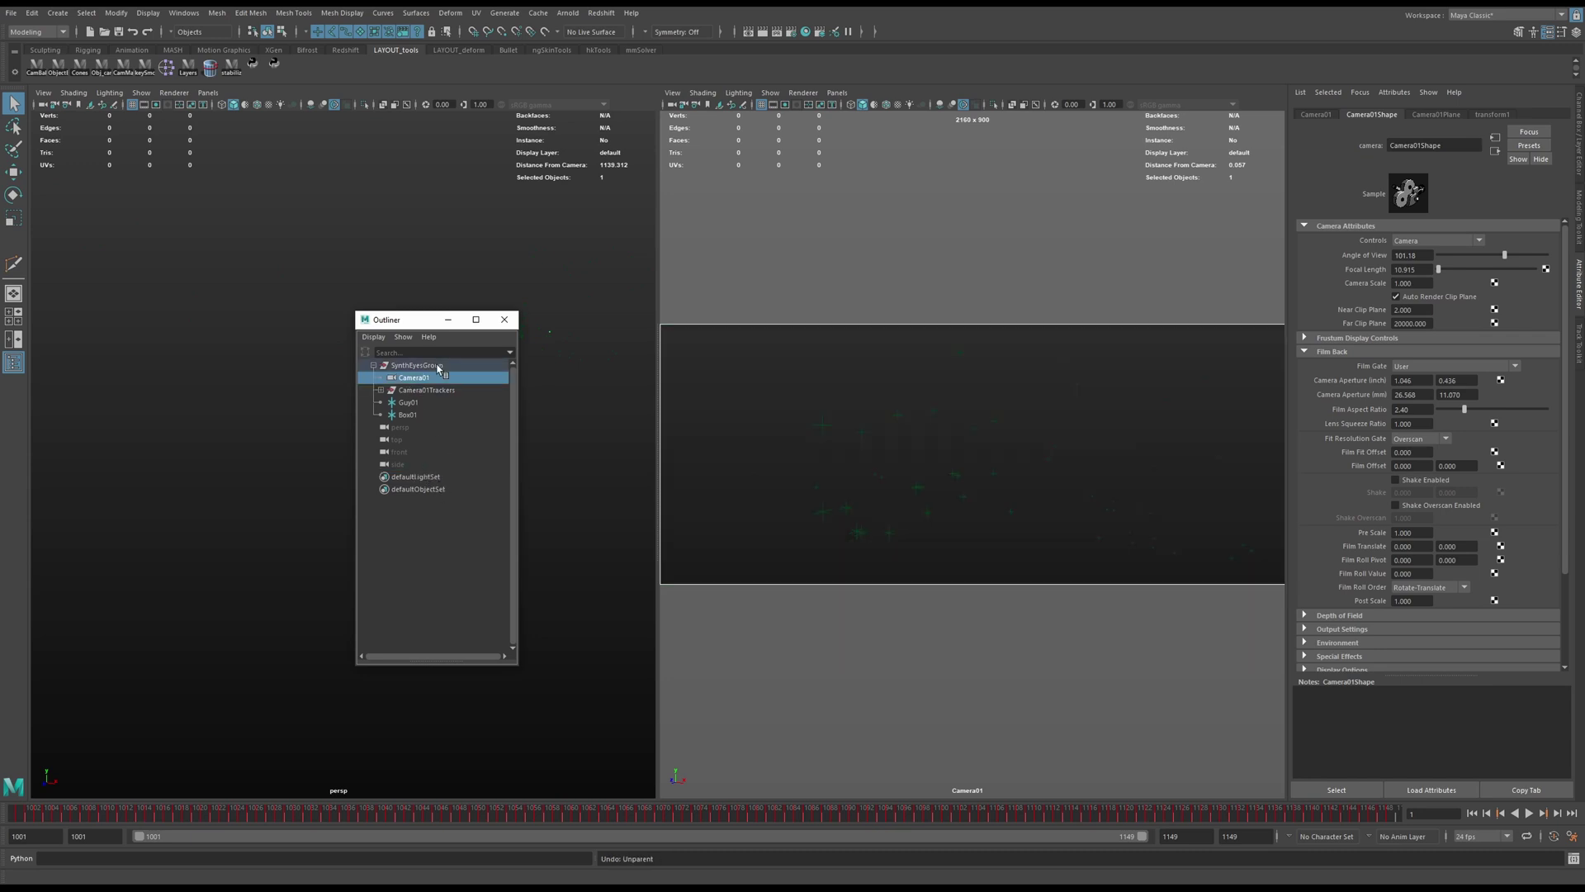
Try moving the whole SynthEyesGroup with the Move tool and undo the move.
{"action": "left_click", "coordinate": [442, 369]}
{"action": "key", "text": "w"}
{"action": "middle_click_drag", "start_coordinate": [541, 266], "coordinate": [460, 222]}
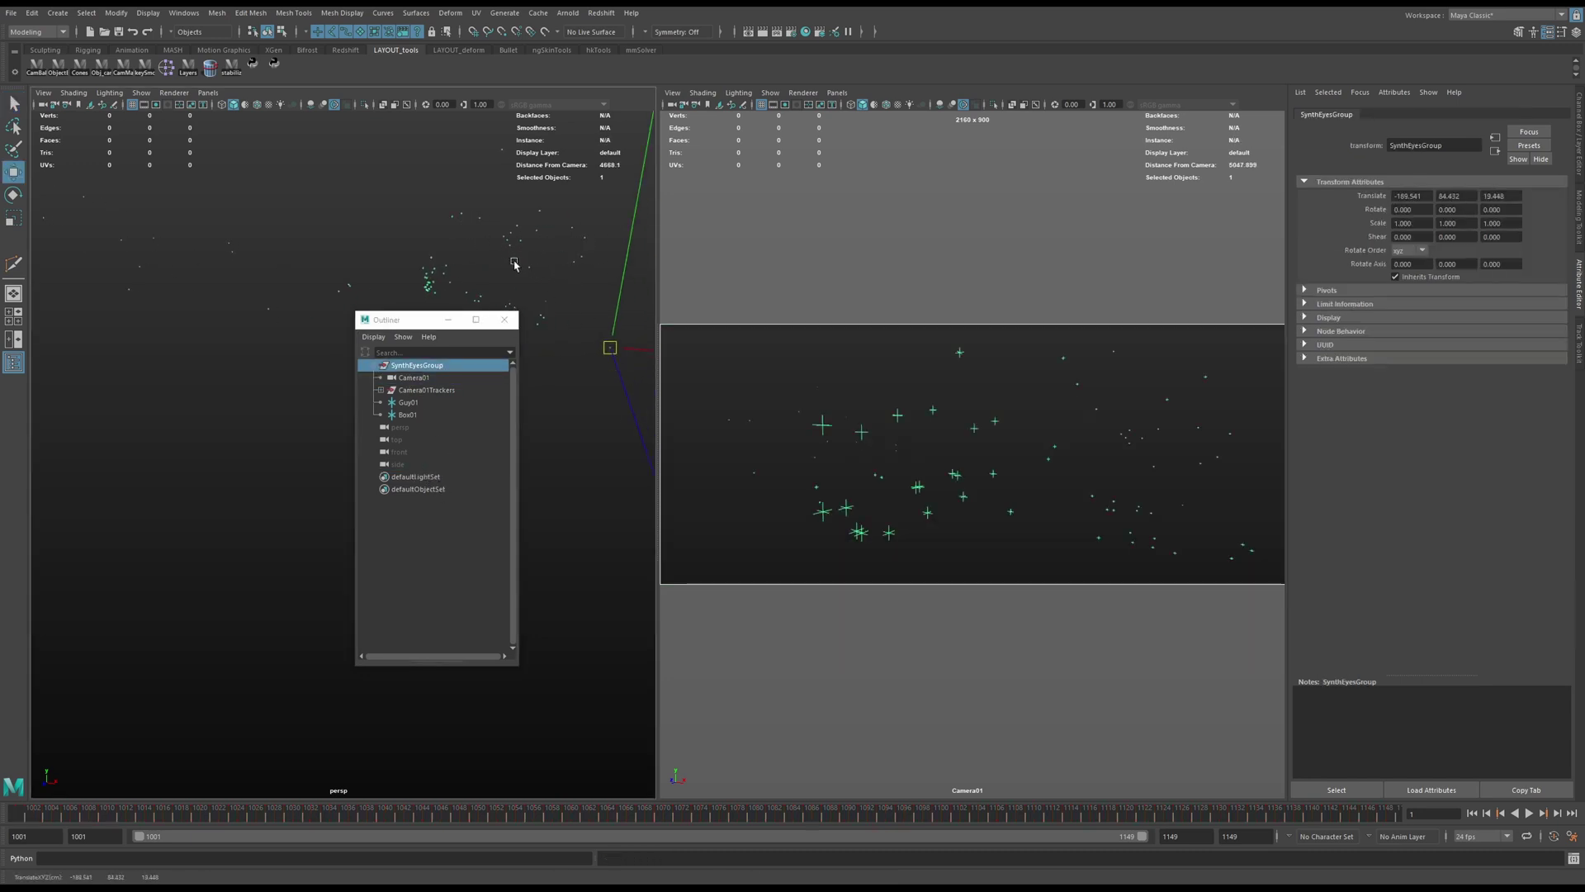
{"action": "key", "text": "ctrl+z"}
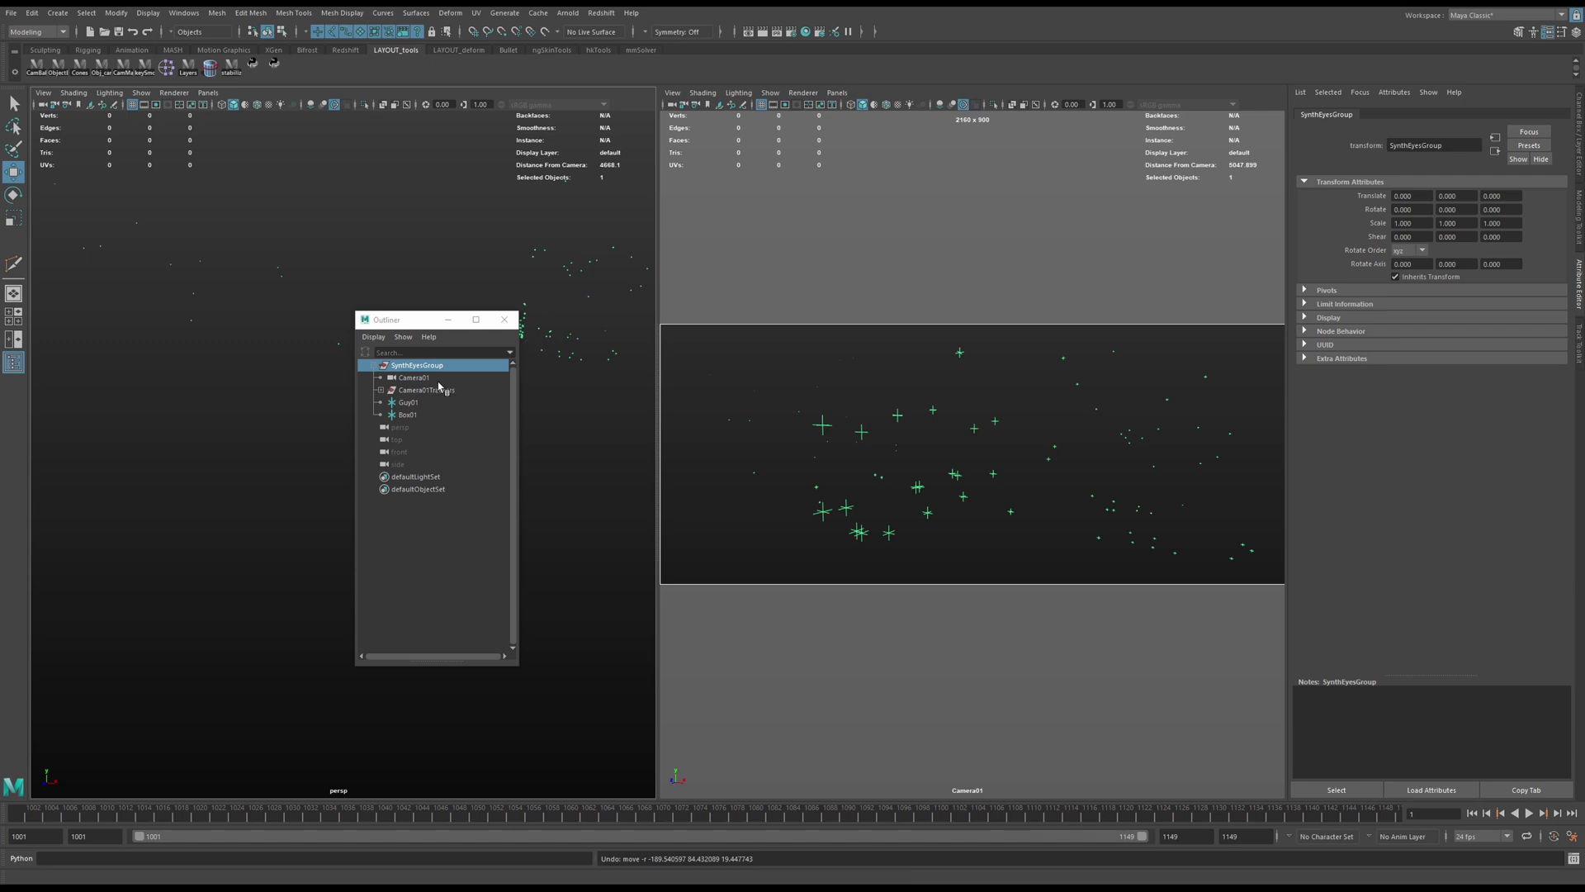
Select Camera01 and bring up the custom tool scripts in place of the Attribute Editor.
{"action": "left_click", "coordinate": [421, 377]}
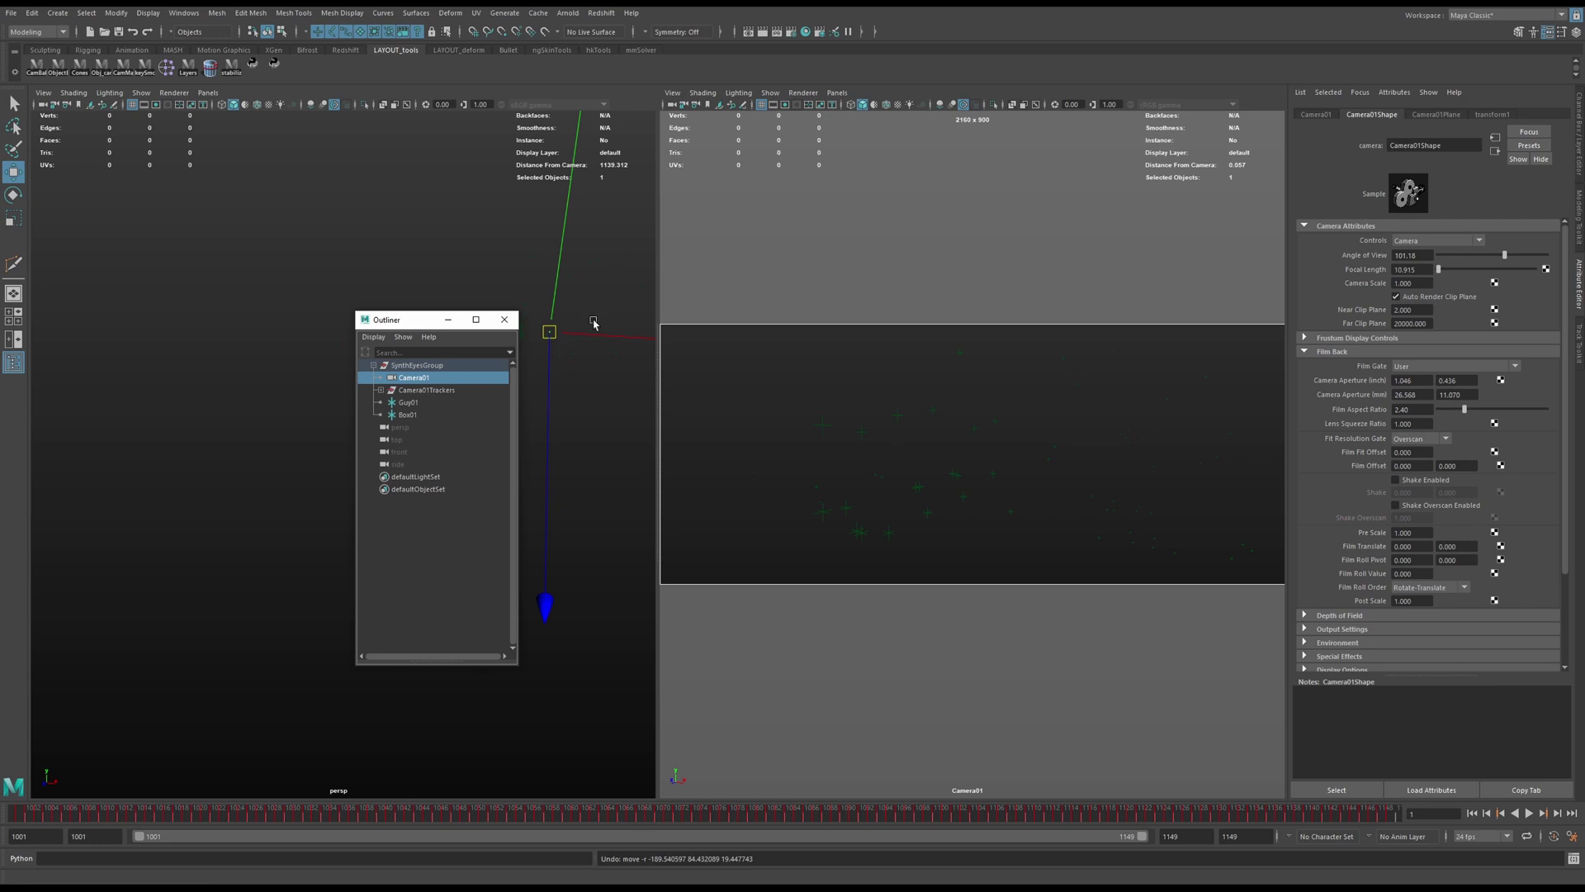
{"action": "left_click_drag", "start_coordinate": [417, 372], "coordinate": [435, 386]}
{"action": "key", "text": "ctrl+a"}
{"action": "key", "text": "ctrl+a"}
{"action": "left_click", "coordinate": [1577, 344]}
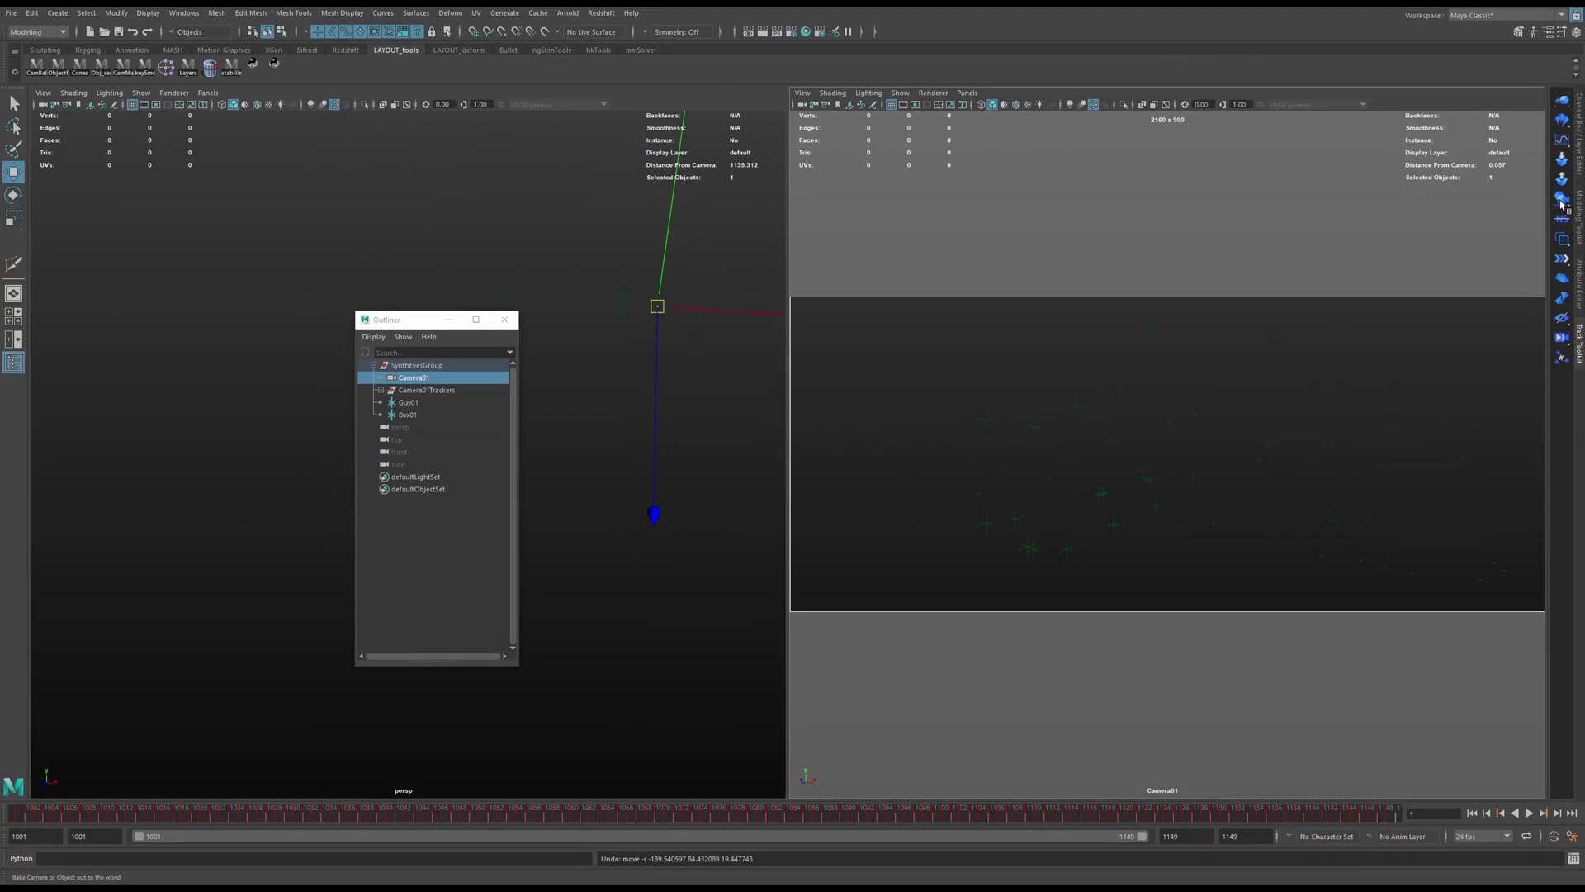
Try baking Camera01 out to the world with the camera bake script and undo the bake.
{"action": "left_click", "coordinate": [418, 380]}
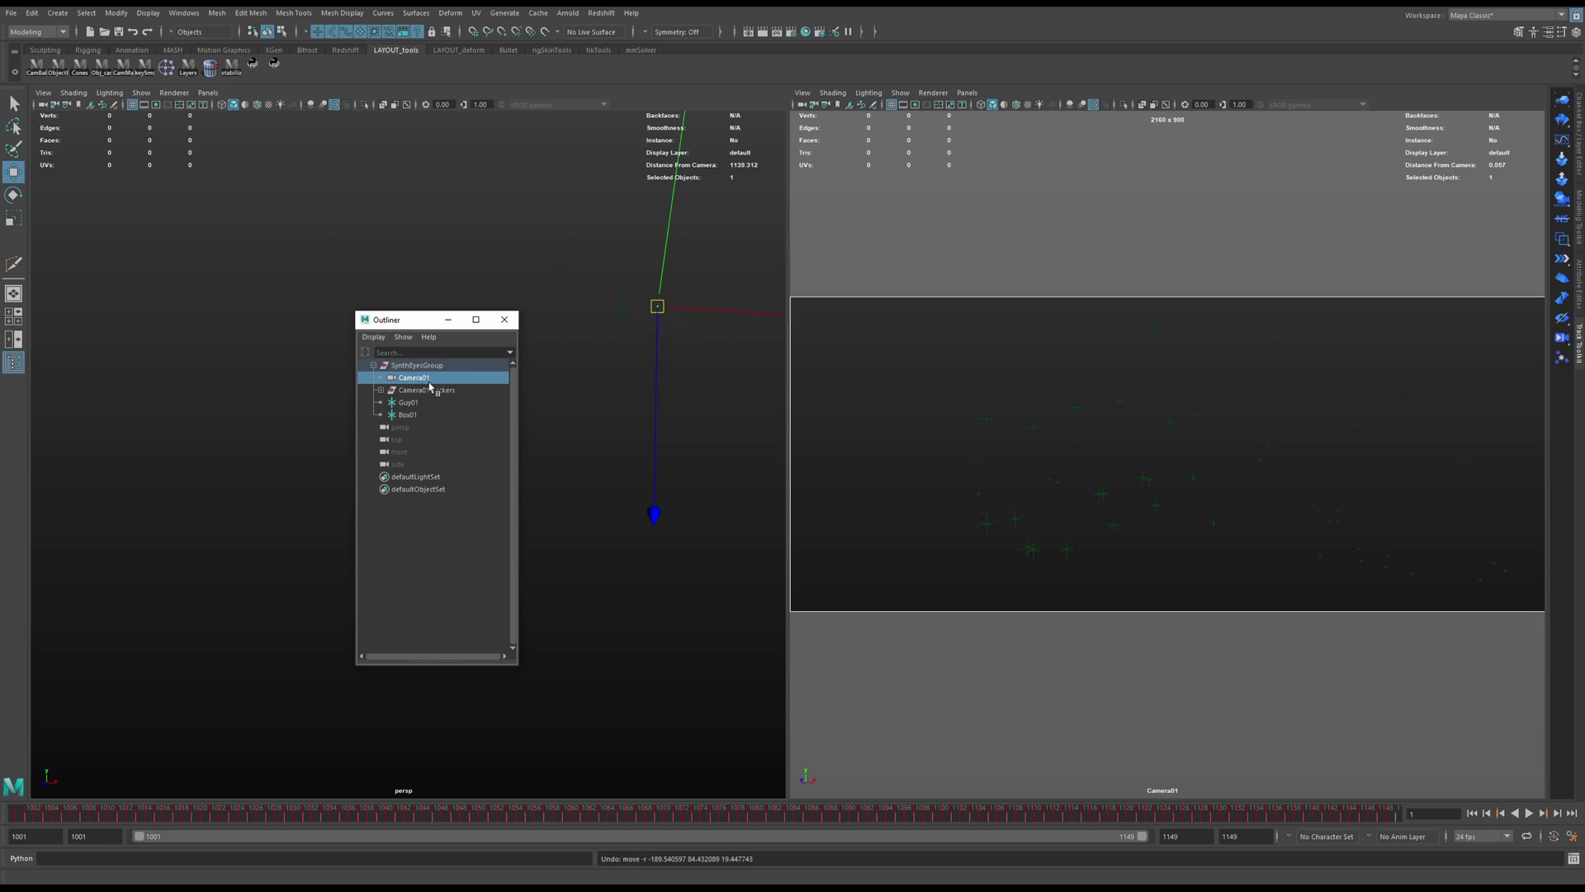
{"action": "left_click", "coordinate": [1563, 203]}
{"action": "middle_click_drag", "start_coordinate": [1566, 207], "coordinate": [1566, 206]}
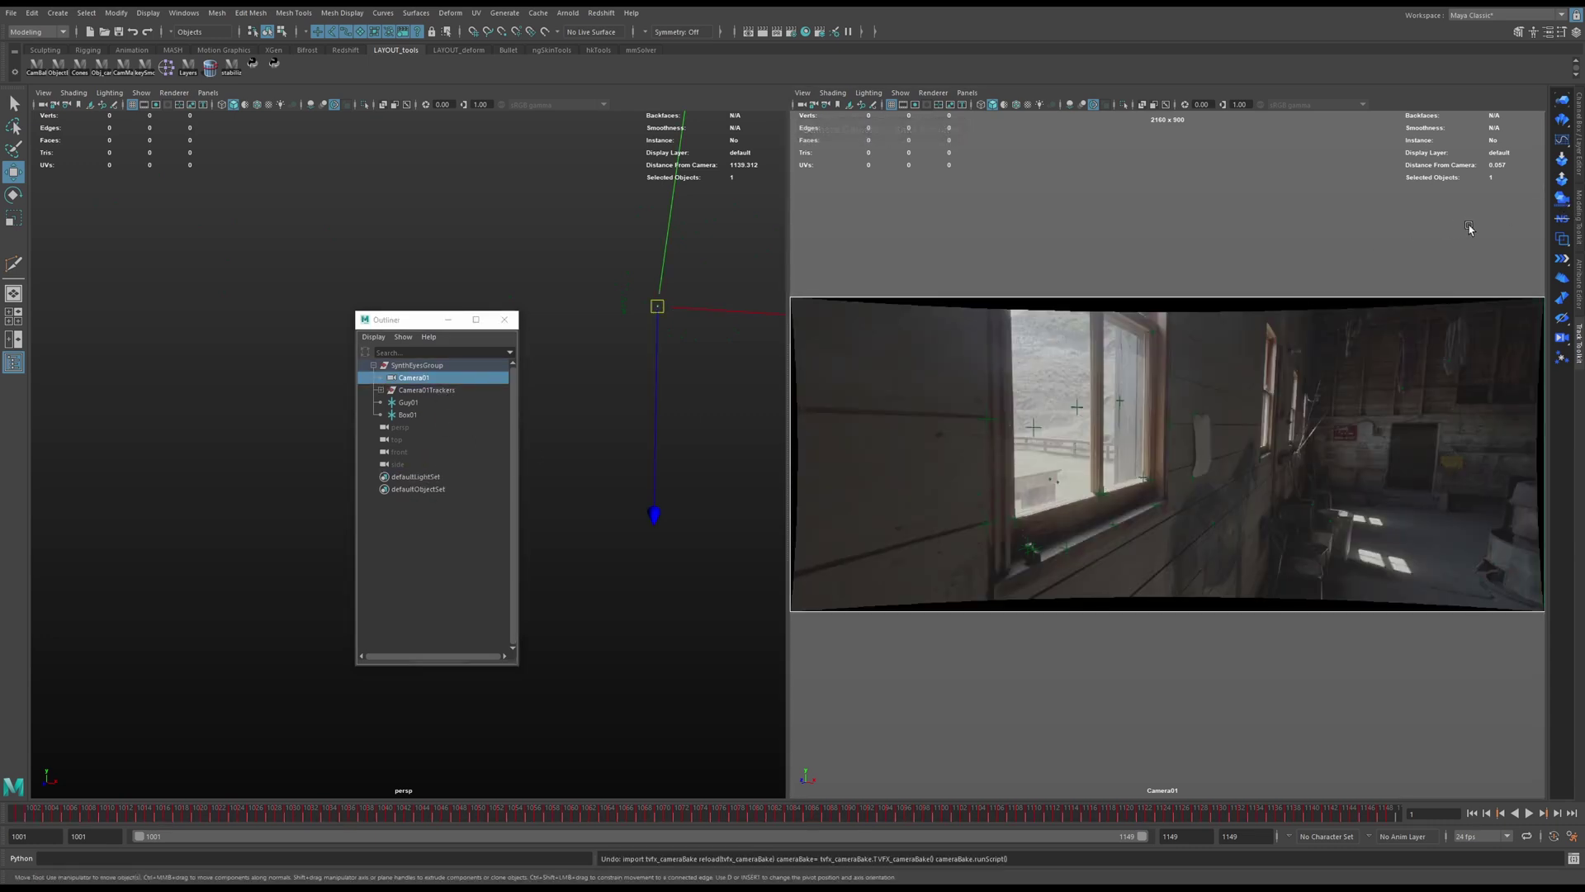
Duplicate Camera01 and move the copy out of SynthEyesGroup to the world level.
{"action": "key", "text": "ctrl+d"}
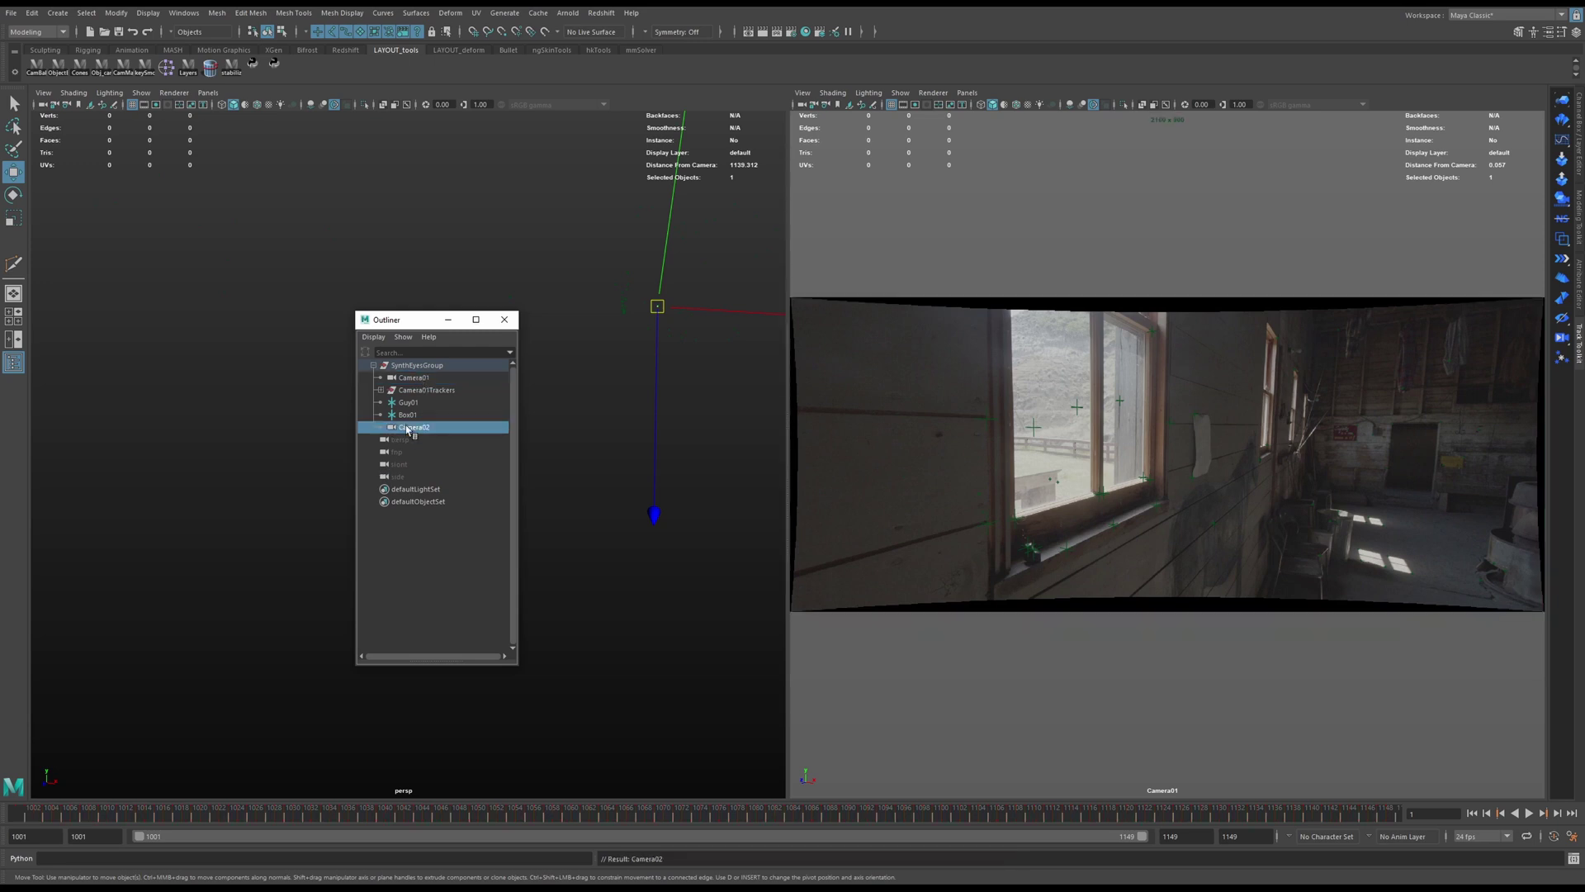
{"action": "middle_click_drag", "start_coordinate": [403, 433], "coordinate": [399, 431]}
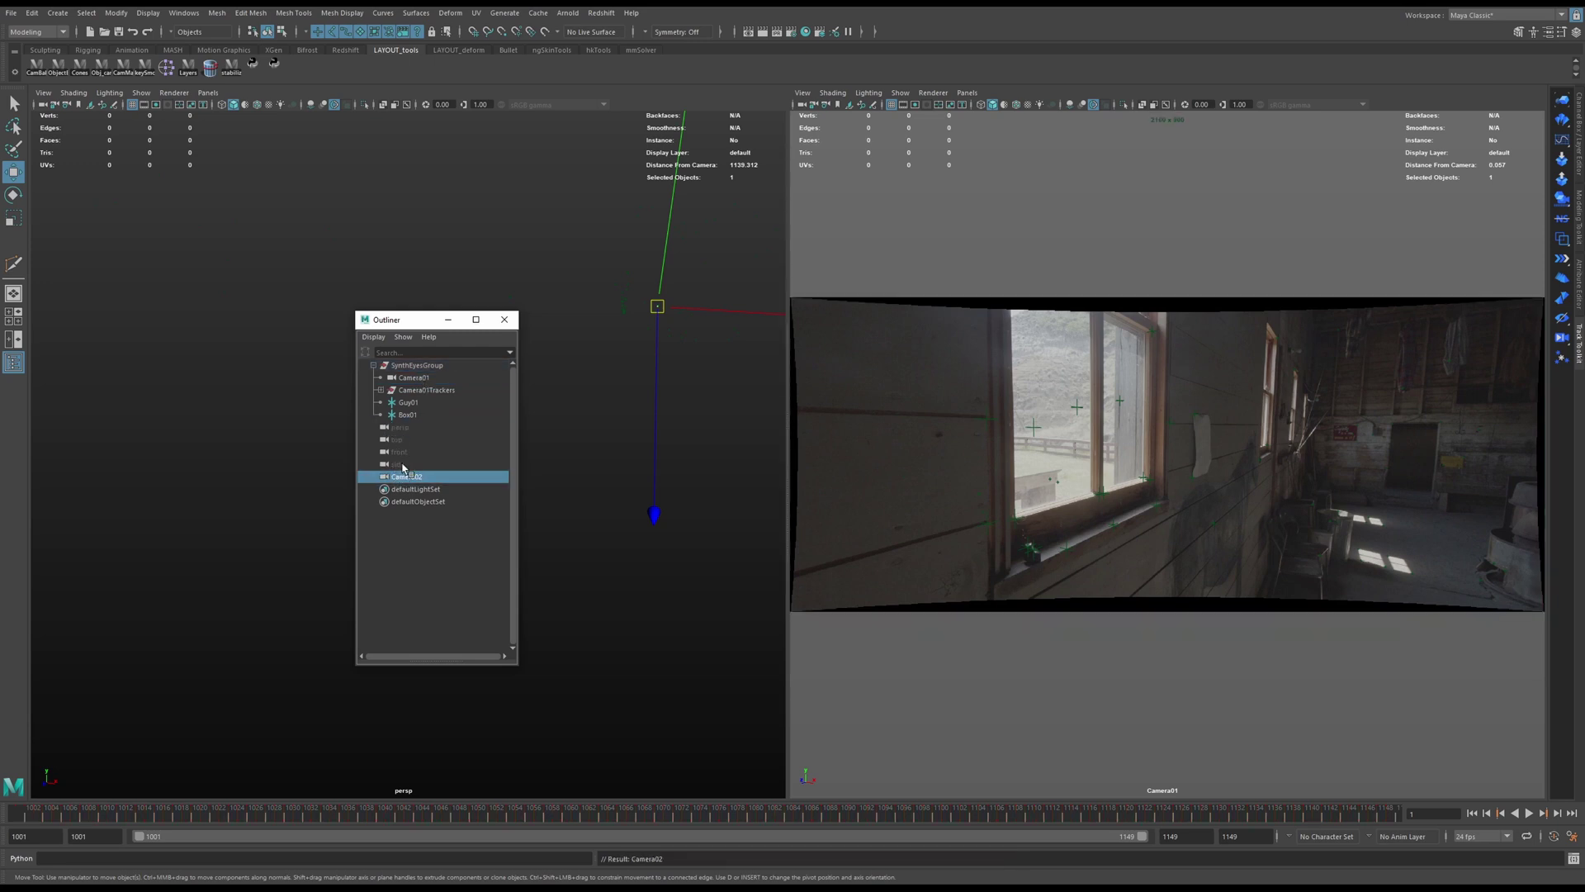
Try a parent constraint with Camera02 driving Camera01 and undo it.
{"action": "left_click", "coordinate": [418, 378], "text": "ctrl"}
{"action": "key", "text": "space"}
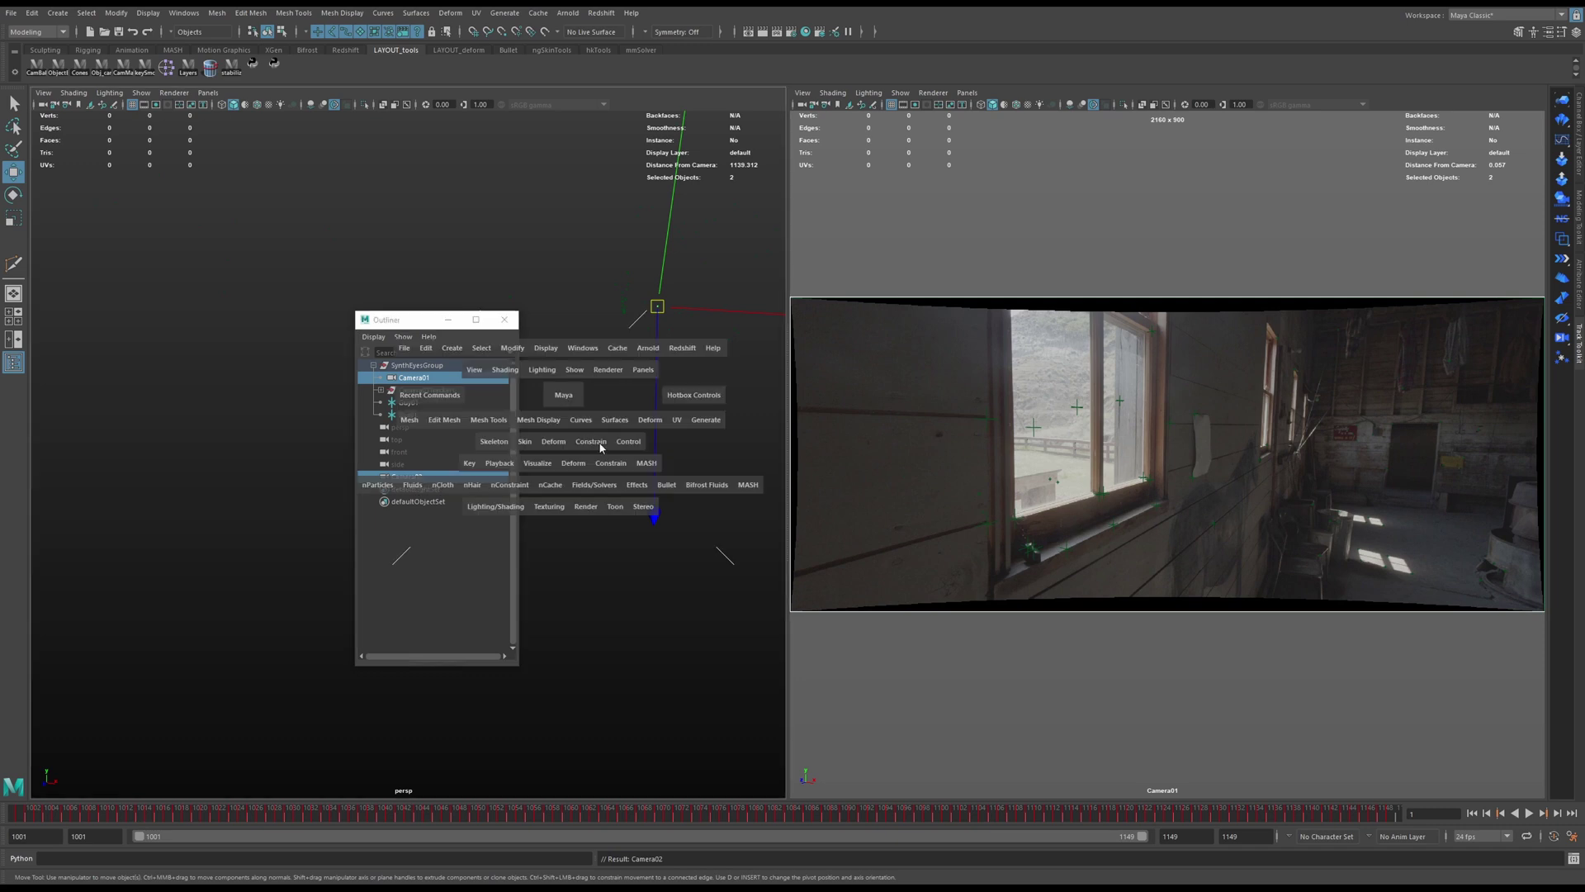
{"action": "left_click", "coordinate": [612, 464]}
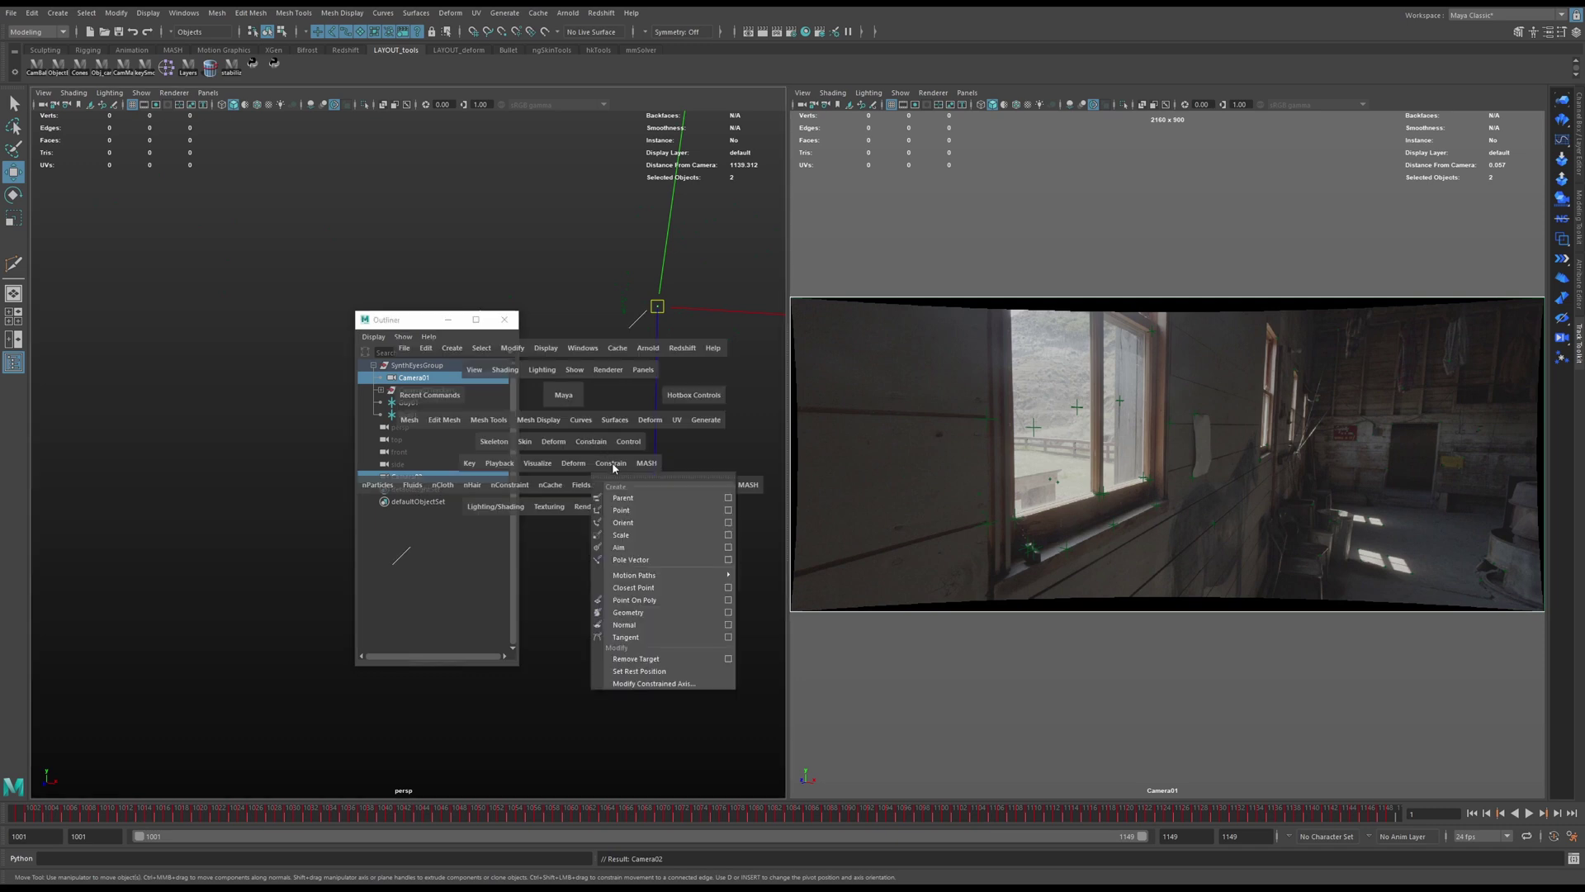
{"action": "left_click", "coordinate": [661, 497]}
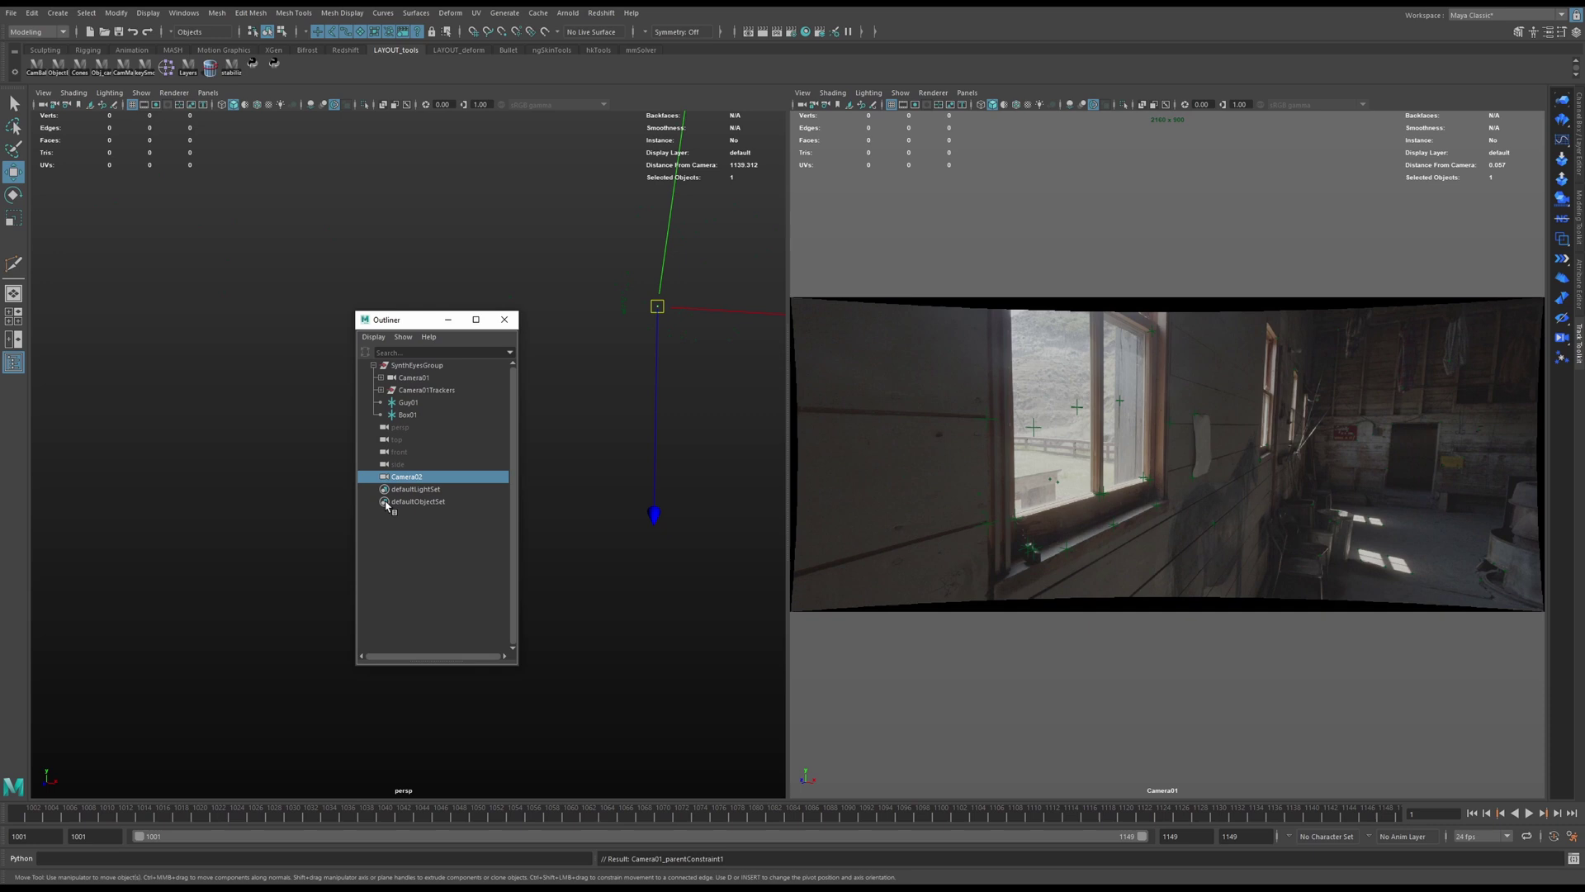
{"action": "left_click", "coordinate": [400, 547]}
{"action": "left_click", "coordinate": [404, 477]}
{"action": "key", "text": "ctrl+z"}
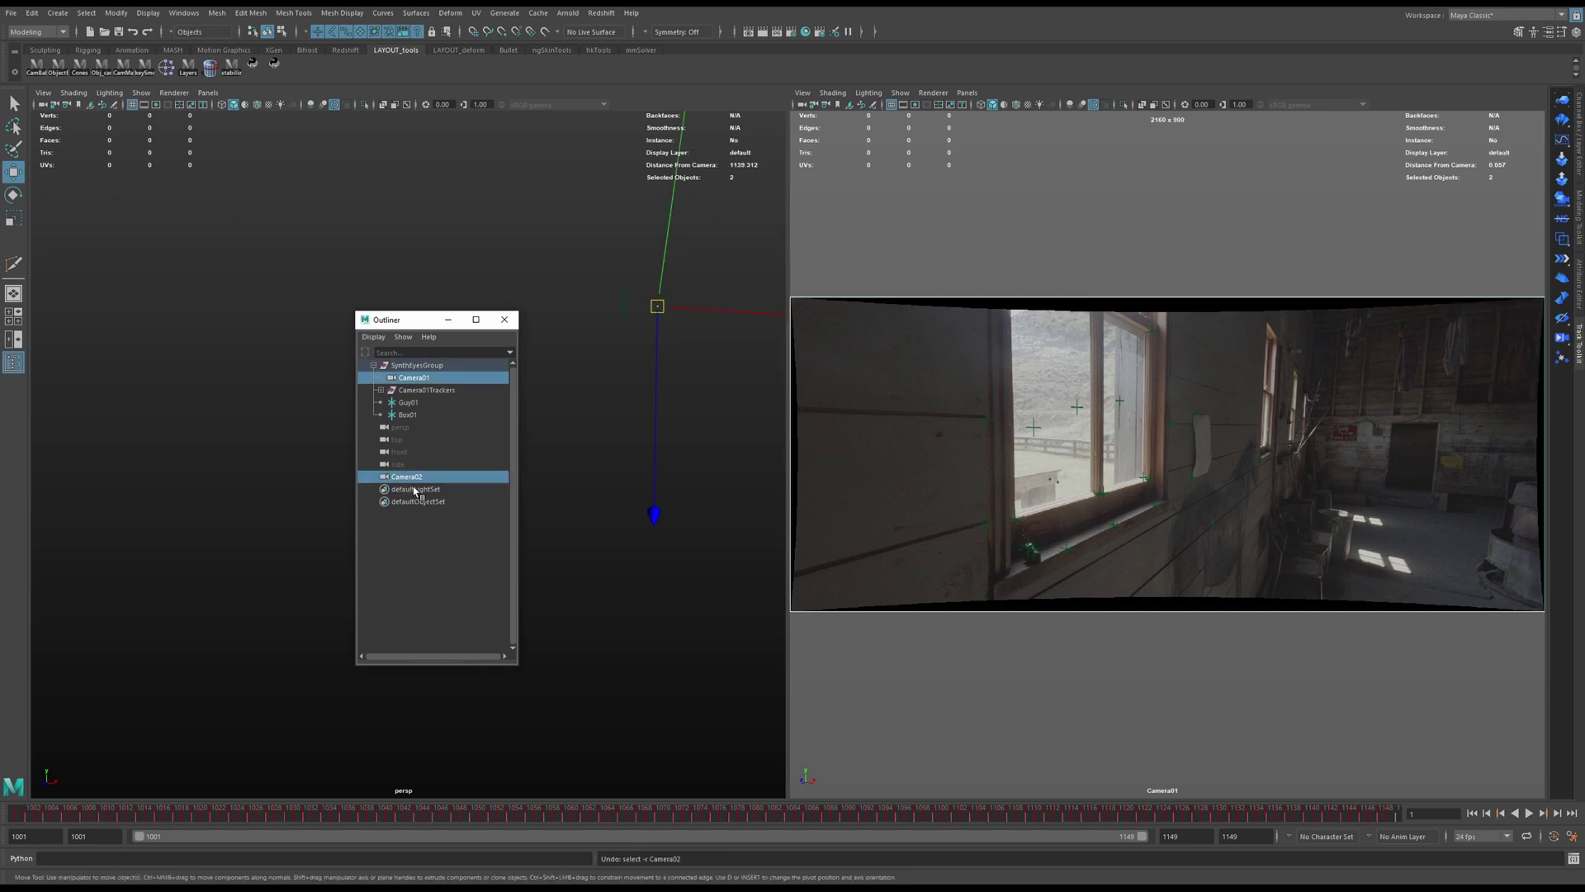
Parent-constrain Camera02 to Camera01, with Camera01 as the driver.
{"action": "left_click", "coordinate": [415, 378]}
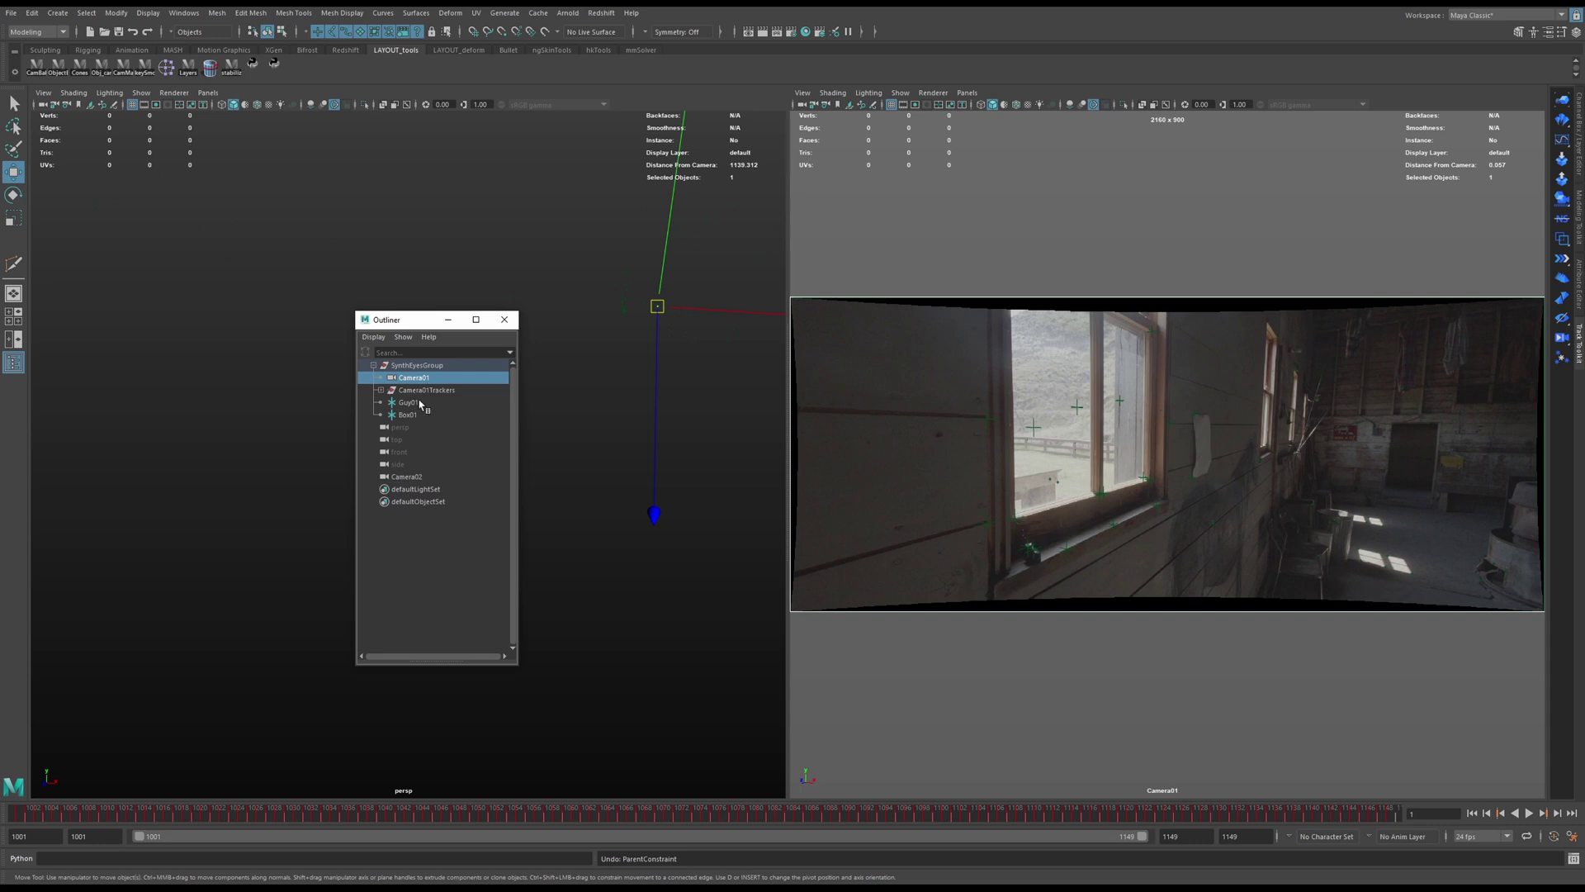
{"action": "left_click", "coordinate": [408, 478], "text": "ctrl"}
{"action": "key", "text": "space"}
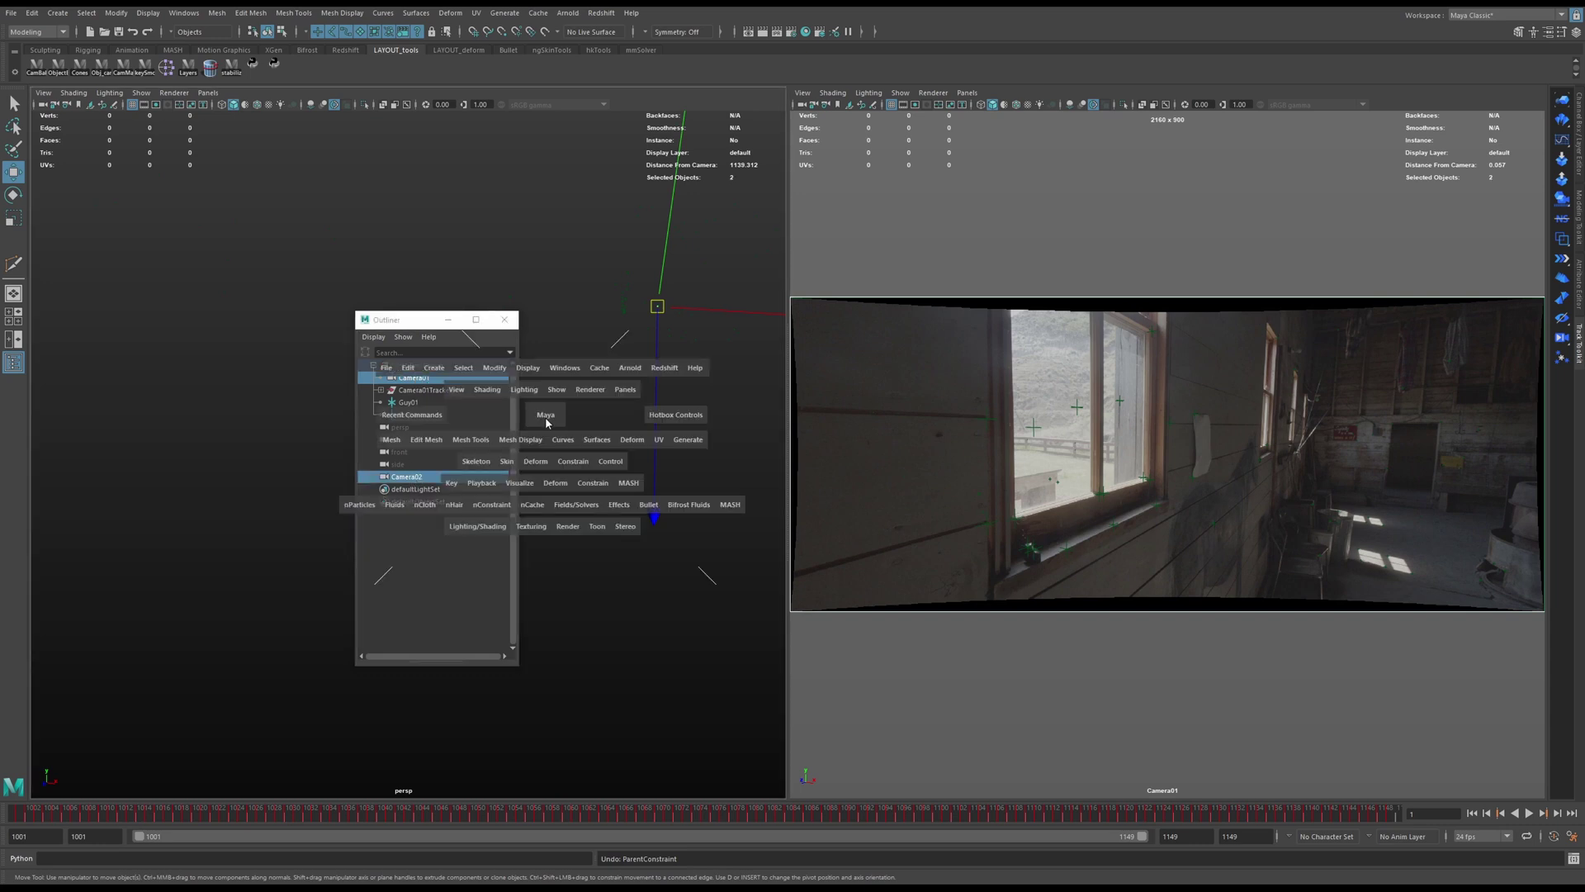
{"action": "left_click", "coordinate": [596, 485]}
{"action": "left_click", "coordinate": [605, 518]}
{"action": "left_click", "coordinate": [407, 513]}
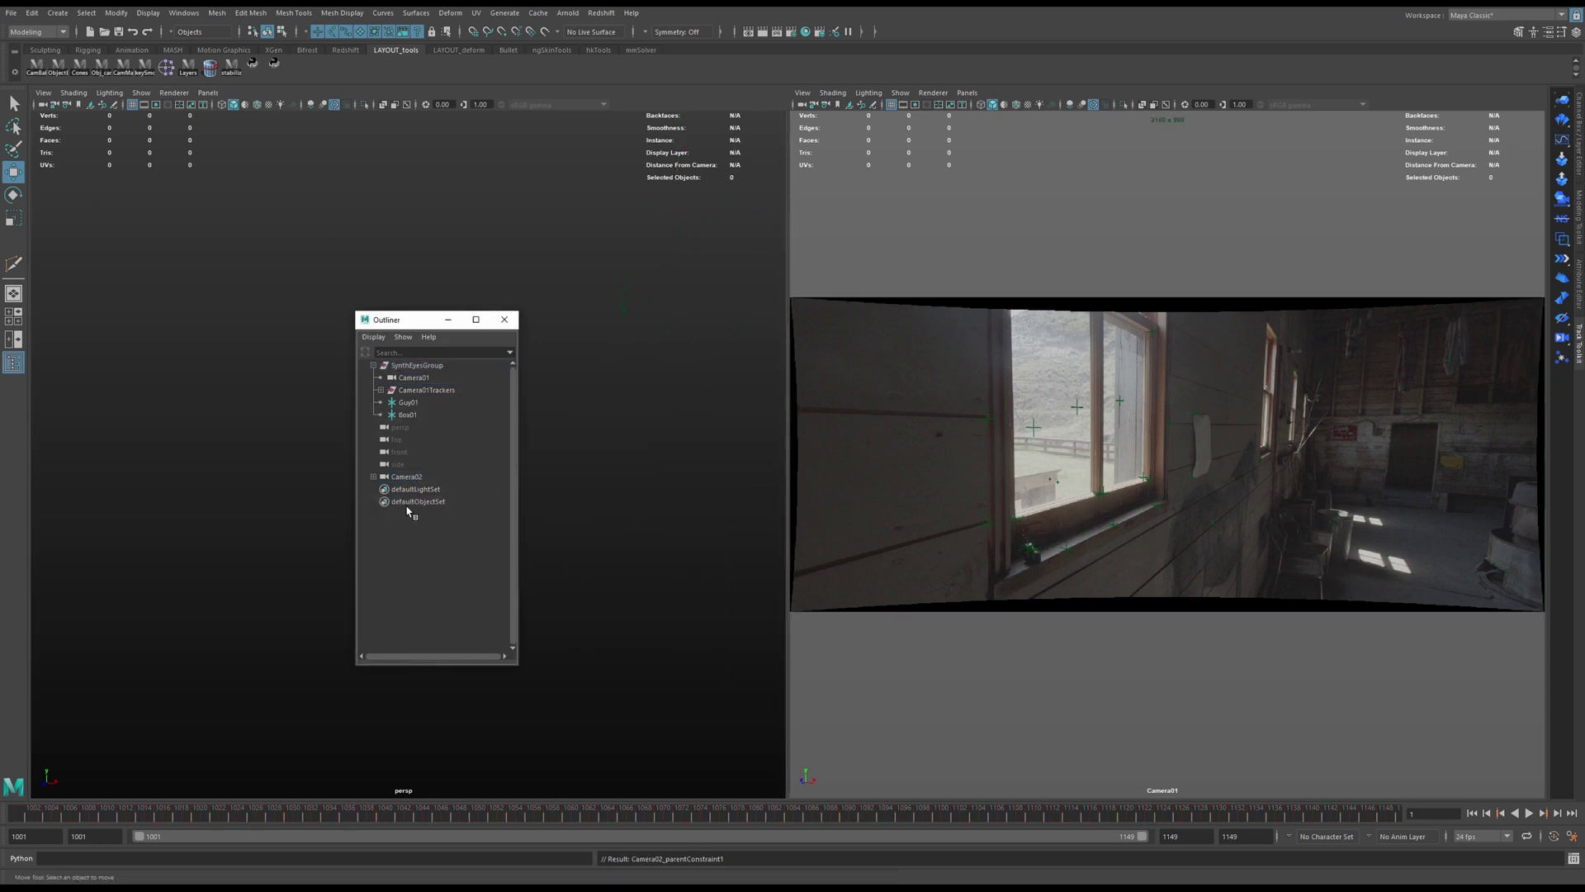
Locate the Bake Simulation command for the constrained Camera02 without running it.
{"action": "left_click", "coordinate": [404, 477]}
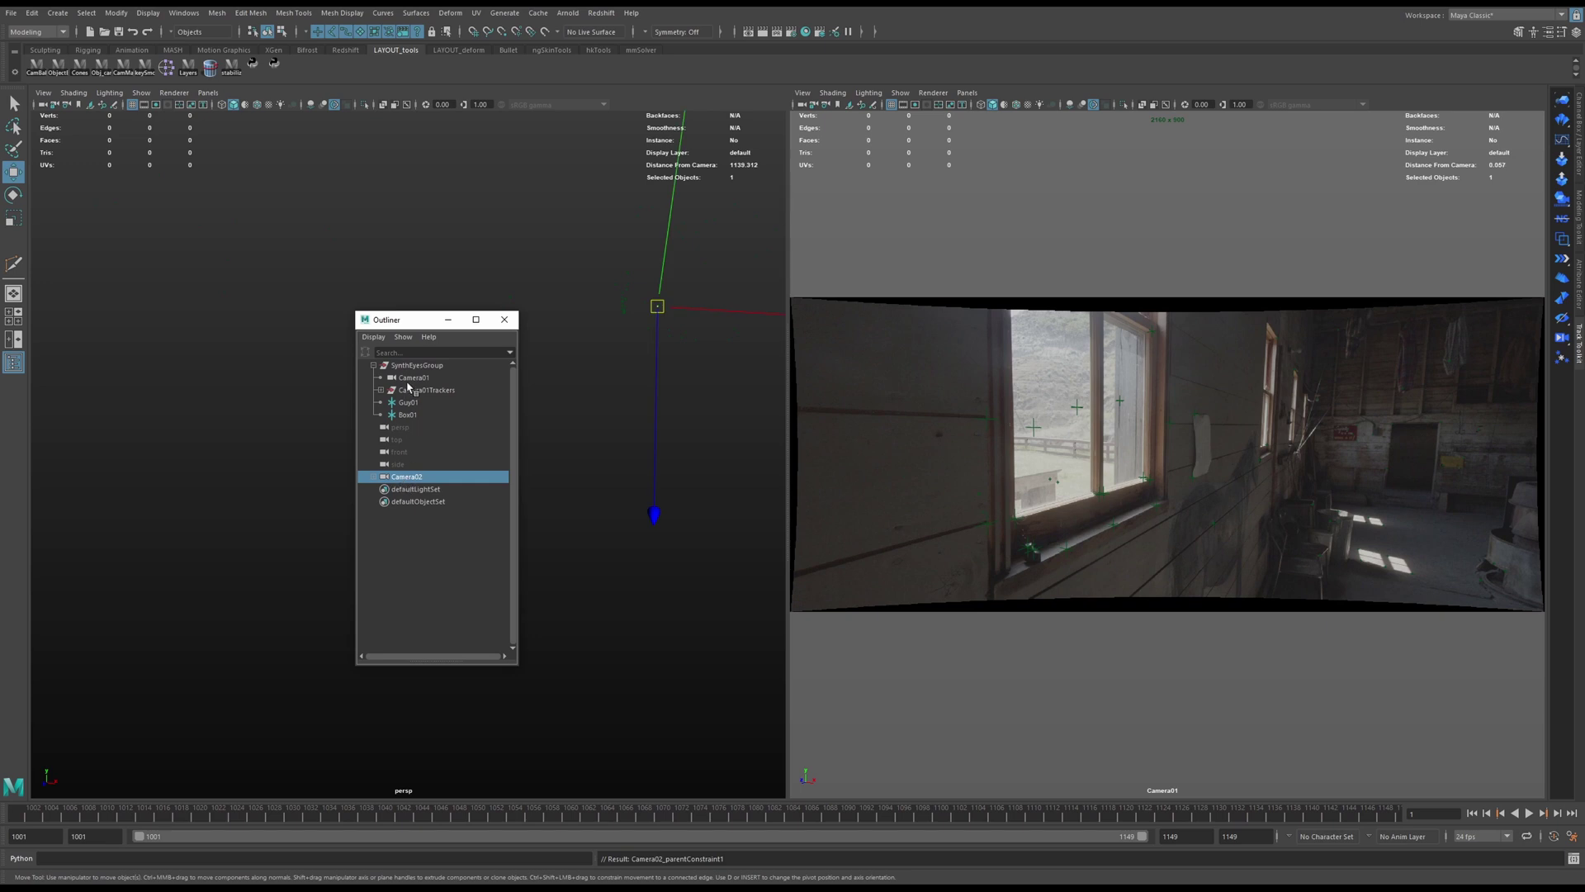
{"action": "key", "text": "space"}
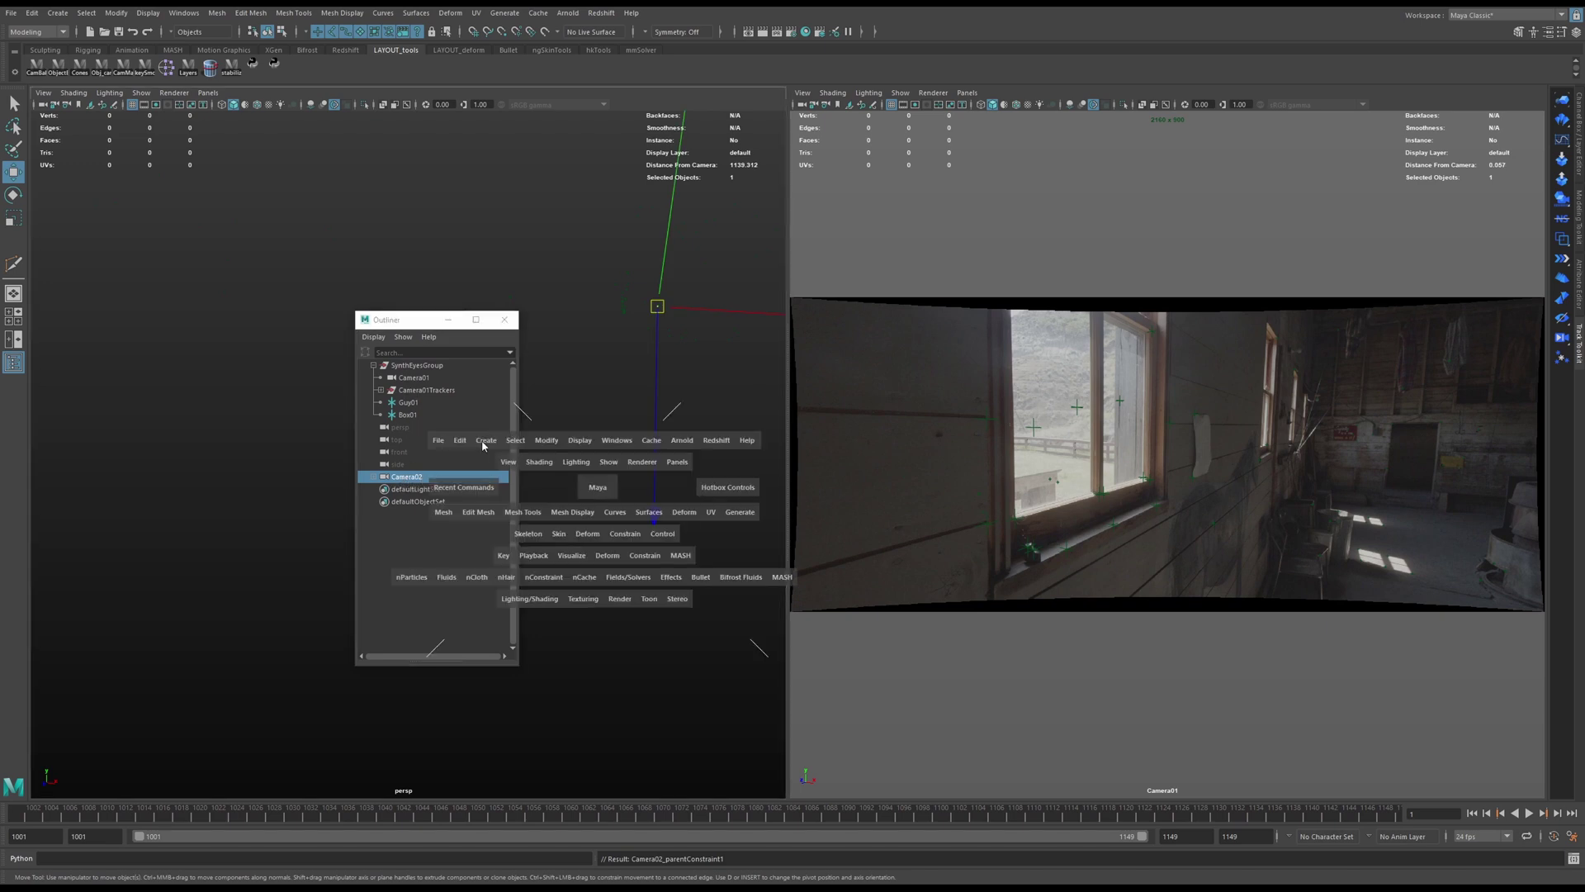
{"action": "left_click", "coordinate": [460, 440]}
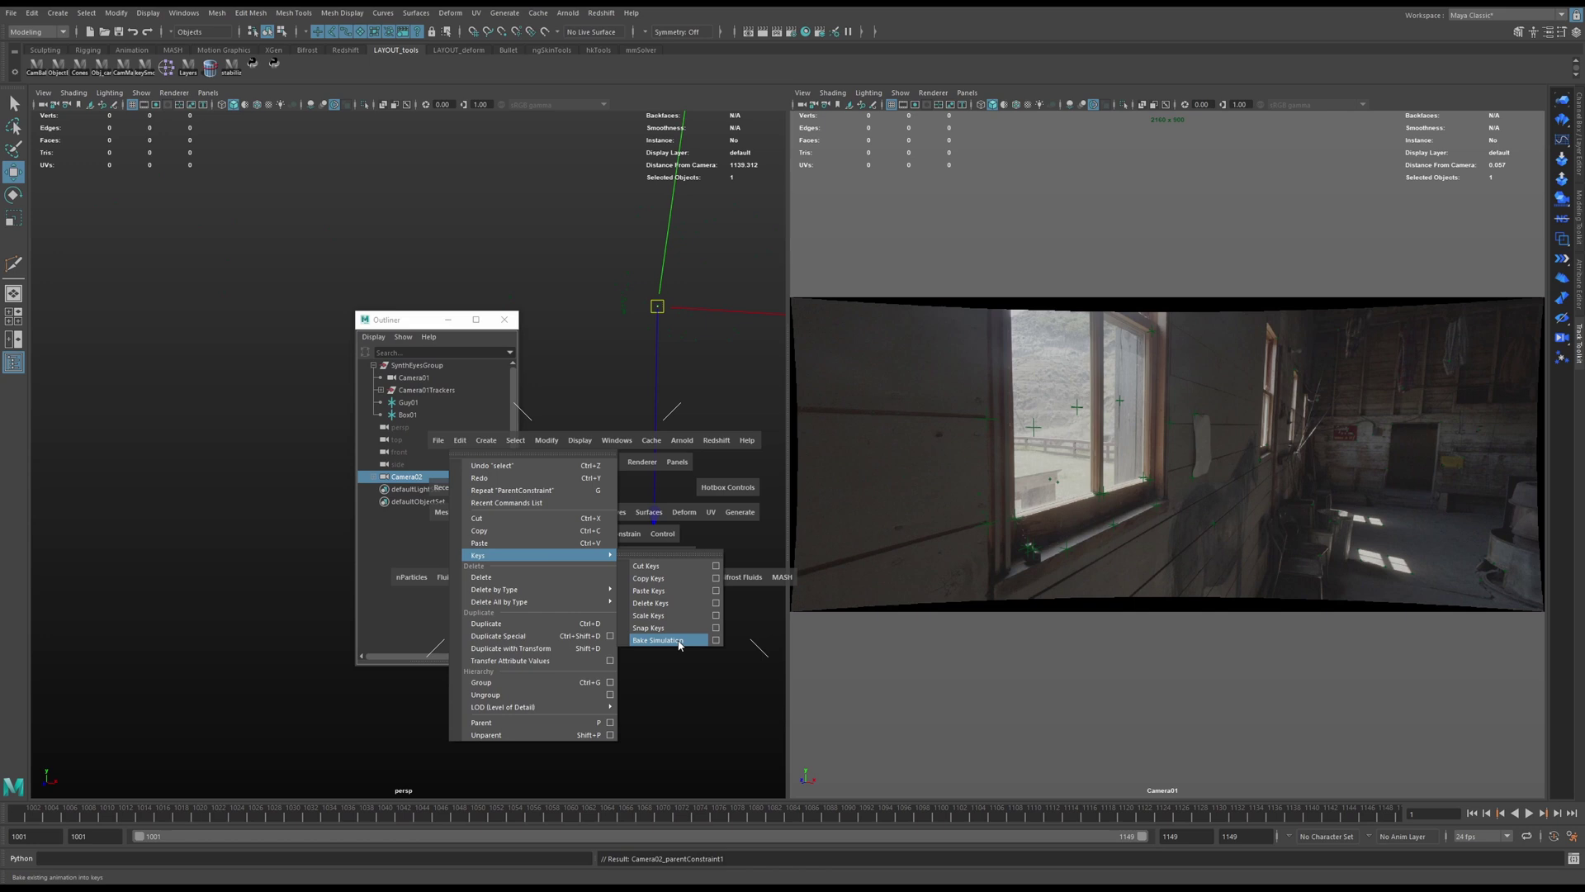
{"action": "left_click", "coordinate": [410, 545]}
Delete the duplicate camera Camera02 together with its constraint.
{"action": "left_click", "coordinate": [403, 476]}
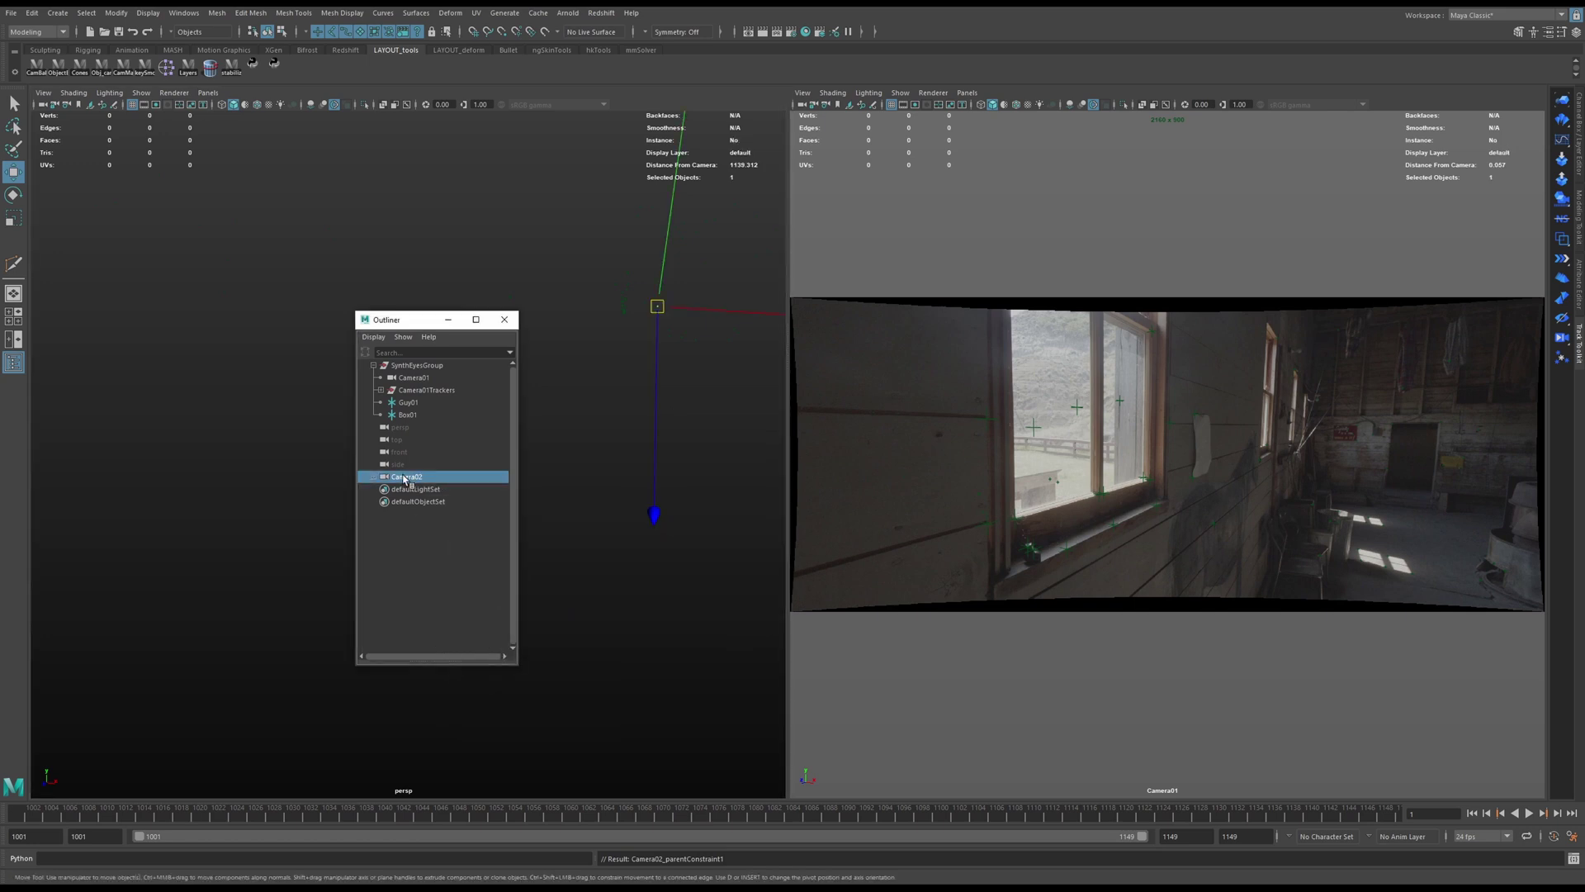
{"action": "left_click", "coordinate": [373, 477]}
{"action": "key", "text": "Delete"}
Bake Camera01 out to the world with the camera bake script and delete Guy01 and Box01.
{"action": "left_click", "coordinate": [415, 378]}
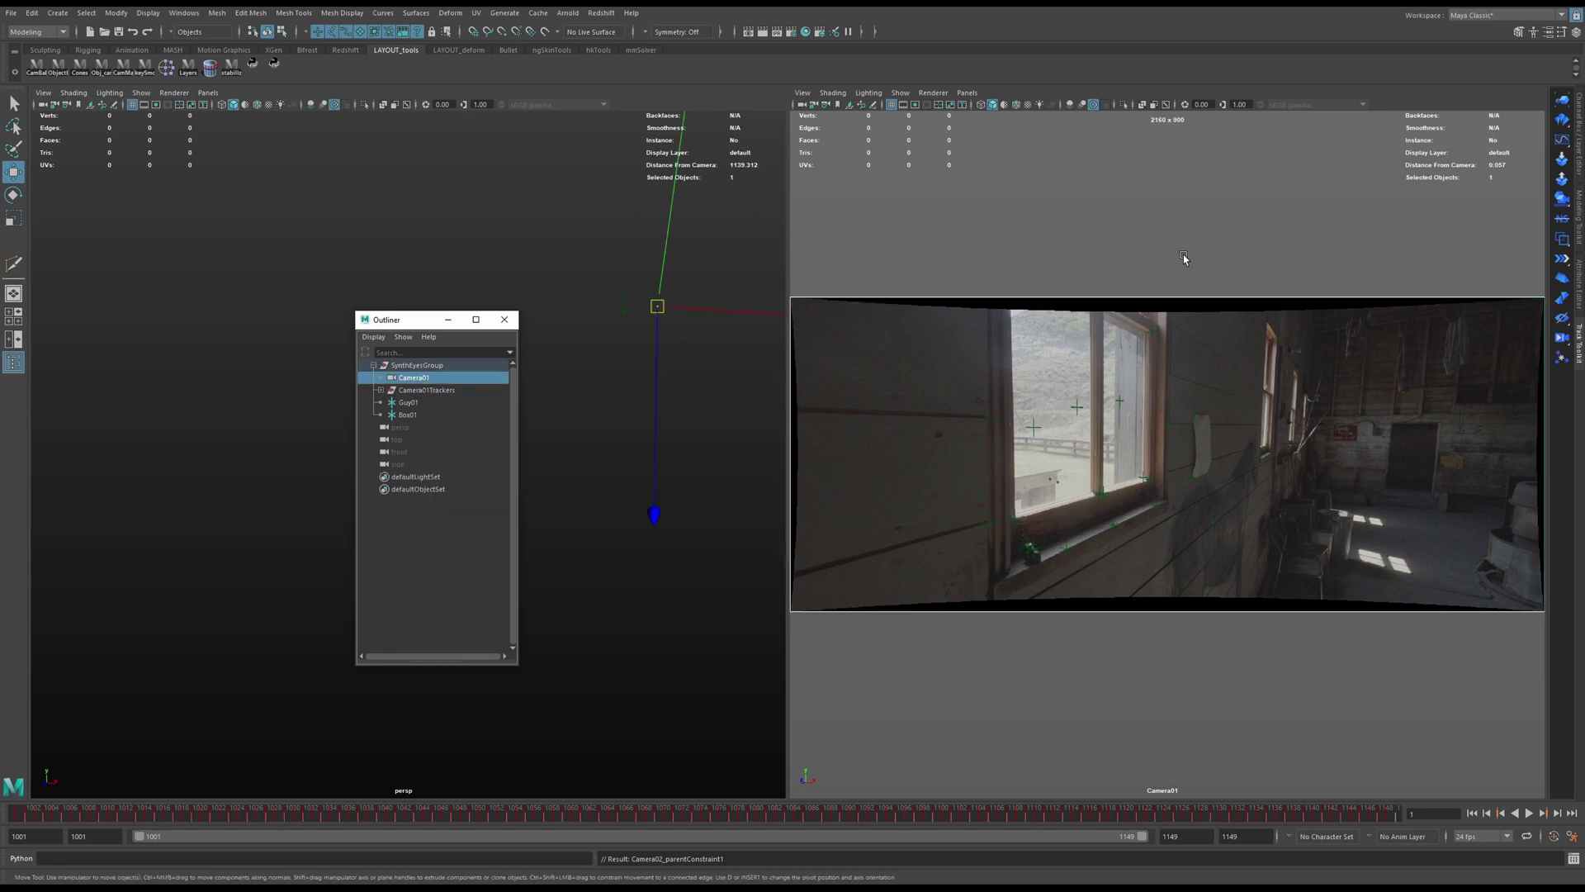
{"action": "left_click", "coordinate": [1563, 199]}
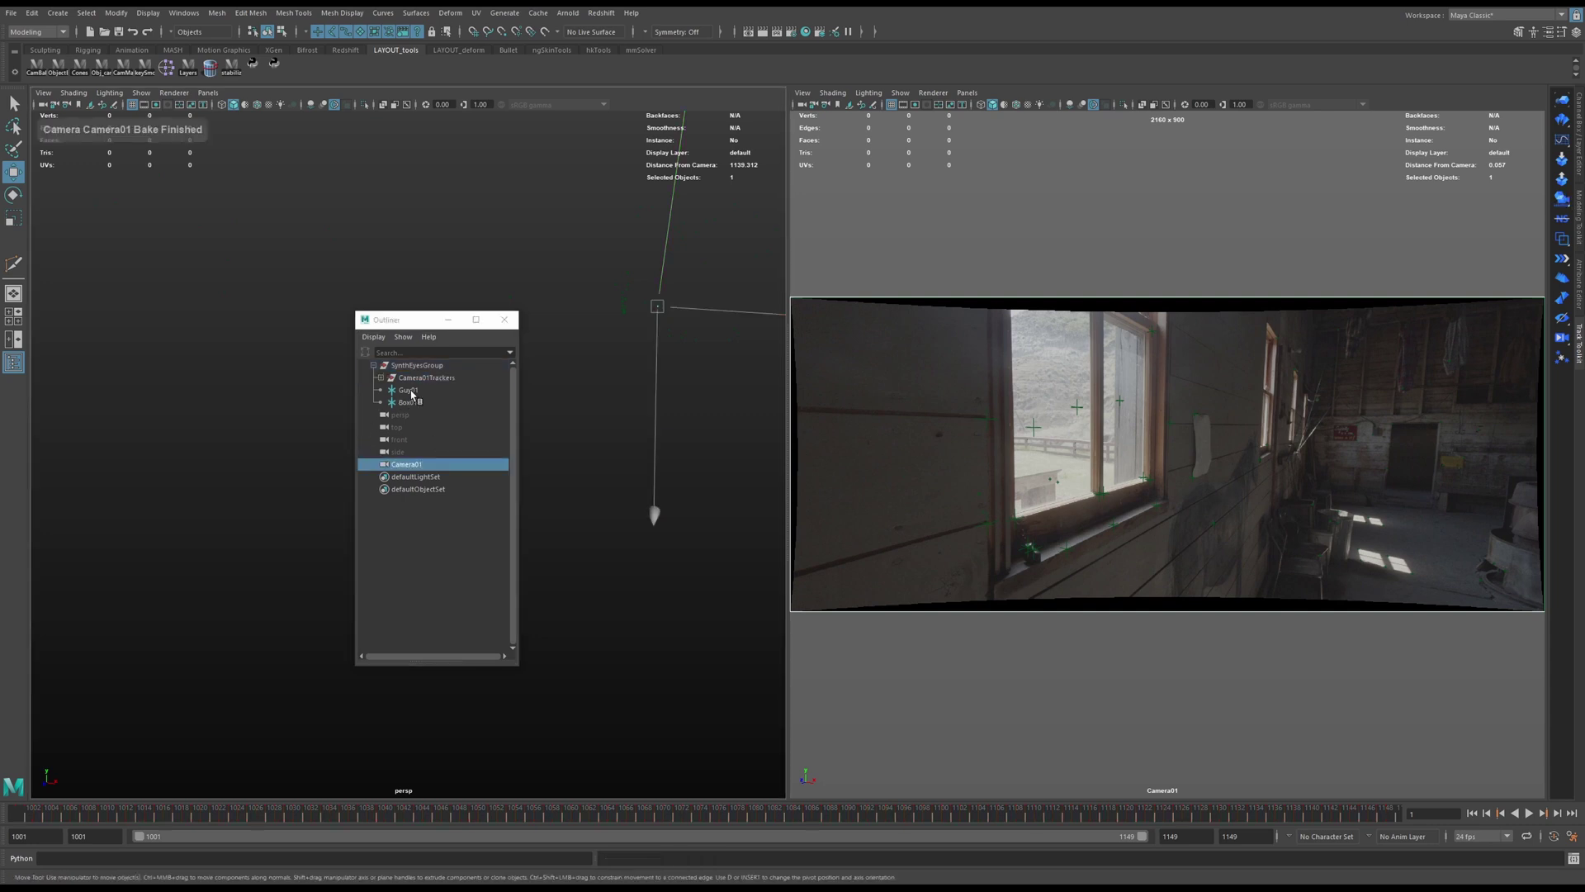
{"action": "left_click_drag", "start_coordinate": [412, 393], "coordinate": [413, 403]}
{"action": "key", "text": "Delete"}
Unparent Camera01Trackers from SynthEyesGroup and rename it locators.
{"action": "left_click", "coordinate": [421, 378]}
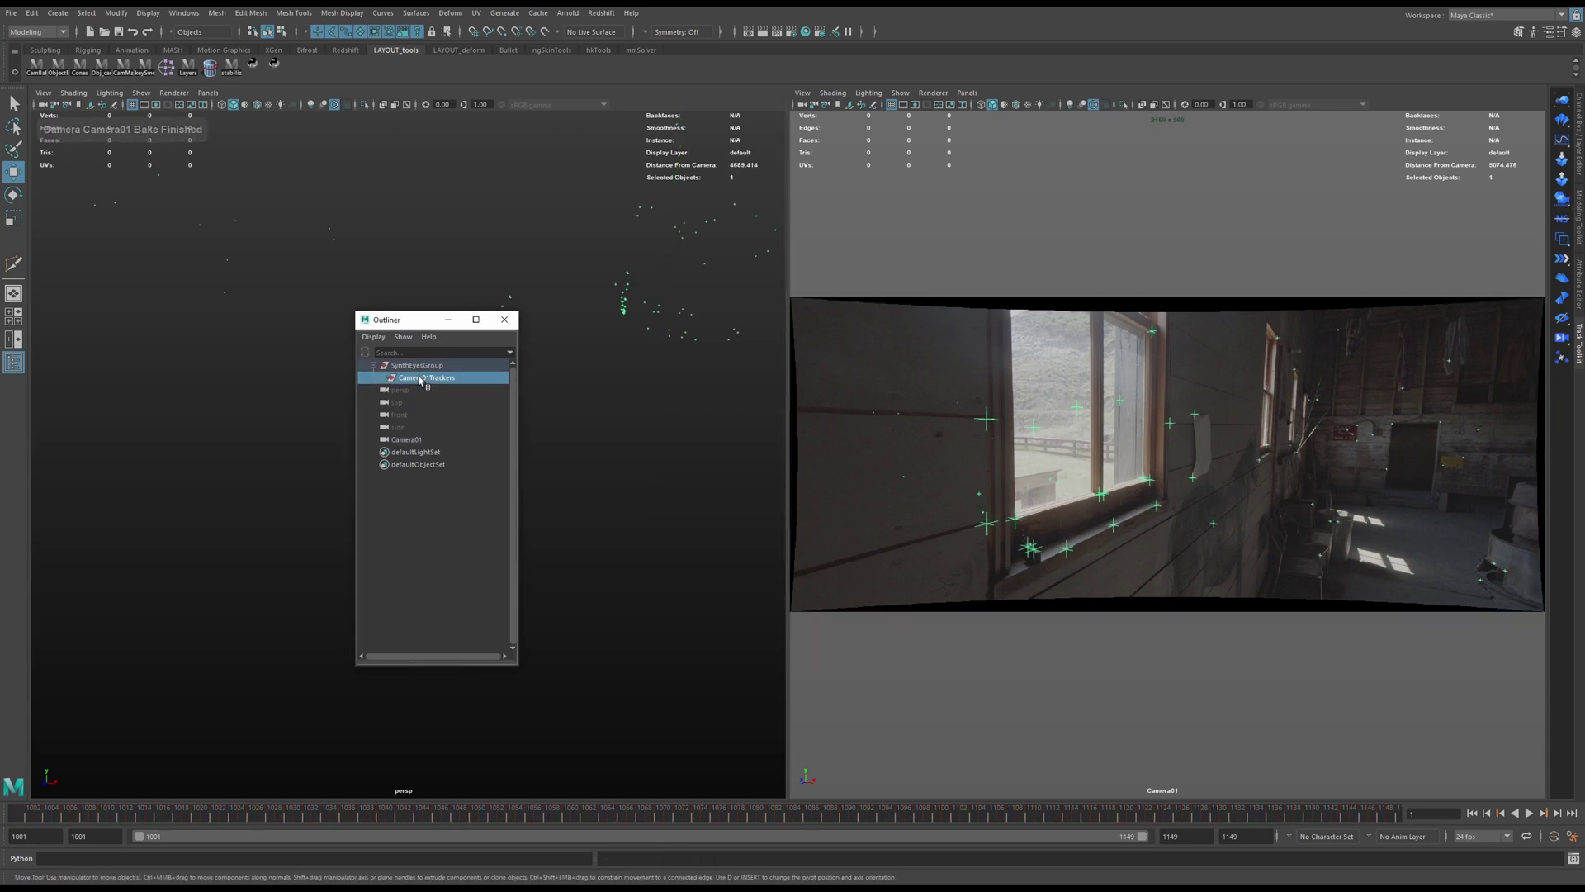
{"action": "key", "text": "shift+p"}
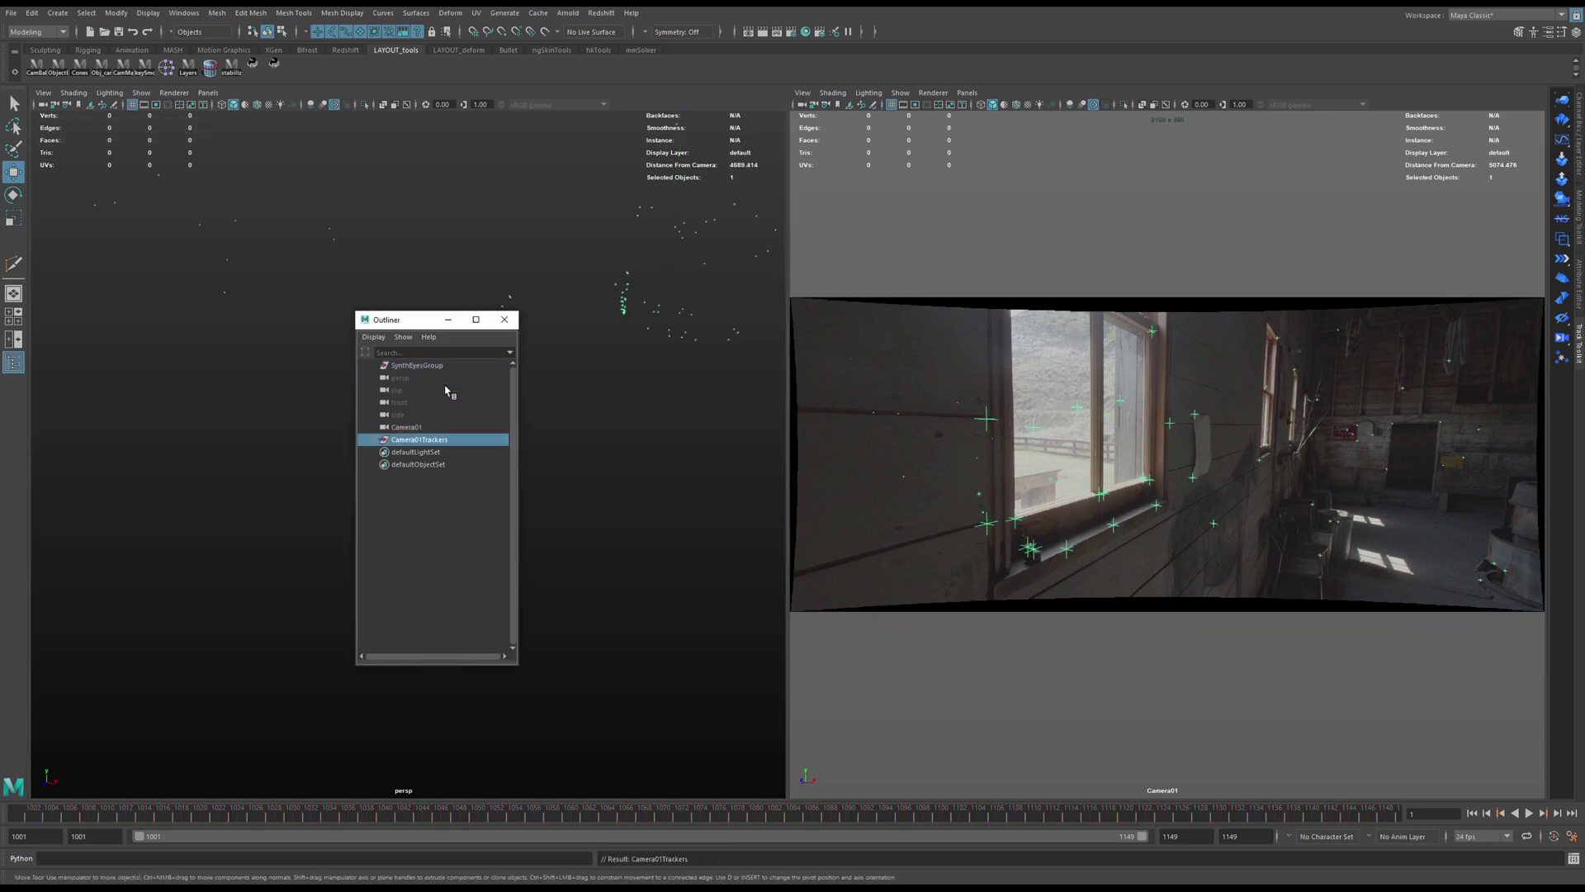
{"action": "double_click", "coordinate": [424, 440]}
{"action": "type", "text": "to"}
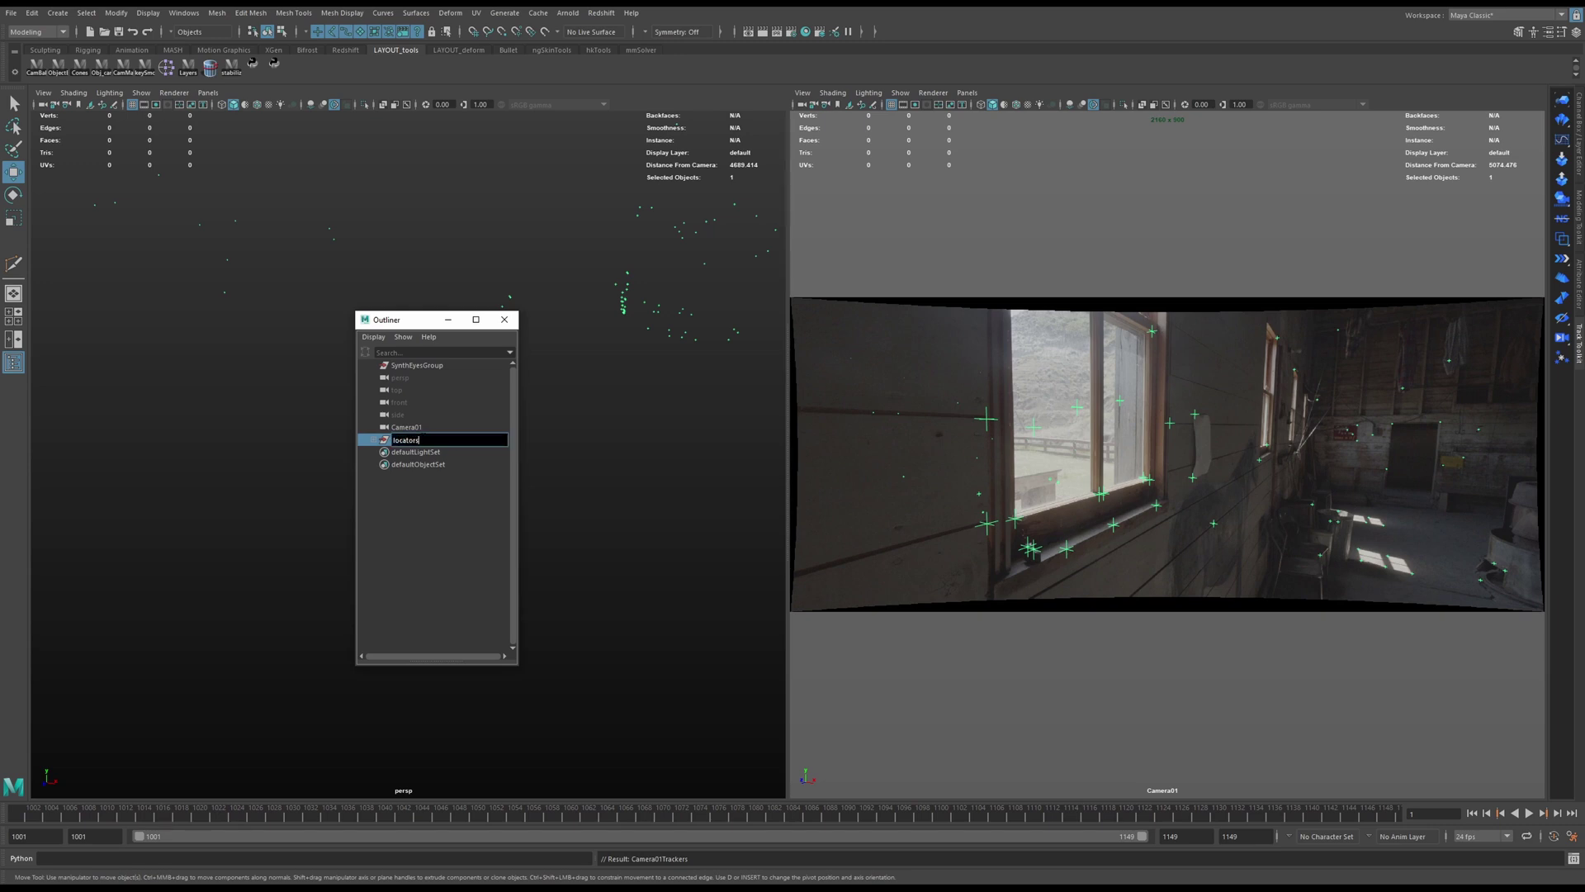
{"action": "key", "text": "Return"}
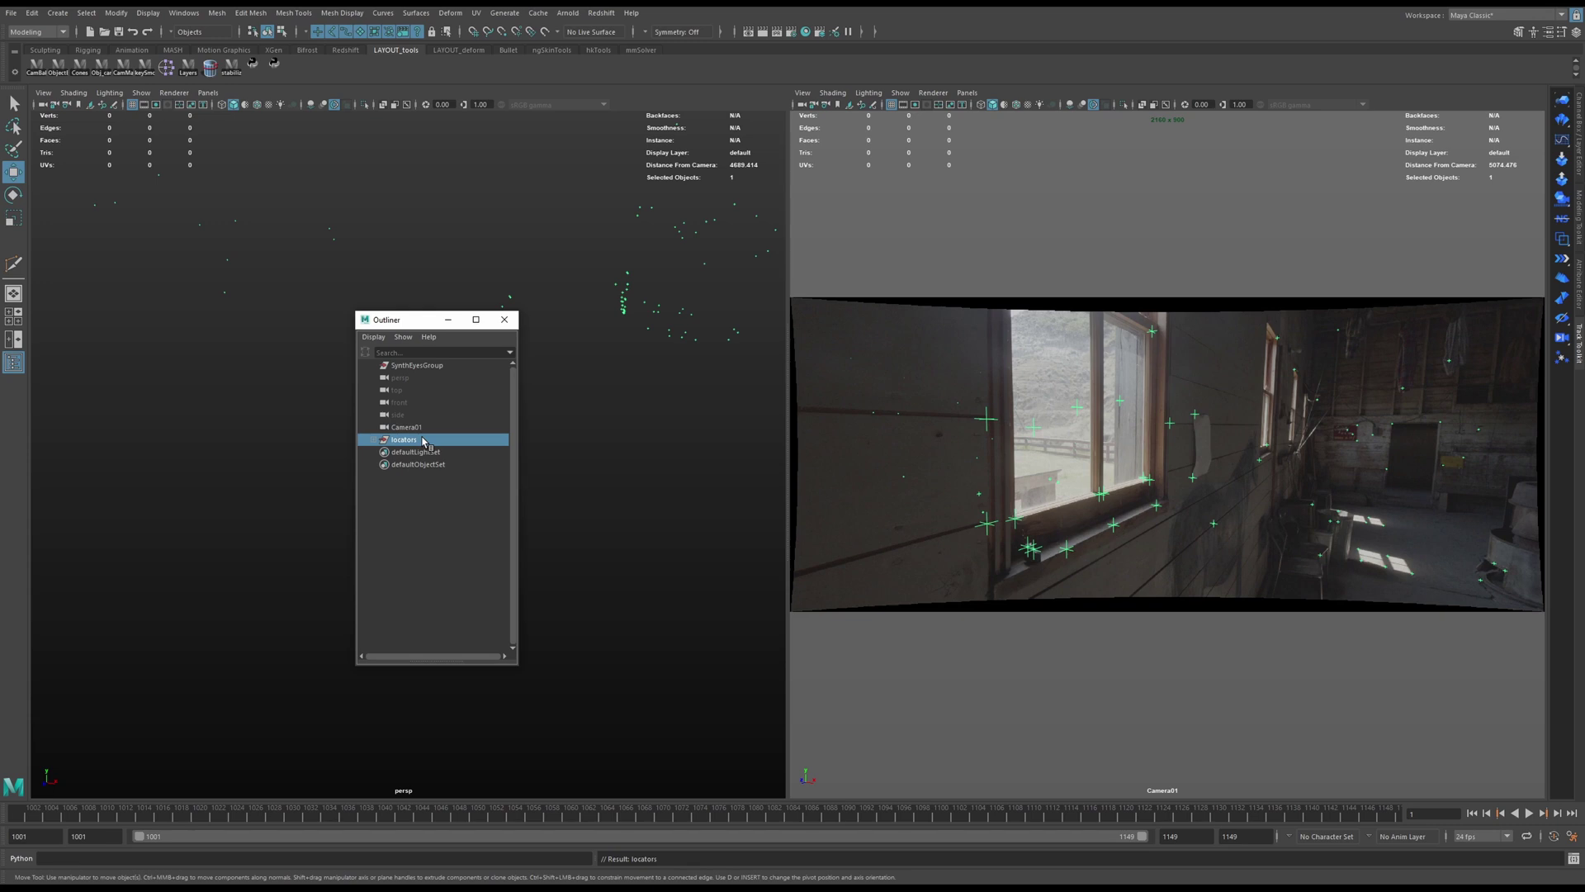
Delete the empty SynthEyesGroup and rename Camera01 to shotCam_coal001_149frms.
{"action": "left_click", "coordinate": [434, 368]}
{"action": "key", "text": "Delete"}
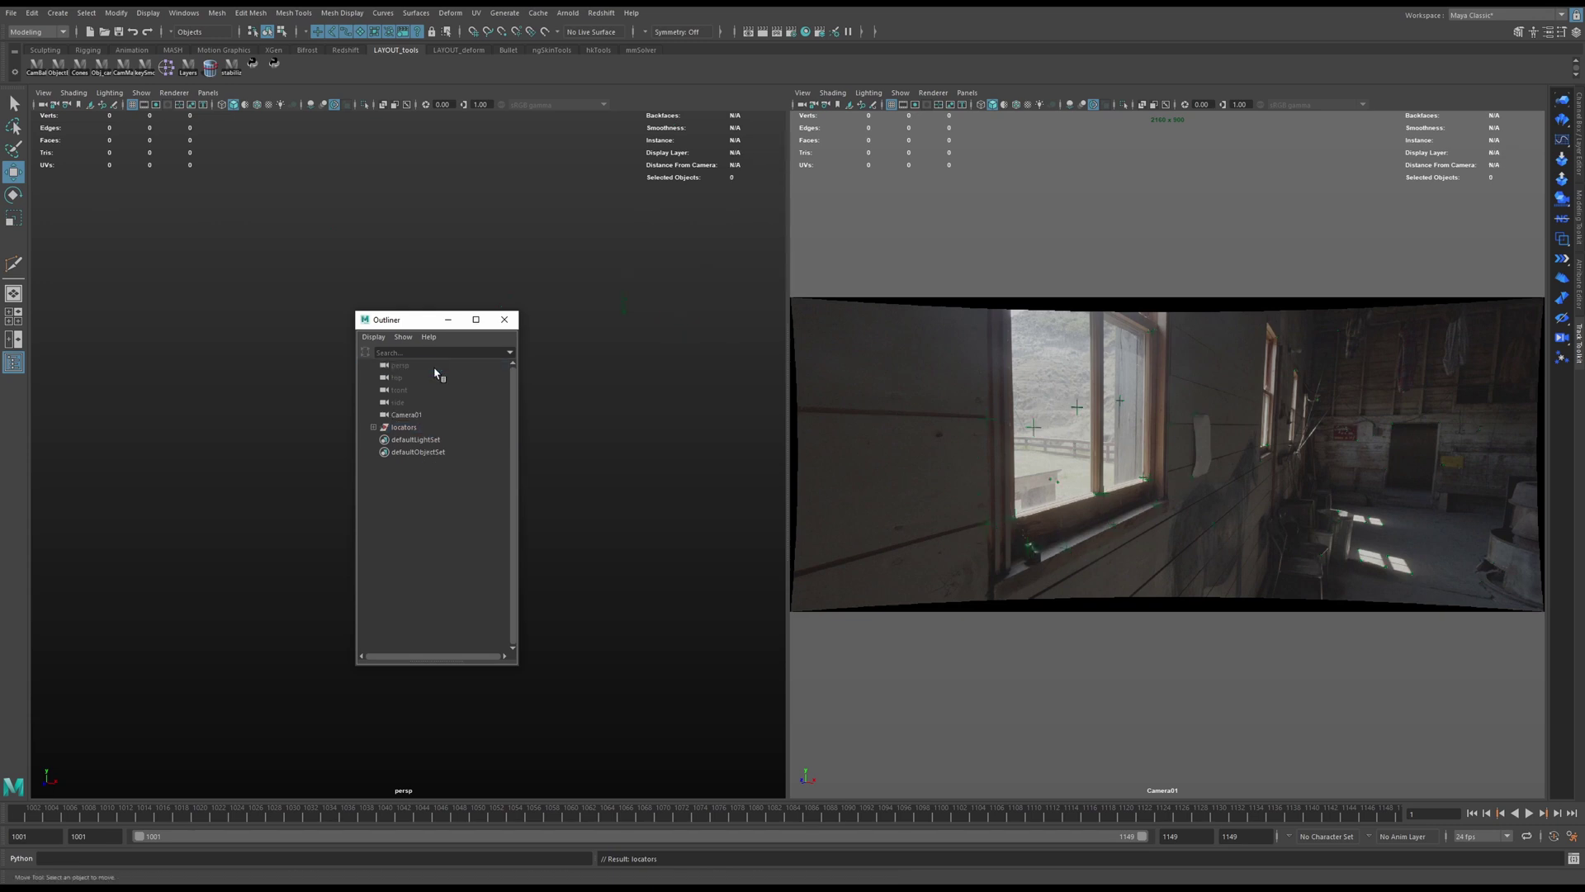
{"action": "left_click", "coordinate": [409, 415]}
{"action": "double_click", "coordinate": [408, 414]}
{"action": "type", "text": "shotCam_coal001_149frs"}
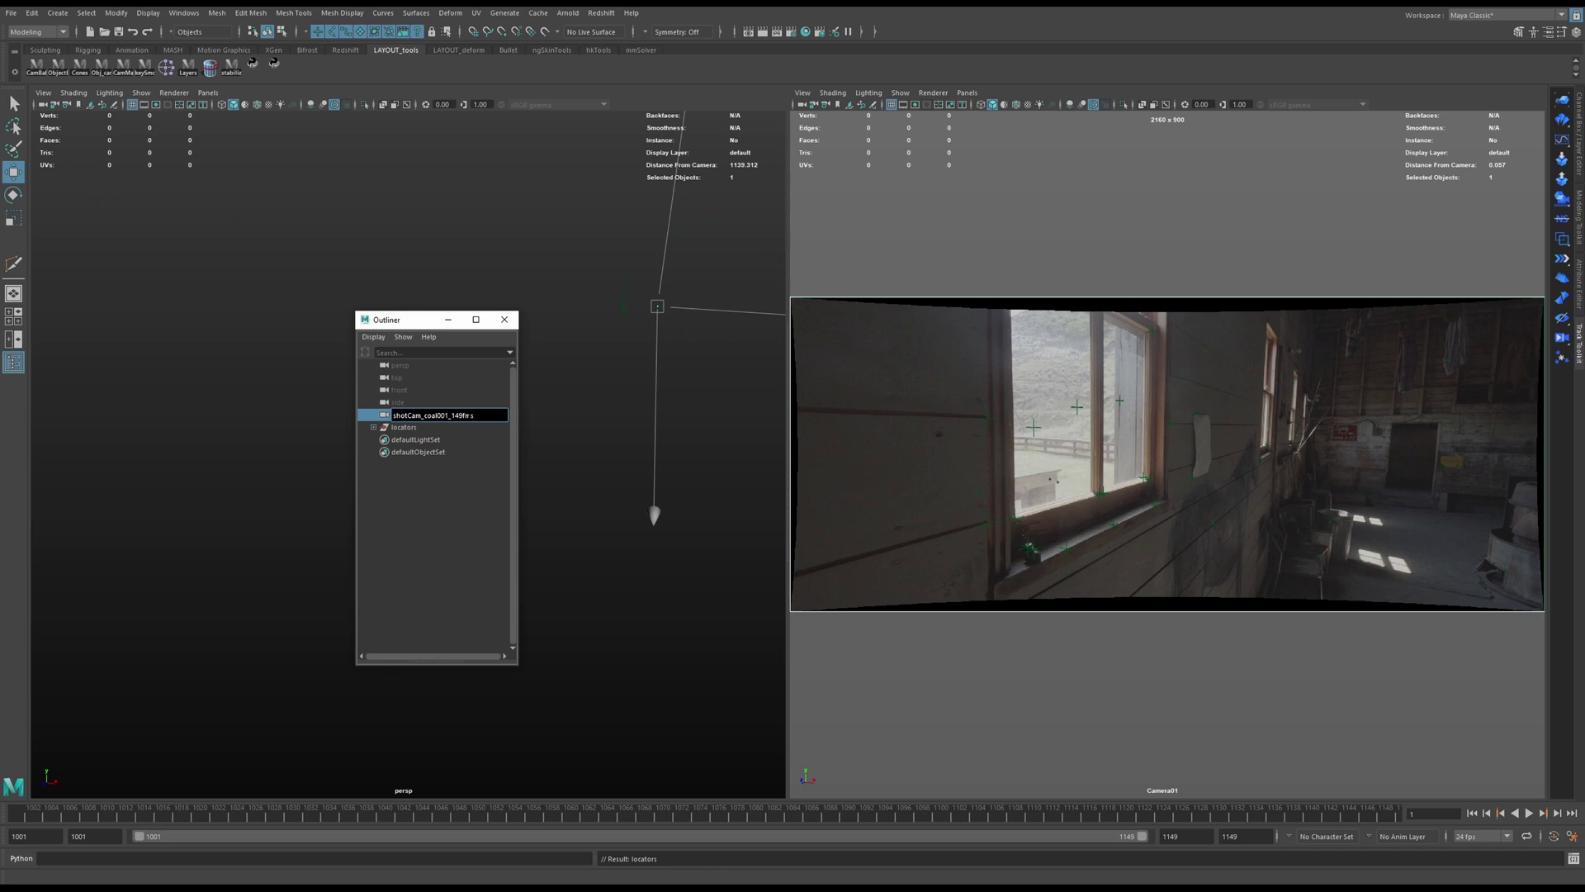
{"action": "key", "text": "Return"}
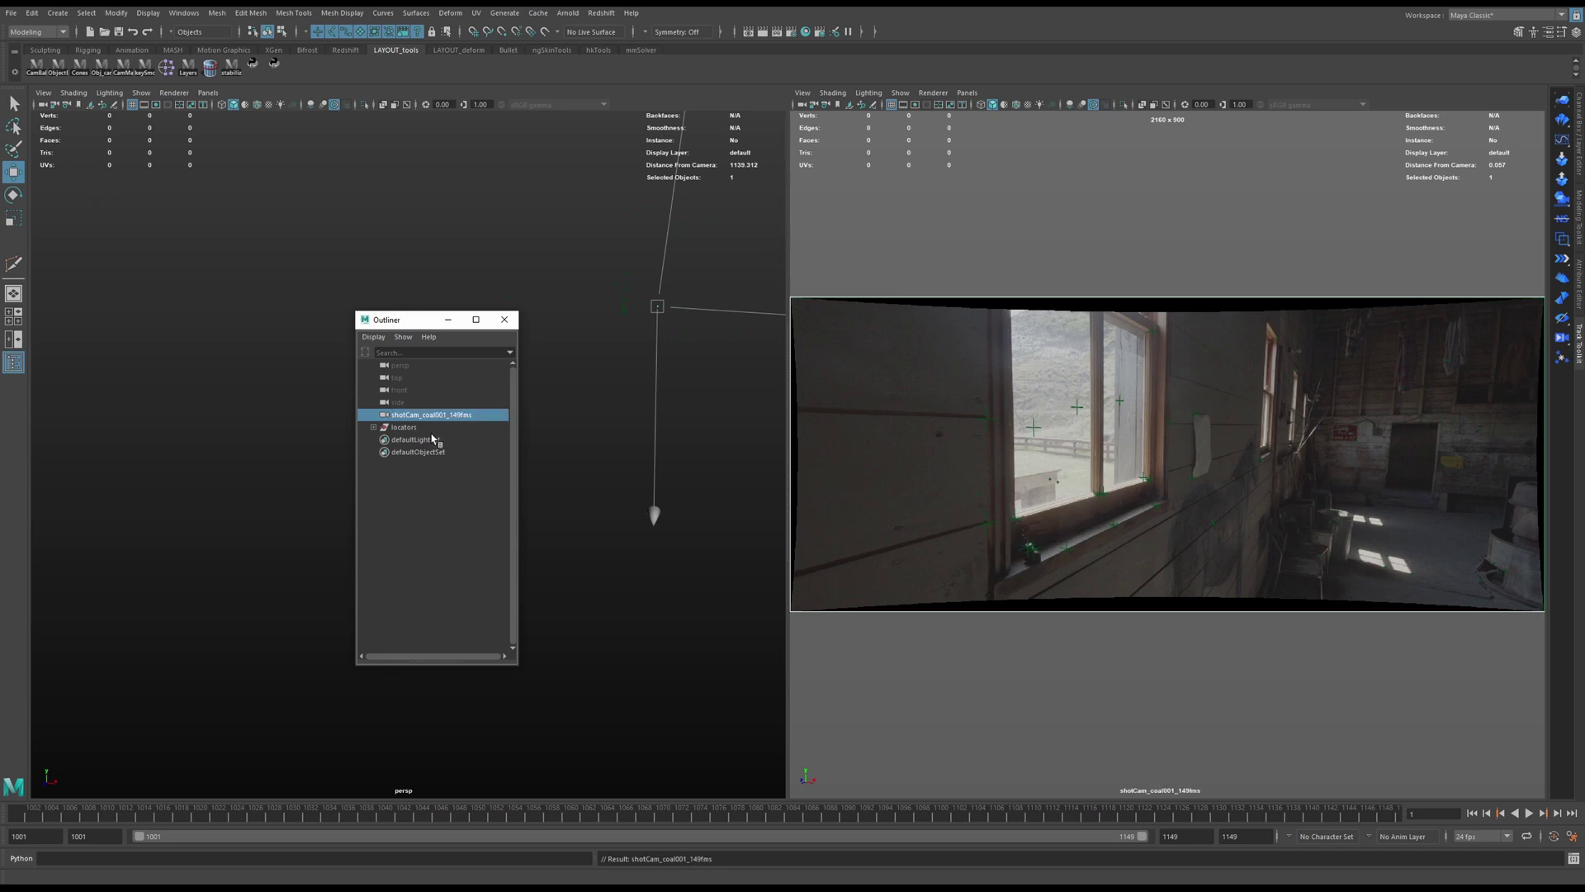
Create an empty group named setProxies and place it above the locators group in the Outliner.
{"action": "left_click", "coordinate": [444, 511]}
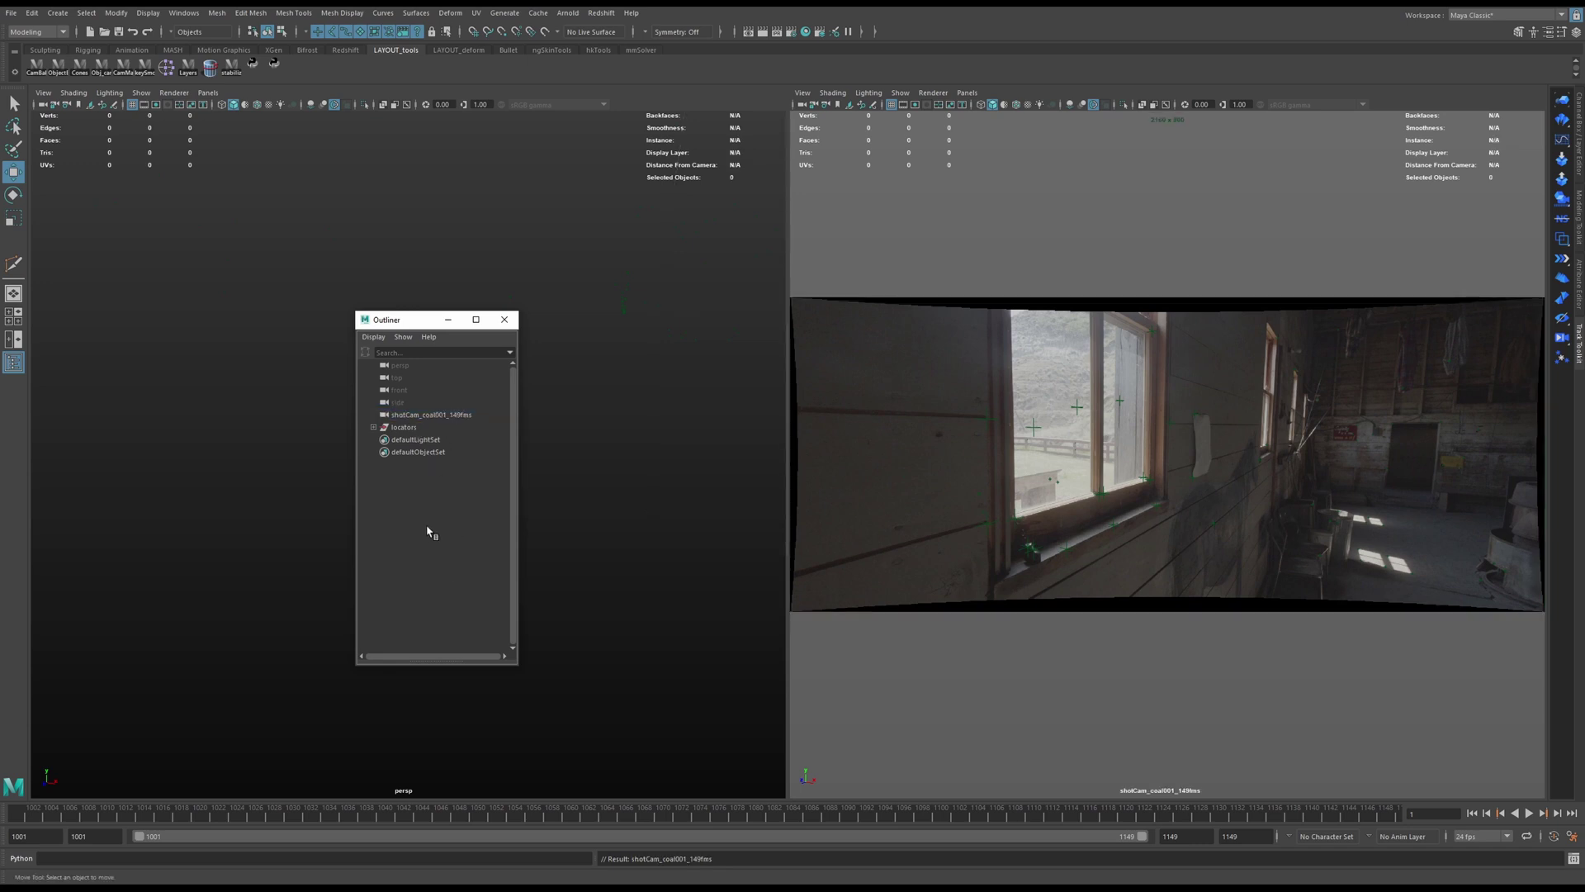
{"action": "key", "text": "ctrl+g"}
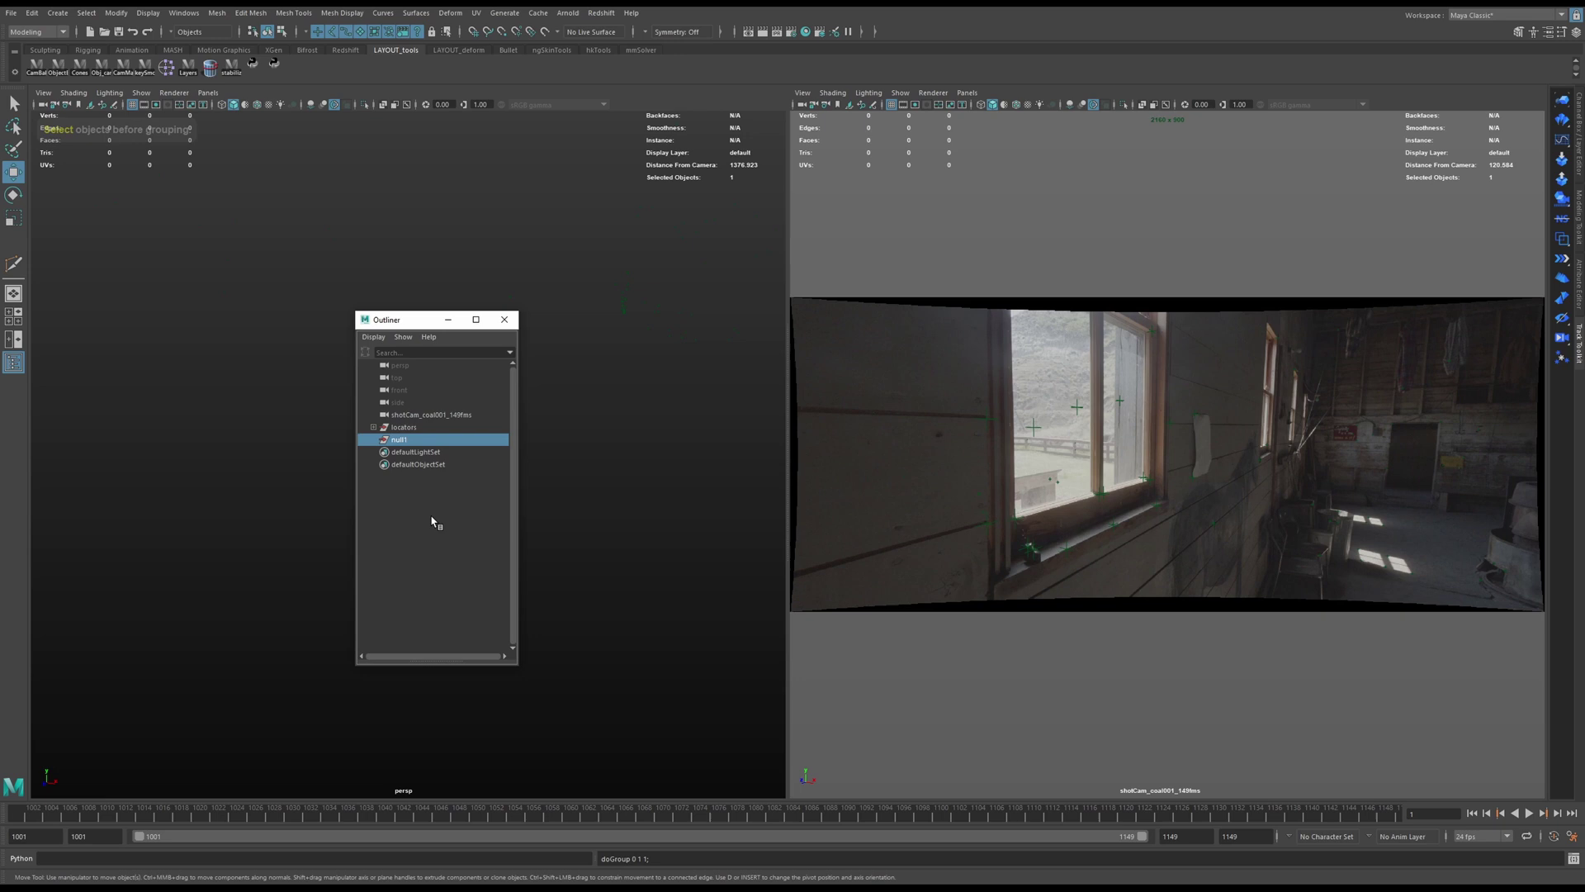
{"action": "double_click", "coordinate": [401, 440]}
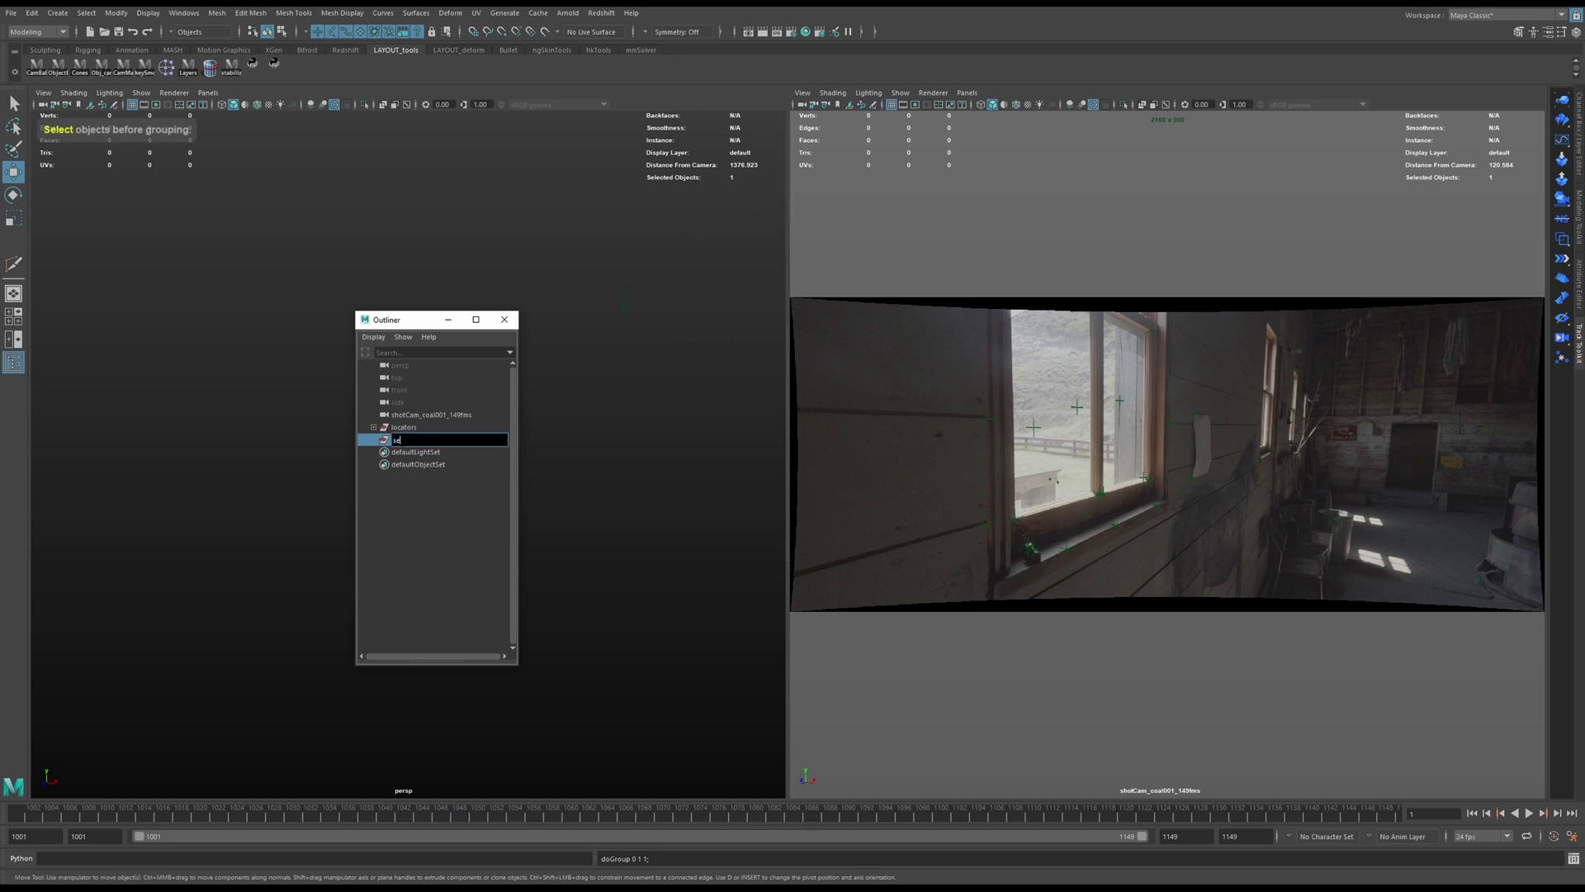
{"action": "type", "text": "setGroxies"}
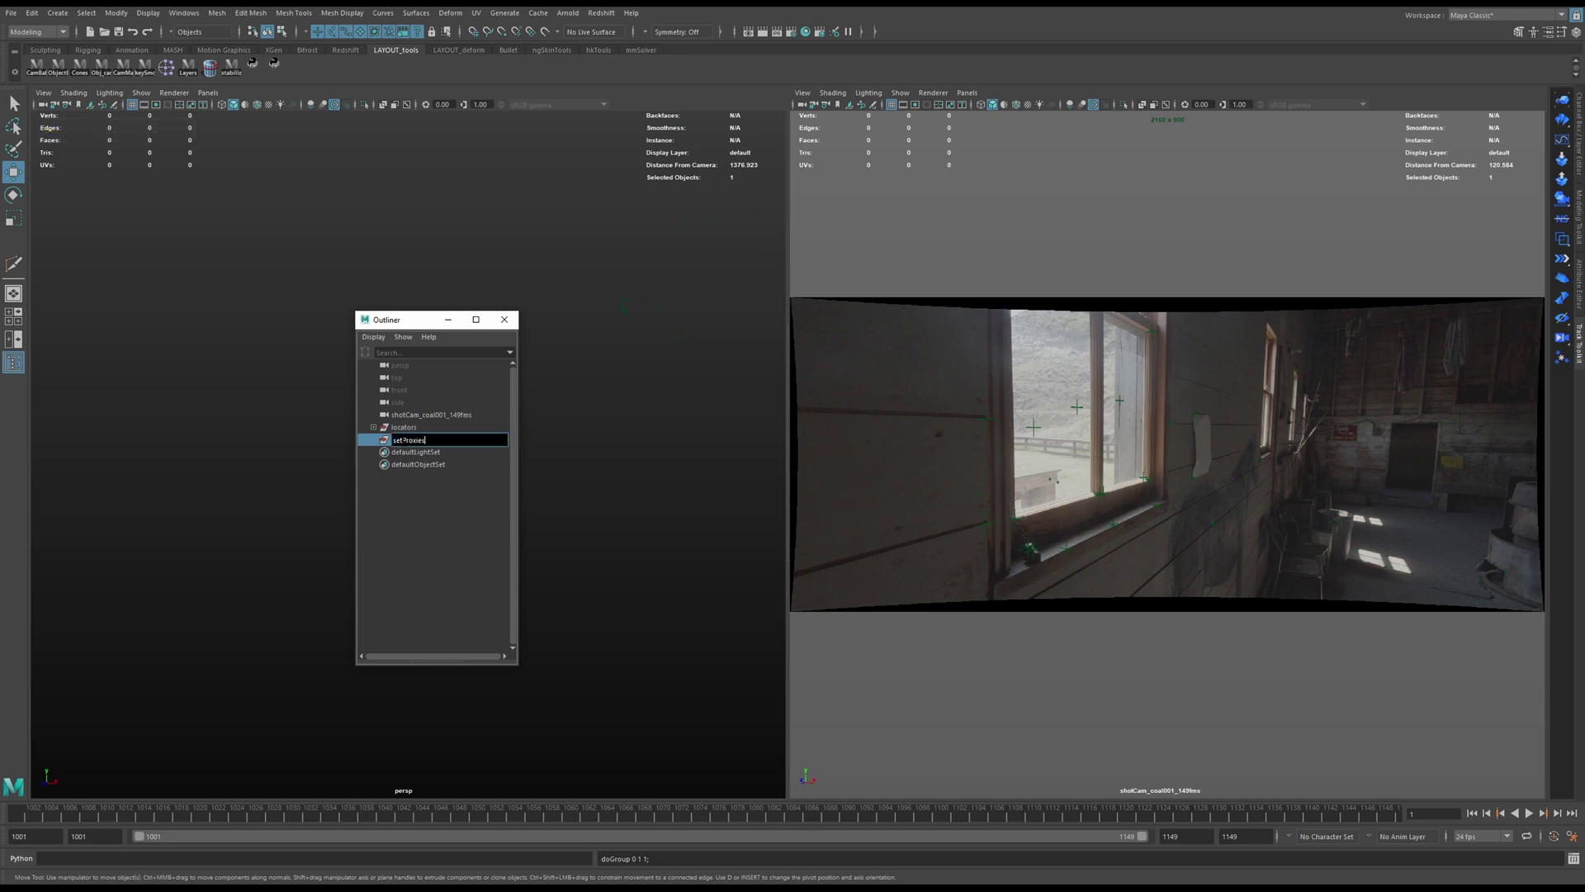
{"action": "key", "text": "Return"}
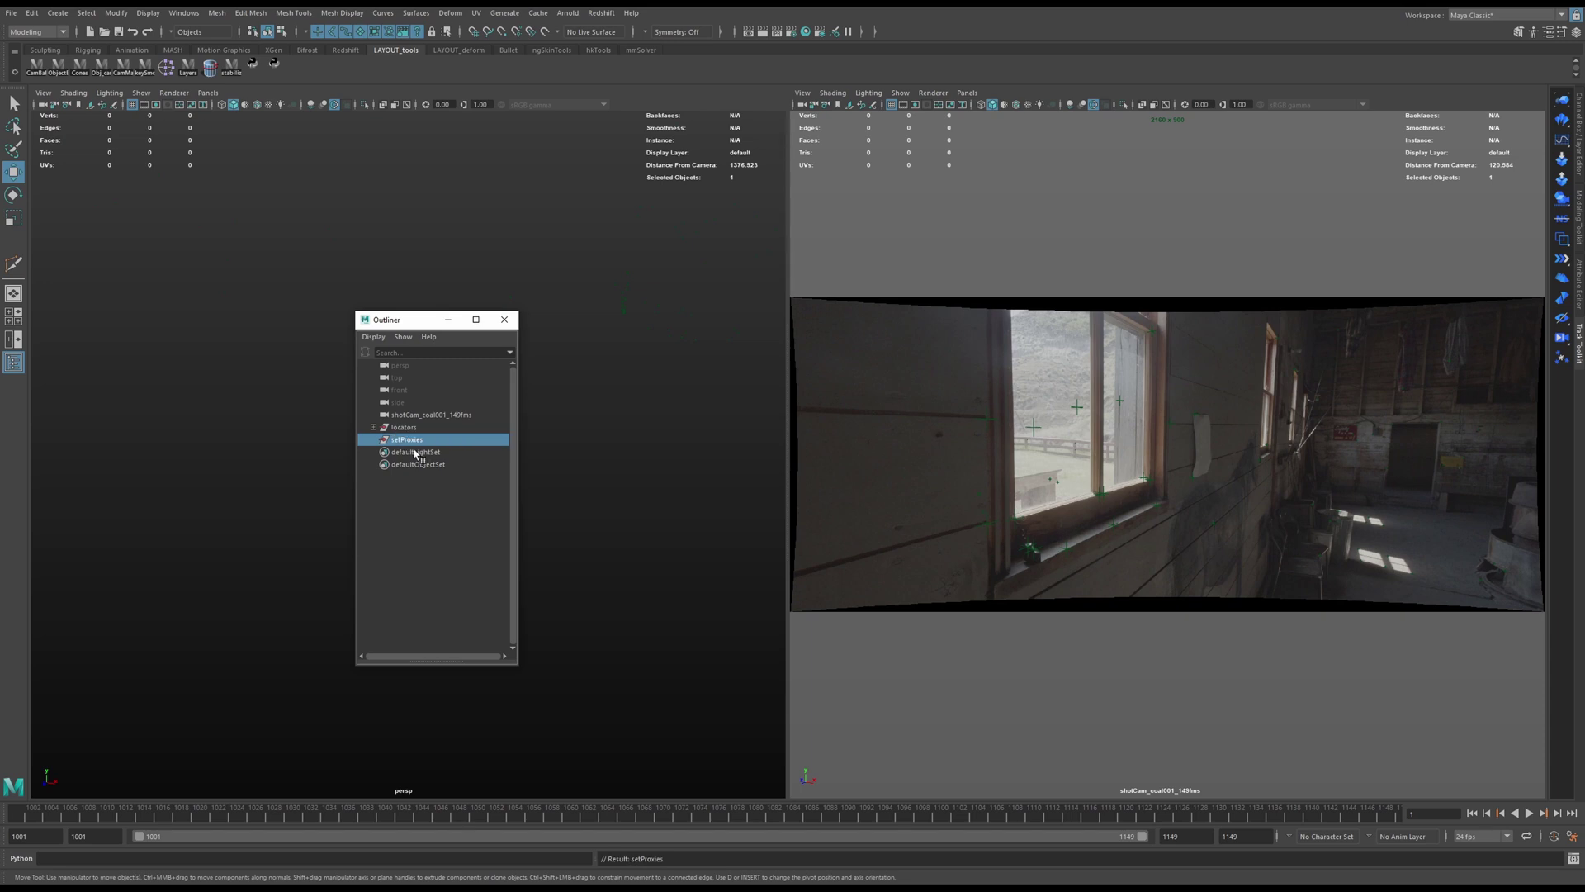
{"action": "left_click_drag", "start_coordinate": [413, 444], "coordinate": [417, 422]}
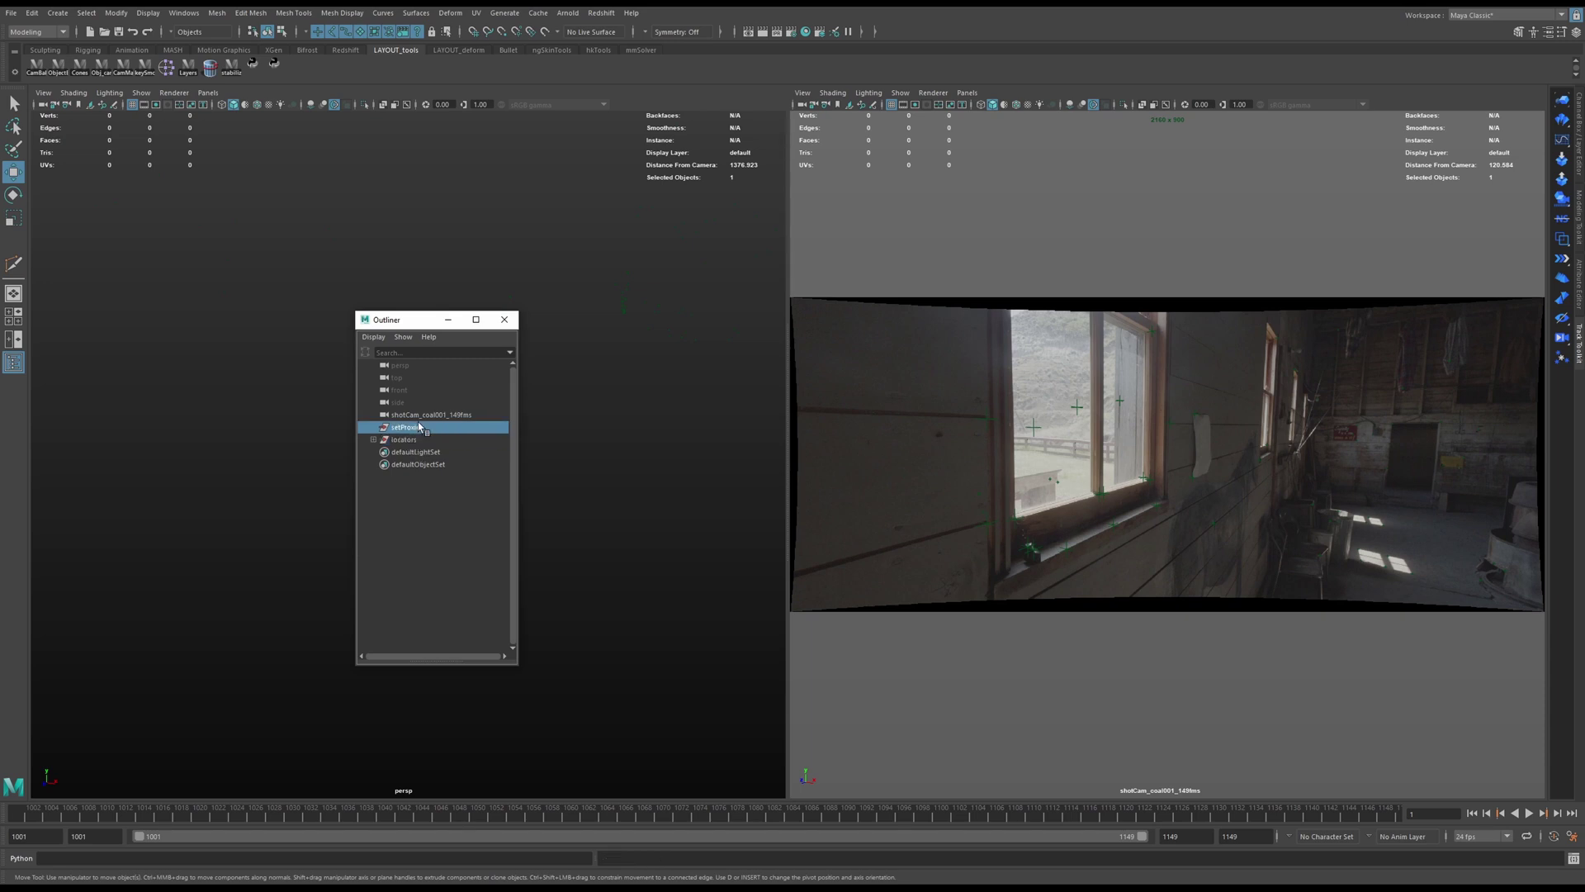
Review the renamed shot camera and the setProxies group by selecting each one.
{"action": "left_click", "coordinate": [417, 415]}
{"action": "left_click", "coordinate": [417, 493]}
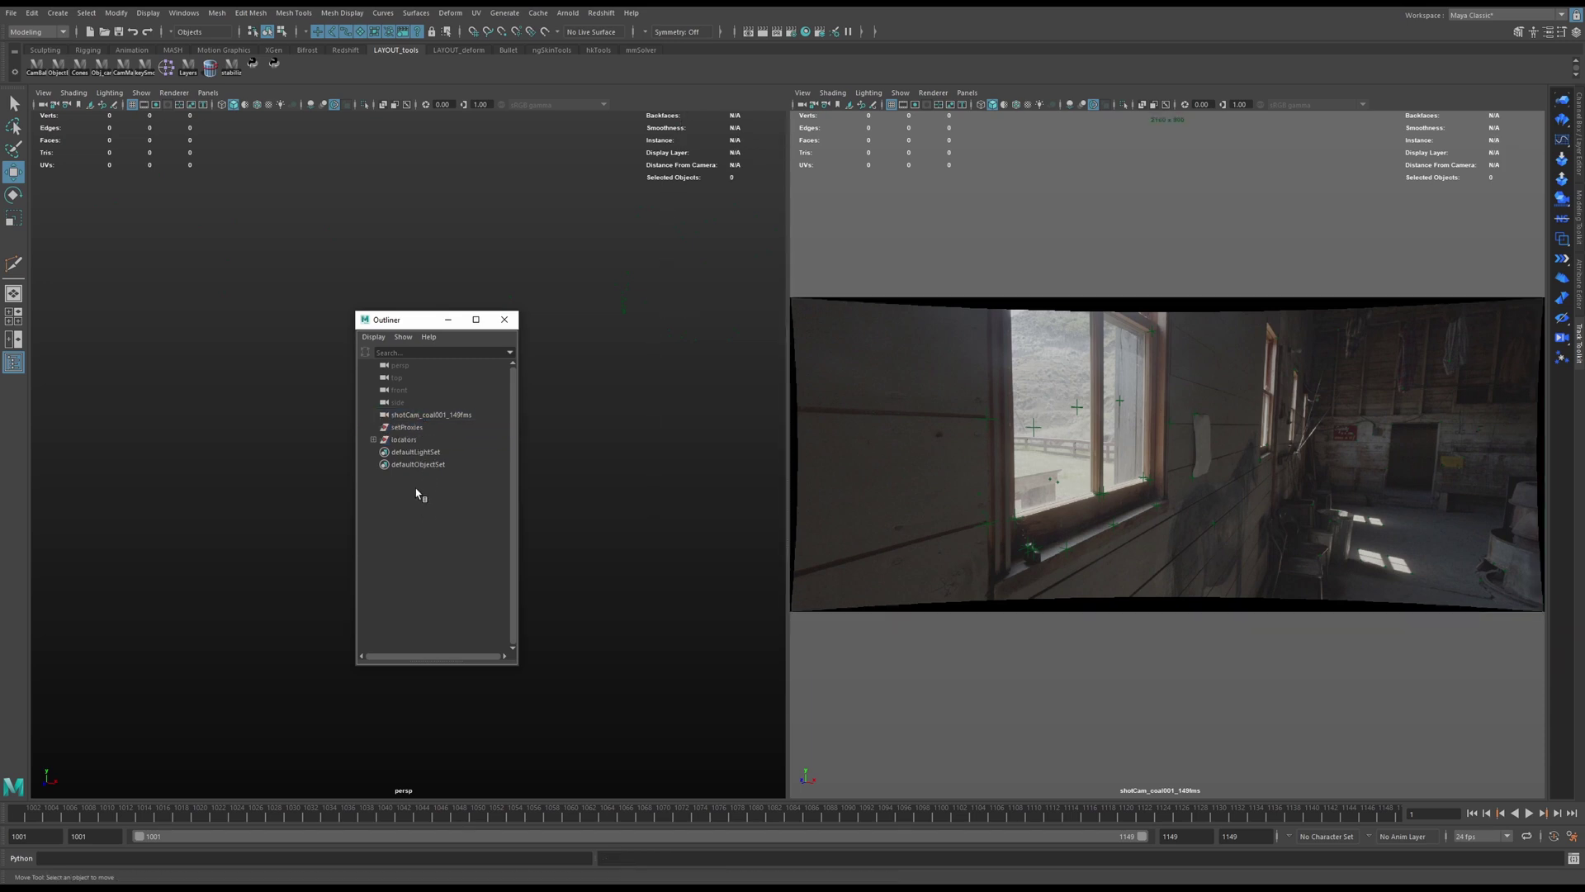
{"action": "left_click", "coordinate": [417, 415]}
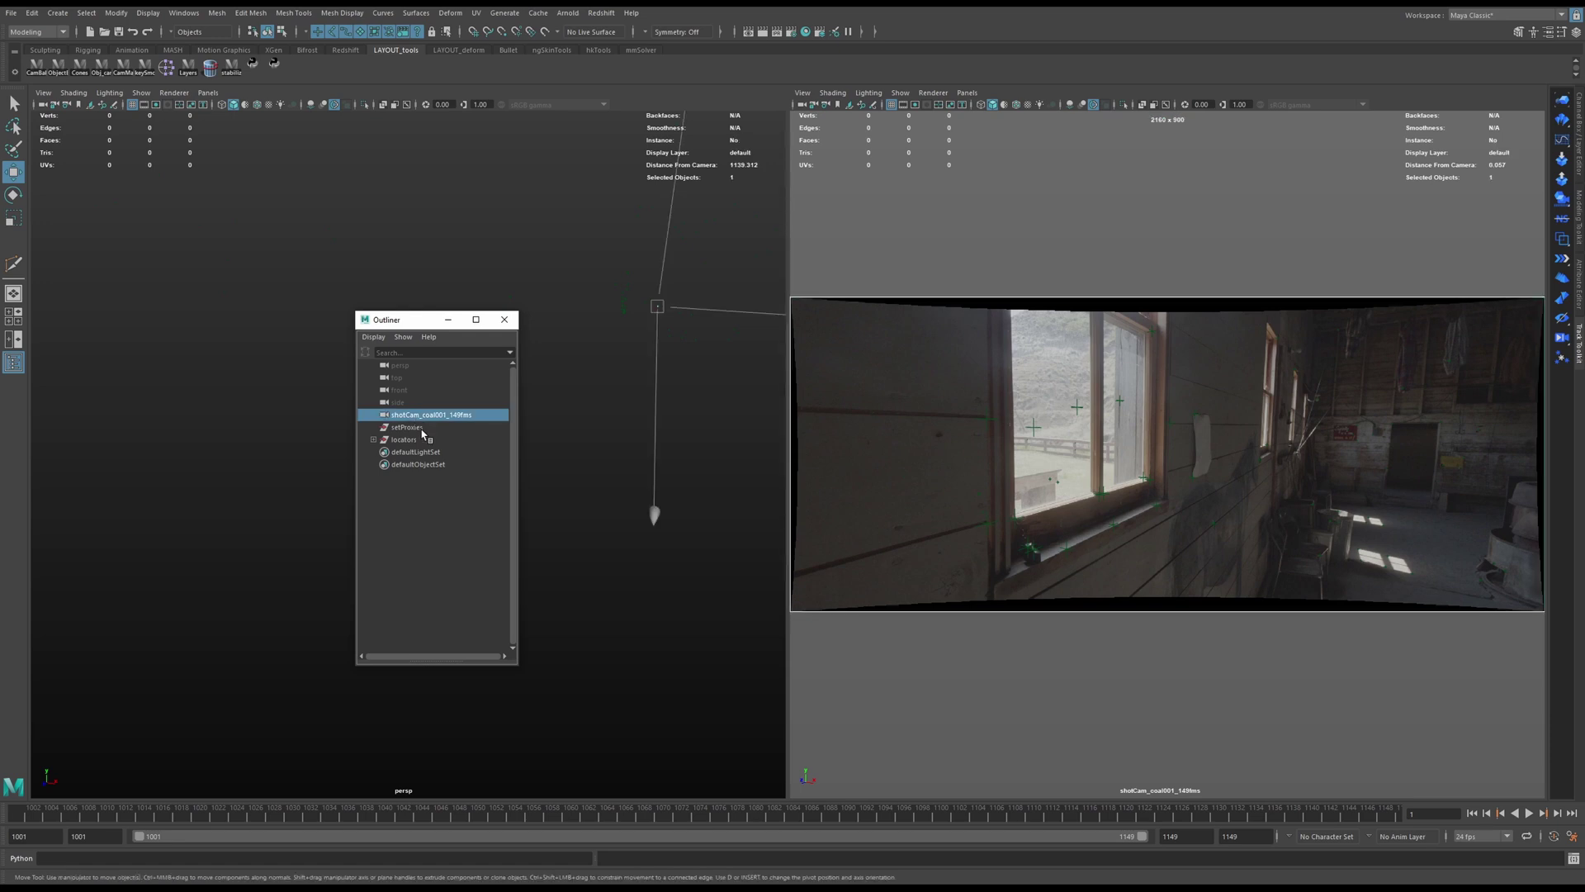
{"action": "left_click", "coordinate": [692, 457]}
{"action": "left_click", "coordinate": [426, 429]}
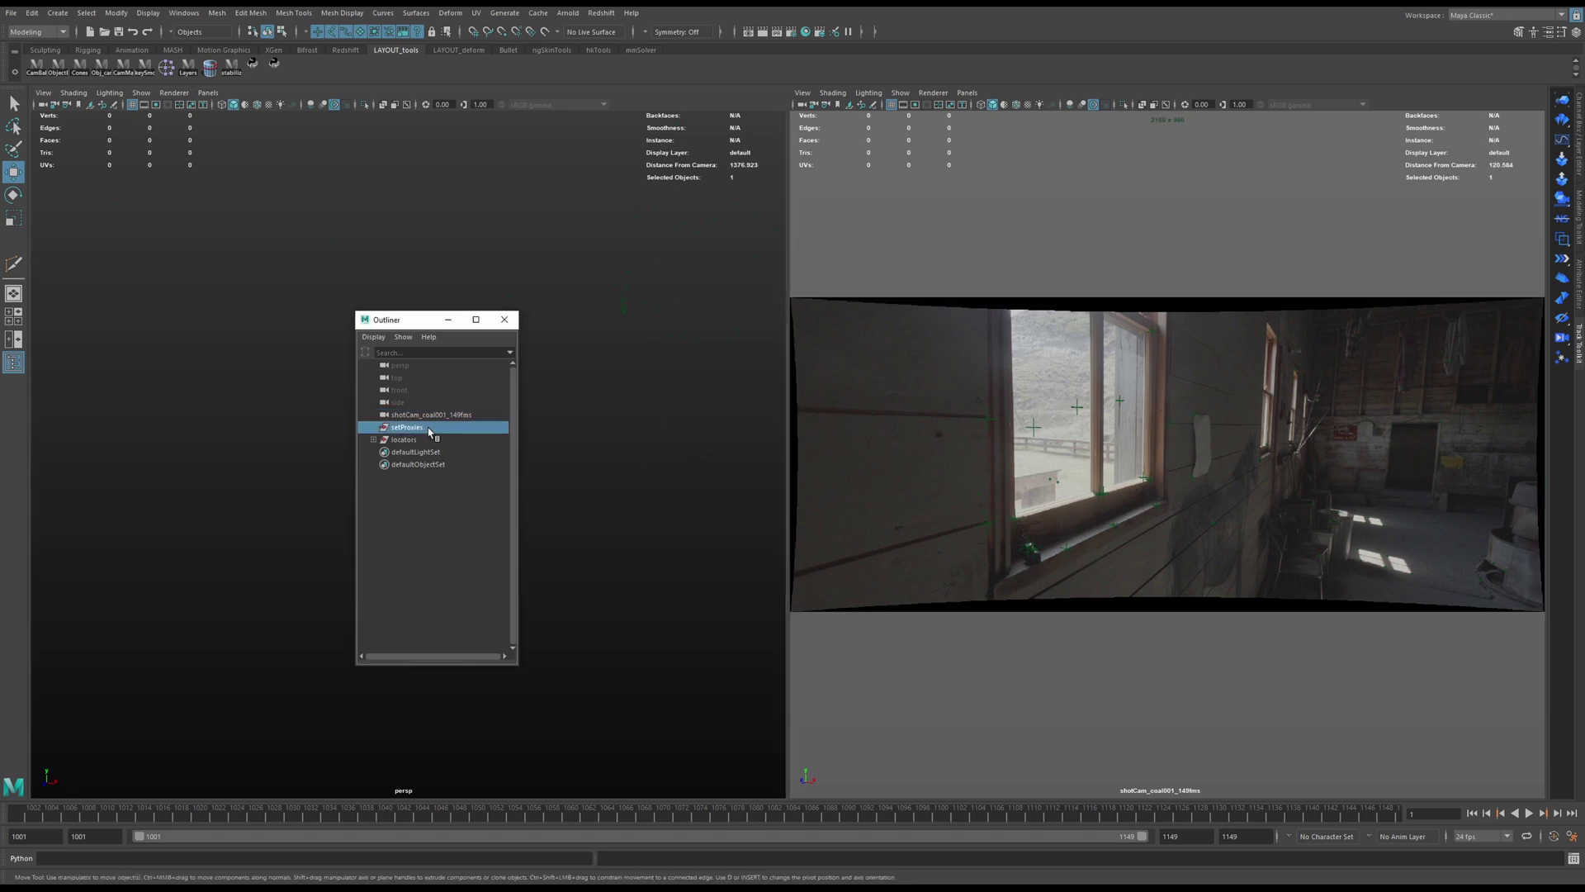
Review the locators group by selecting it, clear the selection, and move the Outliner aside.
{"action": "left_click", "coordinate": [434, 439]}
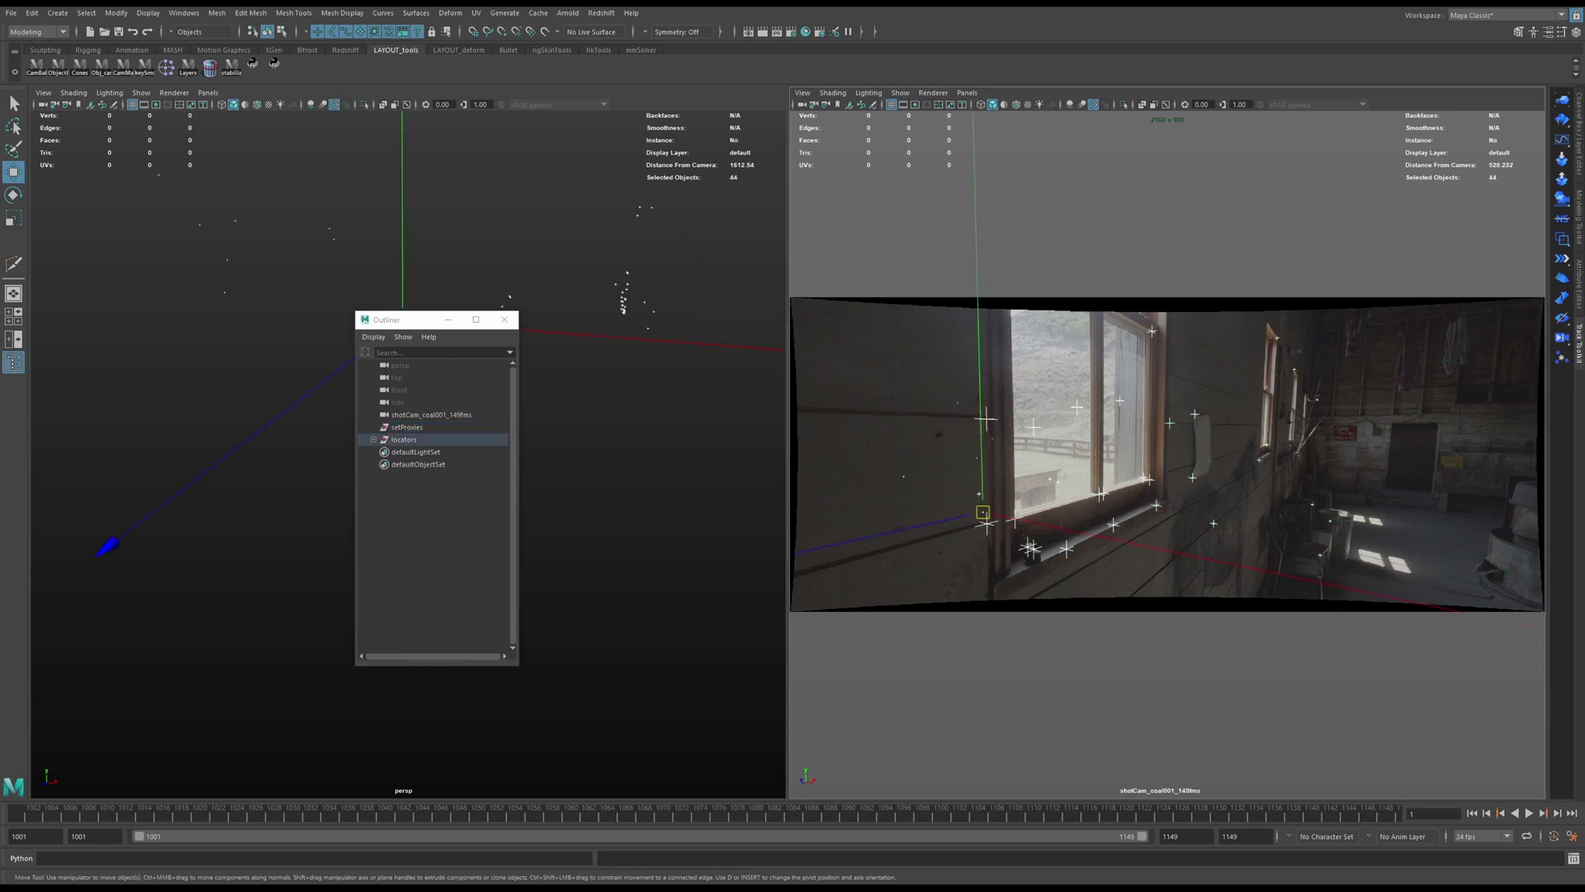
{"action": "left_click", "coordinate": [122, 407]}
{"action": "left_click_drag", "start_coordinate": [419, 326], "coordinate": [268, 392]}
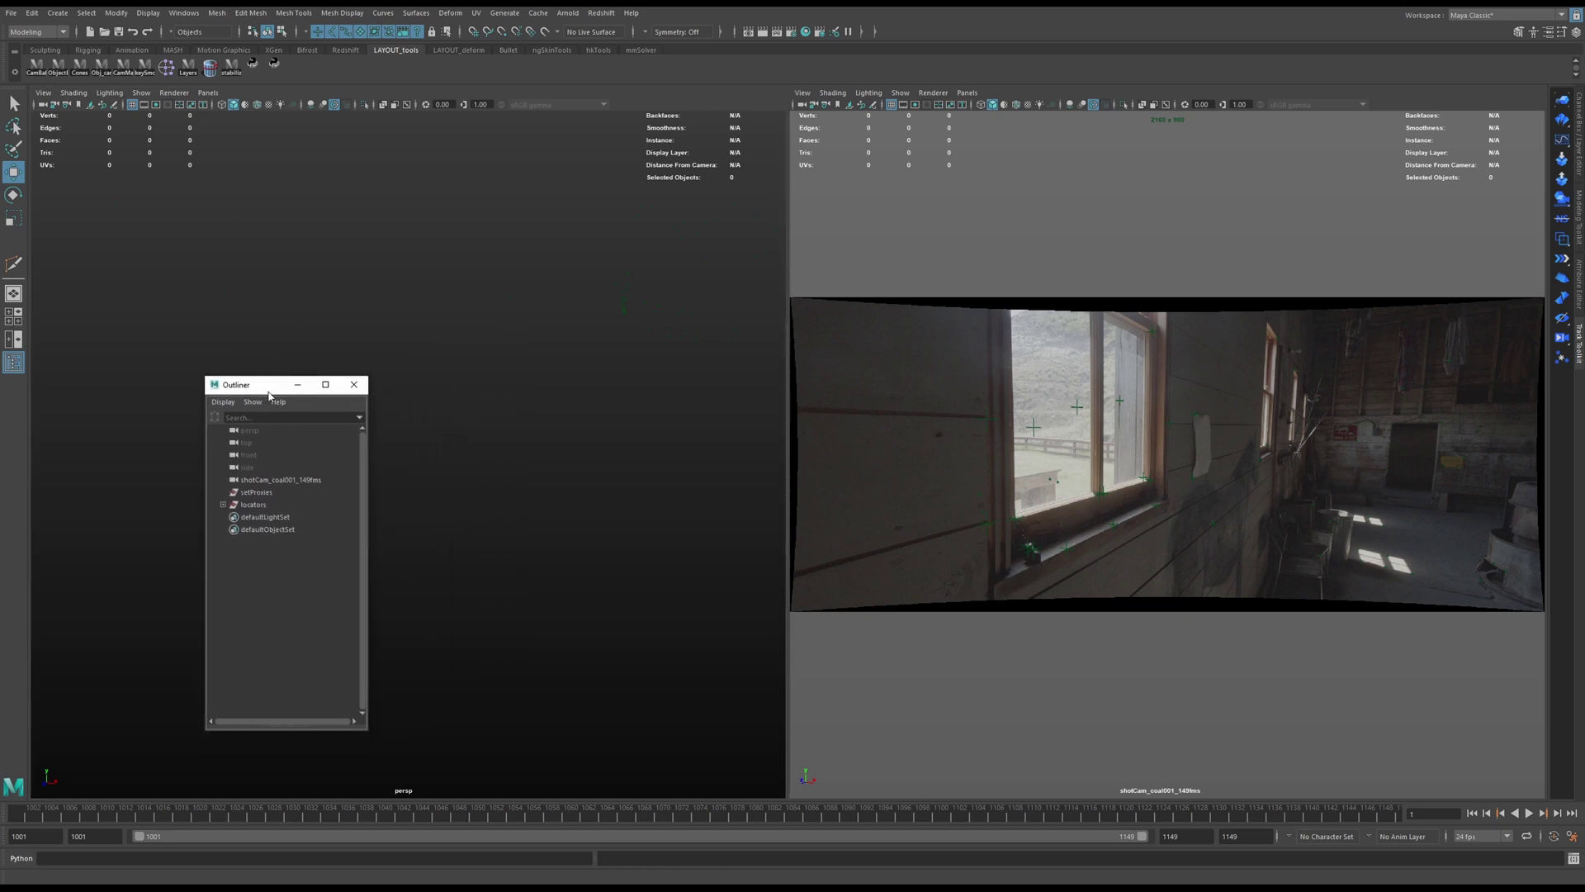
Select the setProxies group and show the Channel Box together with the display layer editor.
{"action": "left_click", "coordinate": [273, 495]}
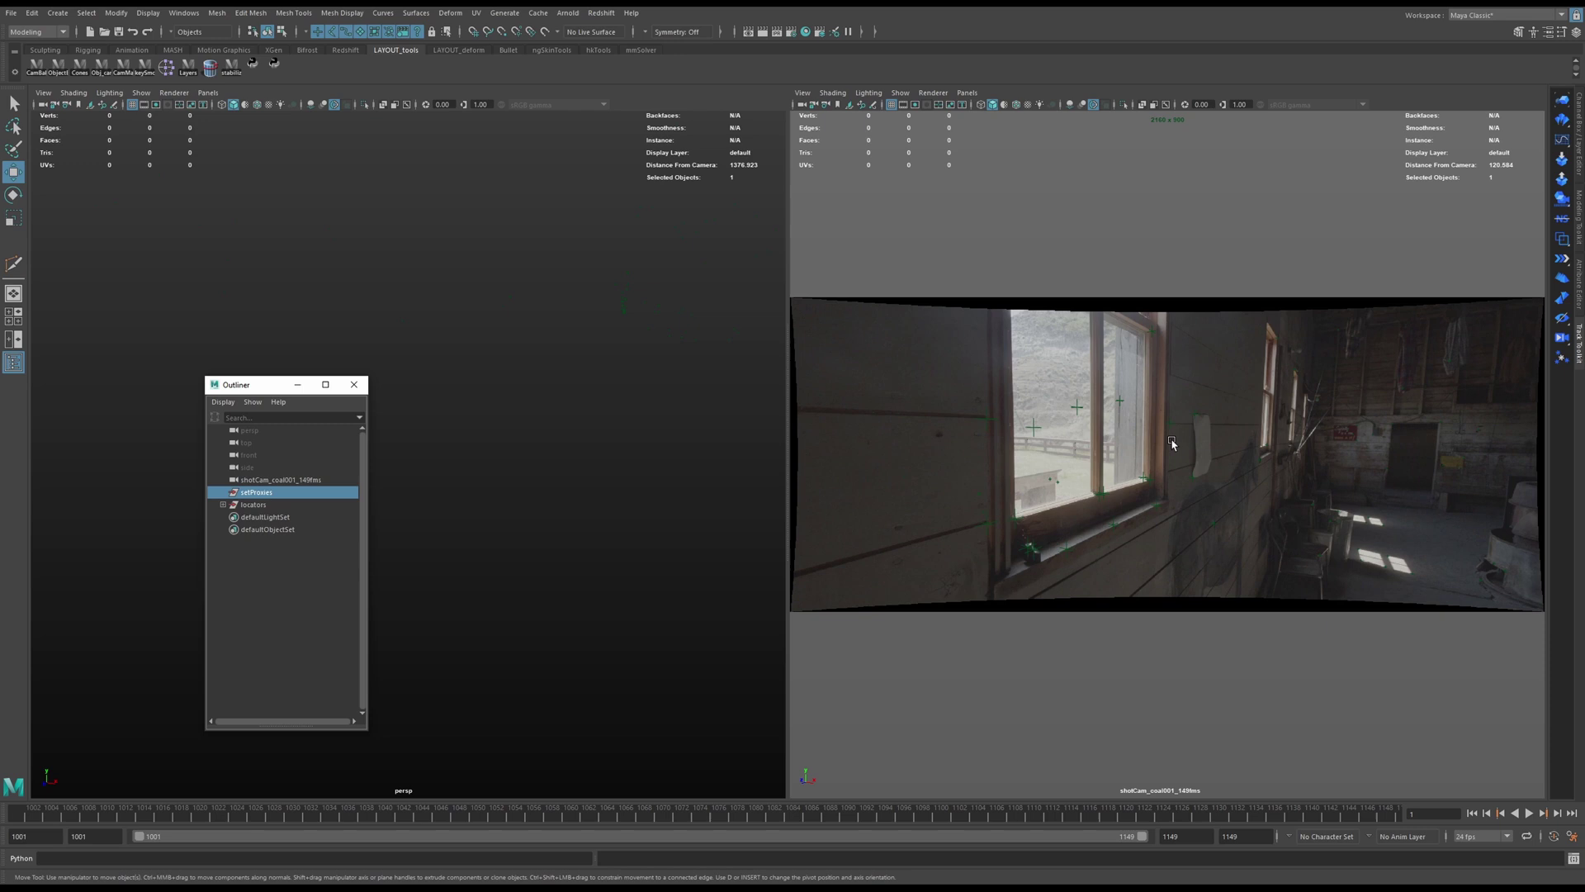
{"action": "key", "text": "ctrl+a"}
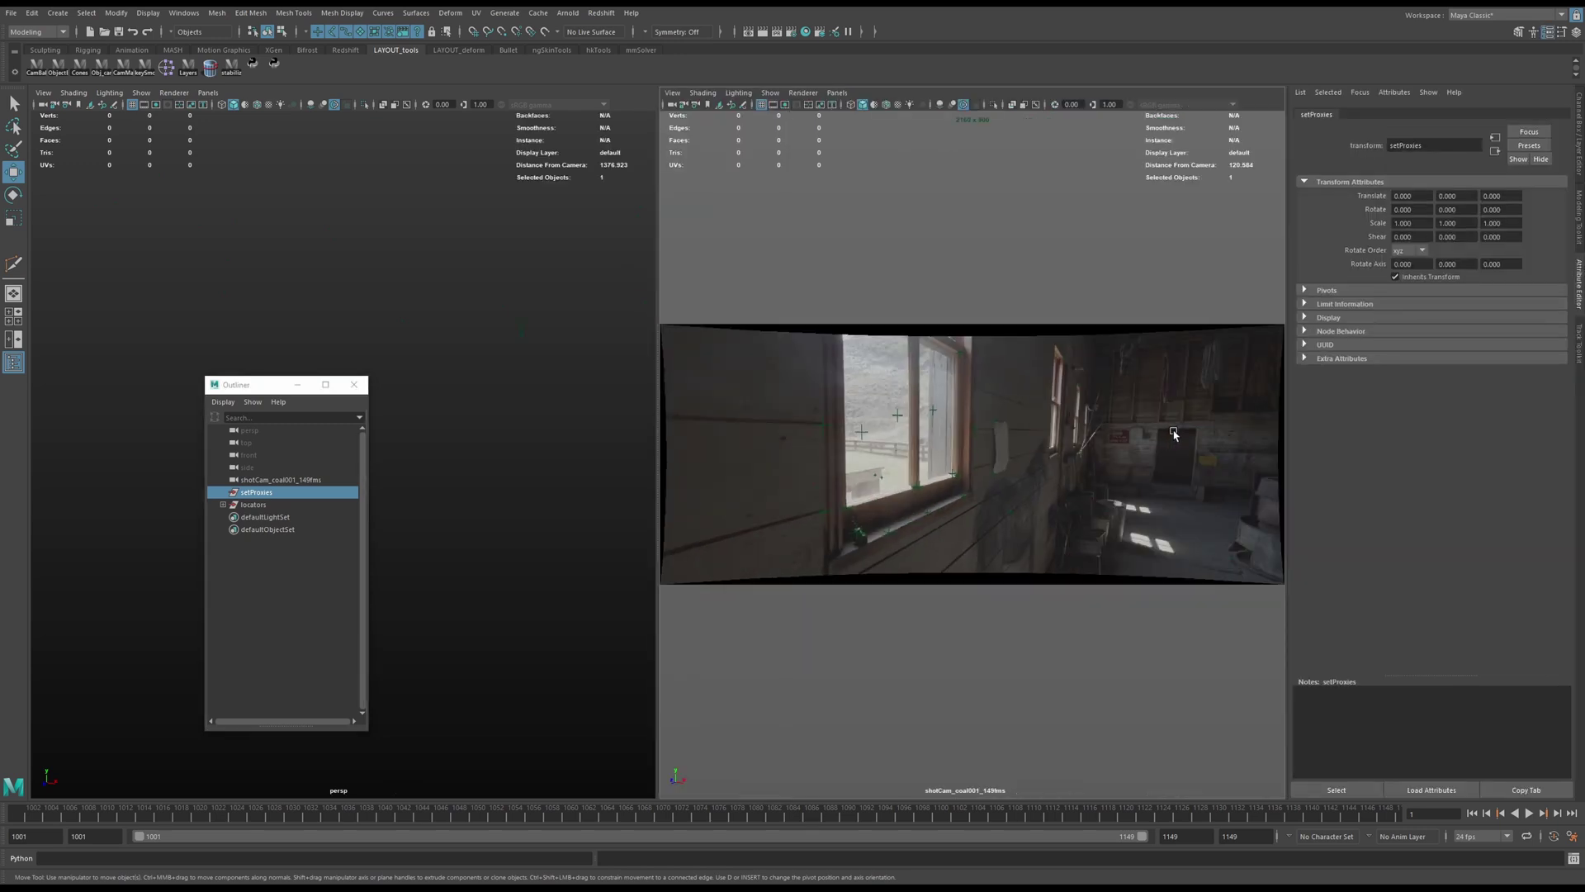
{"action": "key", "text": "ctrl+a"}
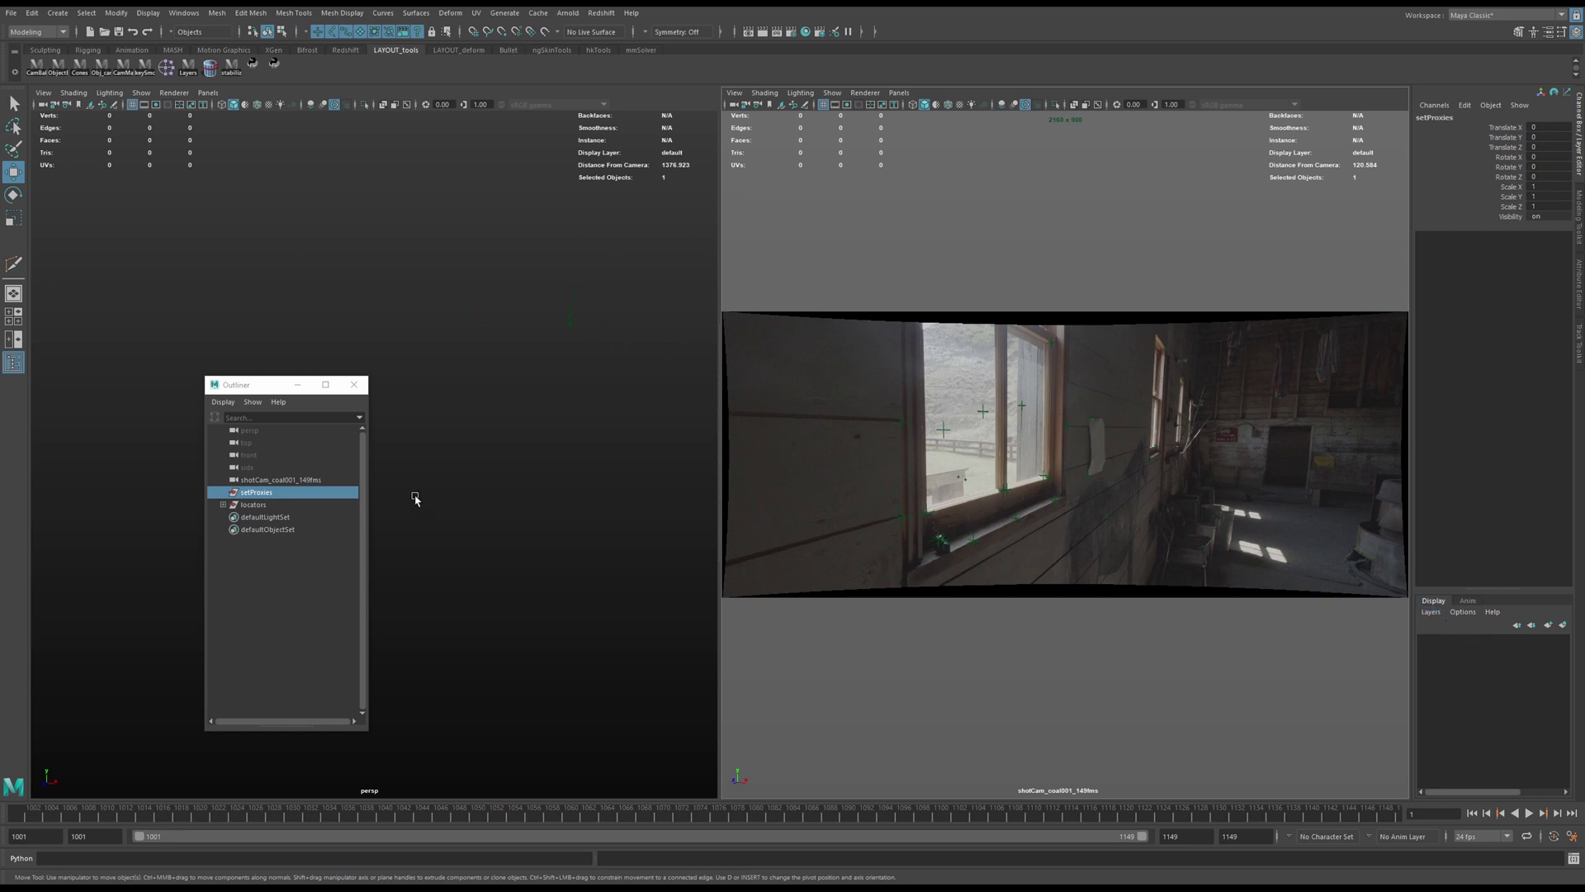
Create a red display layer named shotCam containing the shotCam_coal001_149frms camera.
{"action": "left_click", "coordinate": [290, 482]}
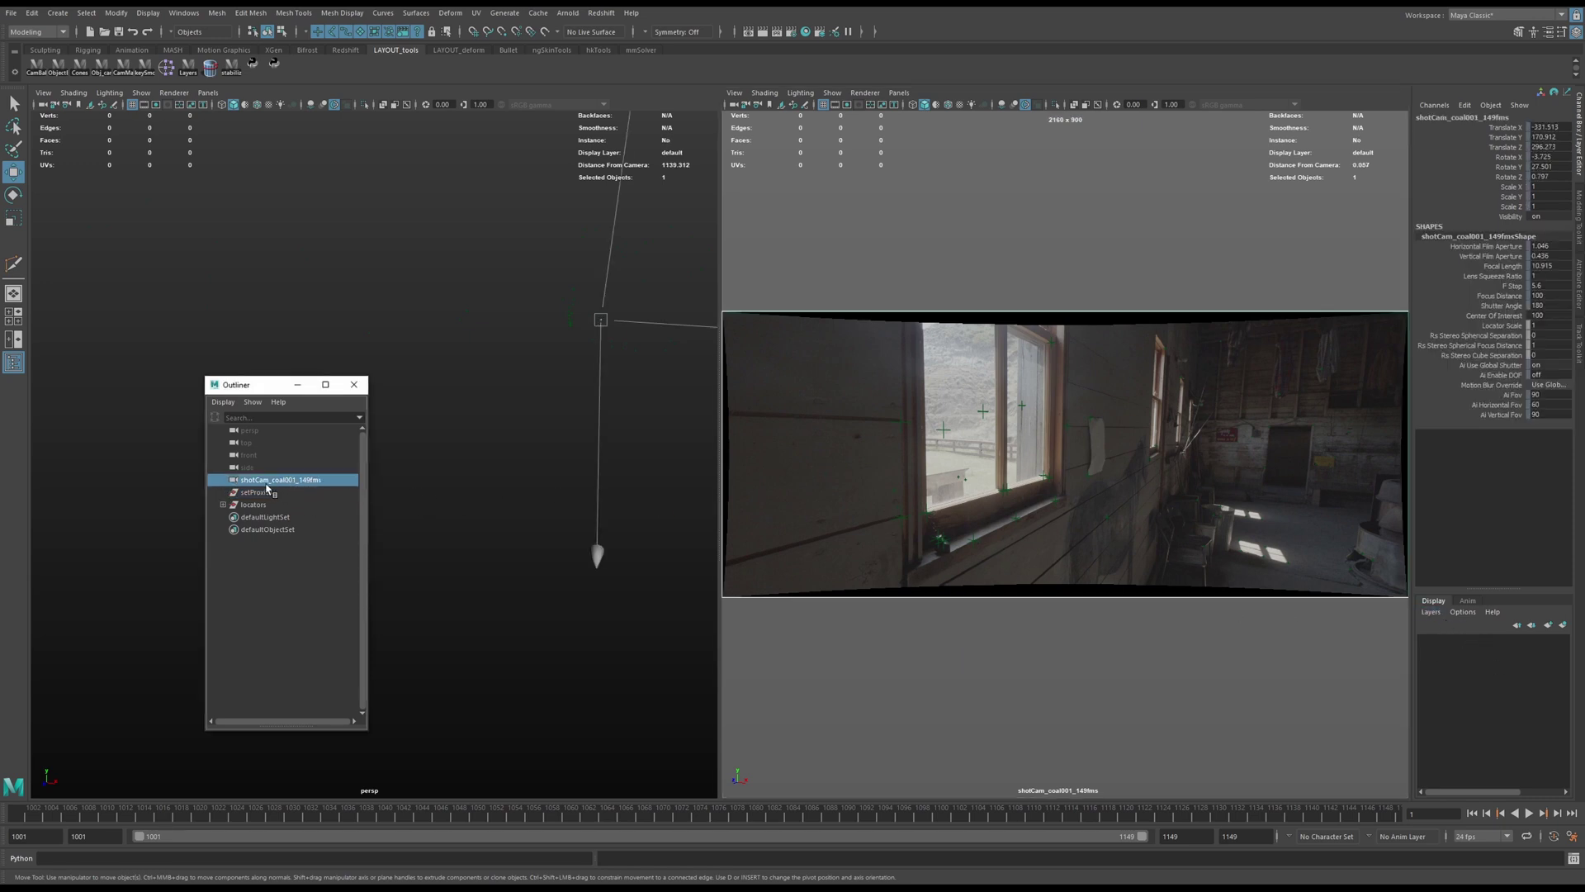
{"action": "left_click", "coordinate": [1558, 626]}
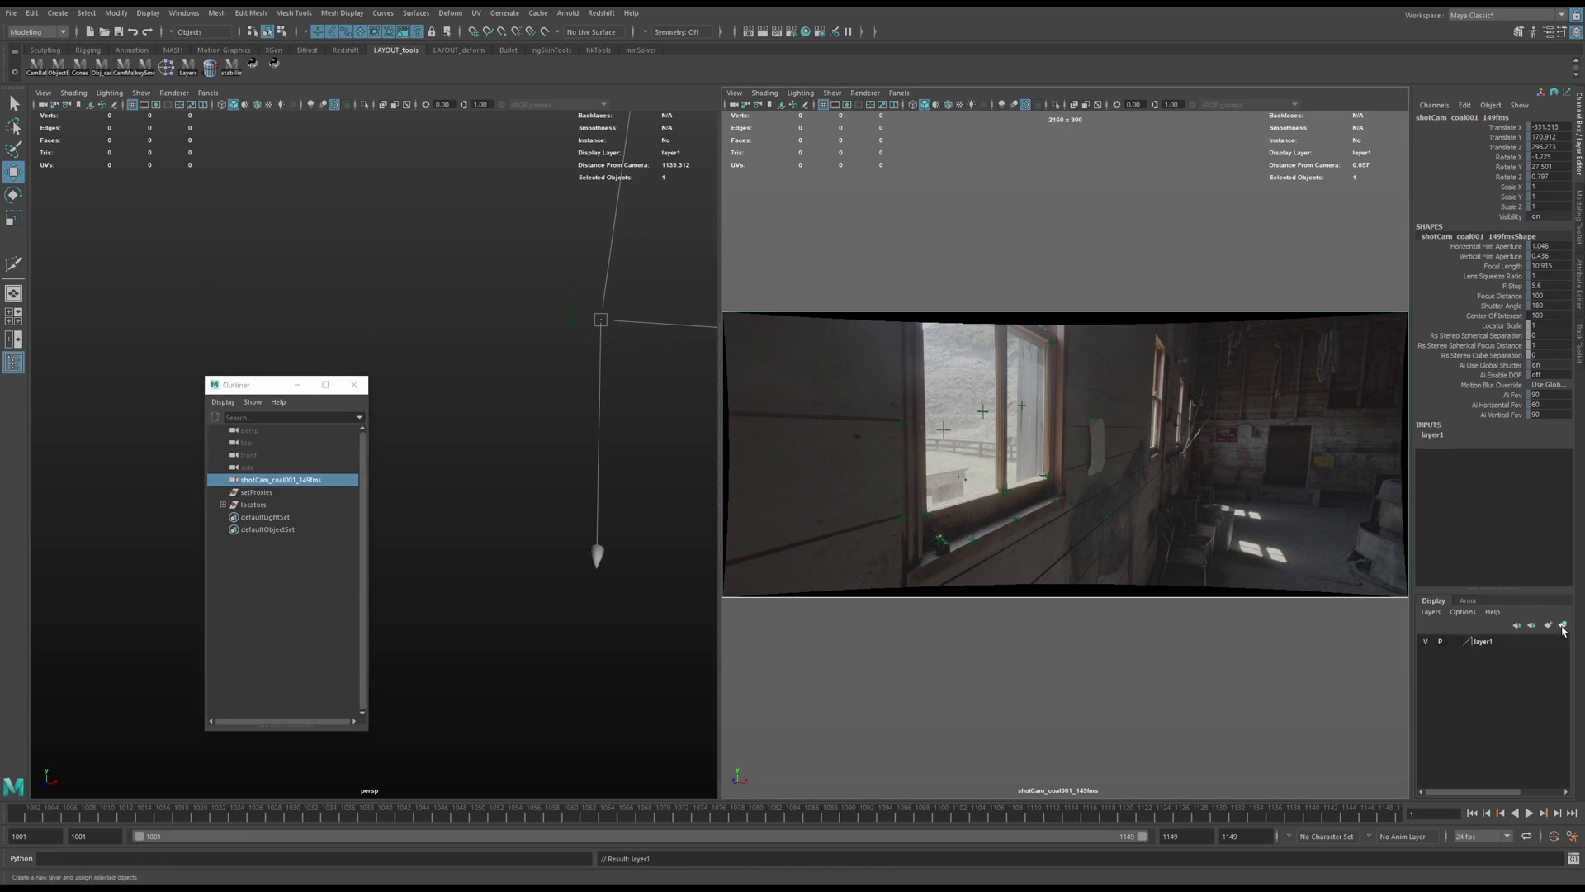
{"action": "double_click", "coordinate": [1478, 642]}
{"action": "left_click", "coordinate": [1101, 288]}
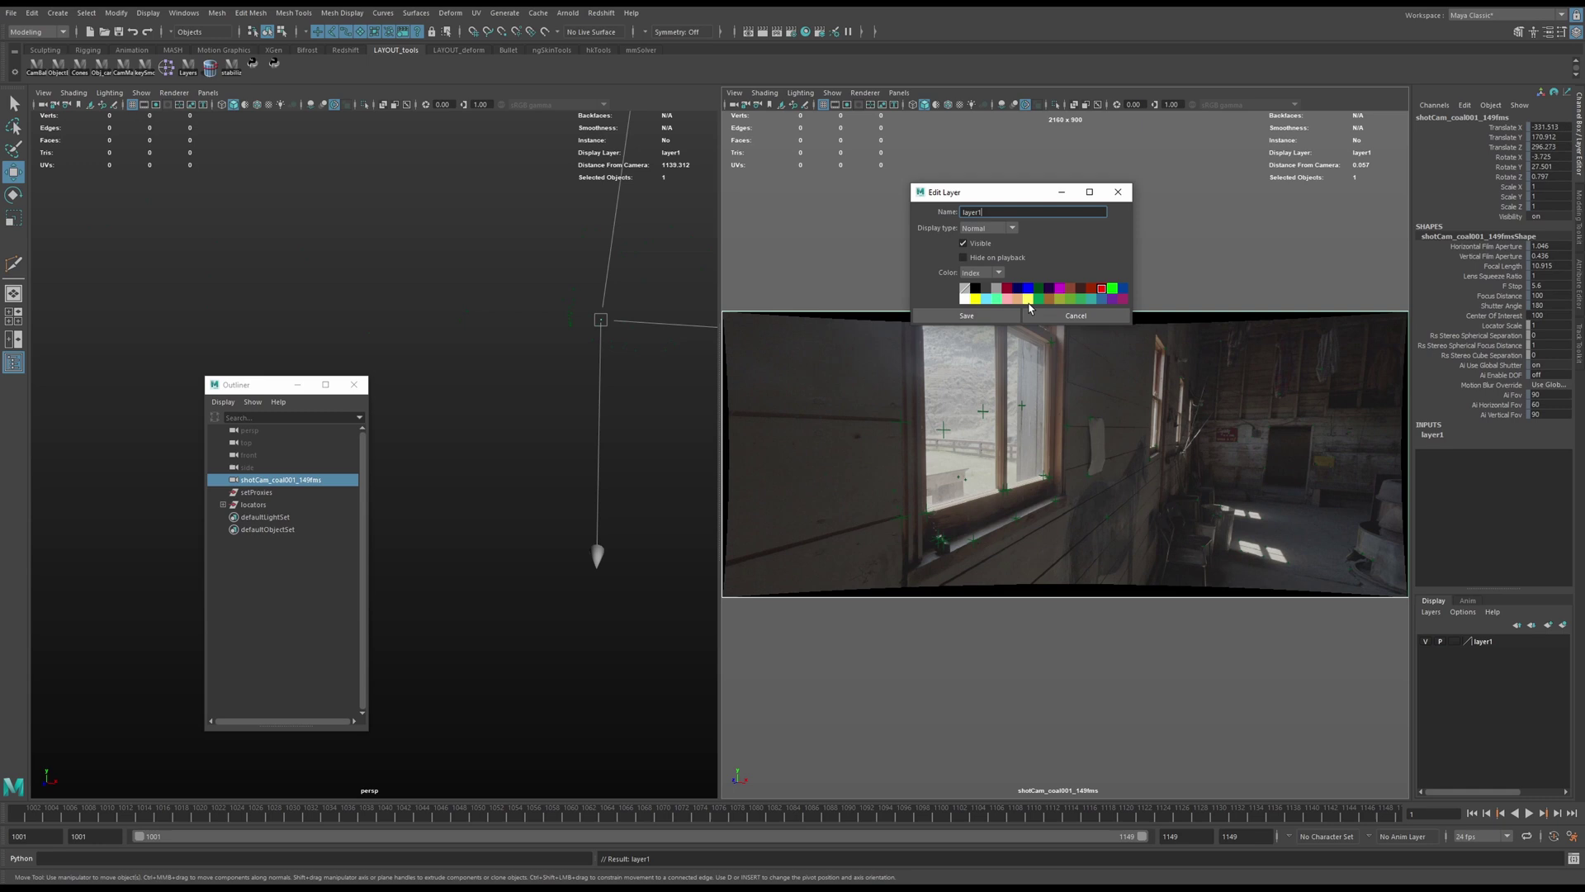
{"action": "left_click", "coordinate": [1012, 316]}
{"action": "double_click", "coordinate": [1469, 641]}
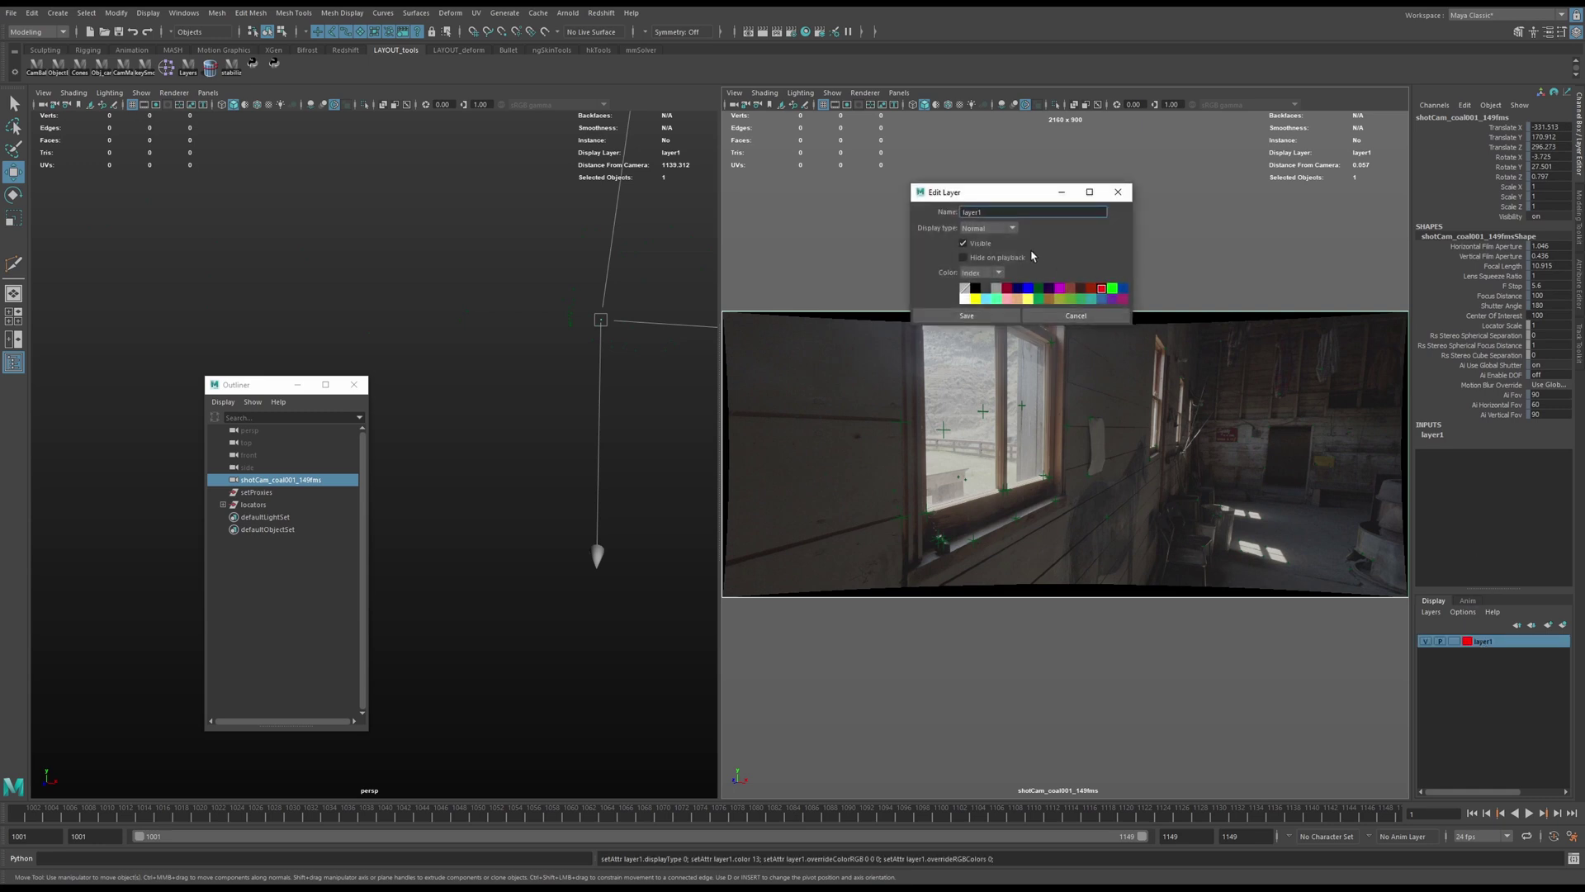
{"action": "type", "text": "shotCam"}
{"action": "left_click", "coordinate": [965, 315]}
Examine the red shot camera in the perspective view and toggle the shotCam layer's visibility off and on.
{"action": "left_click", "coordinate": [818, 517]}
{"action": "right_click_drag", "start_coordinate": [670, 469], "coordinate": [516, 407], "text": "alt"}
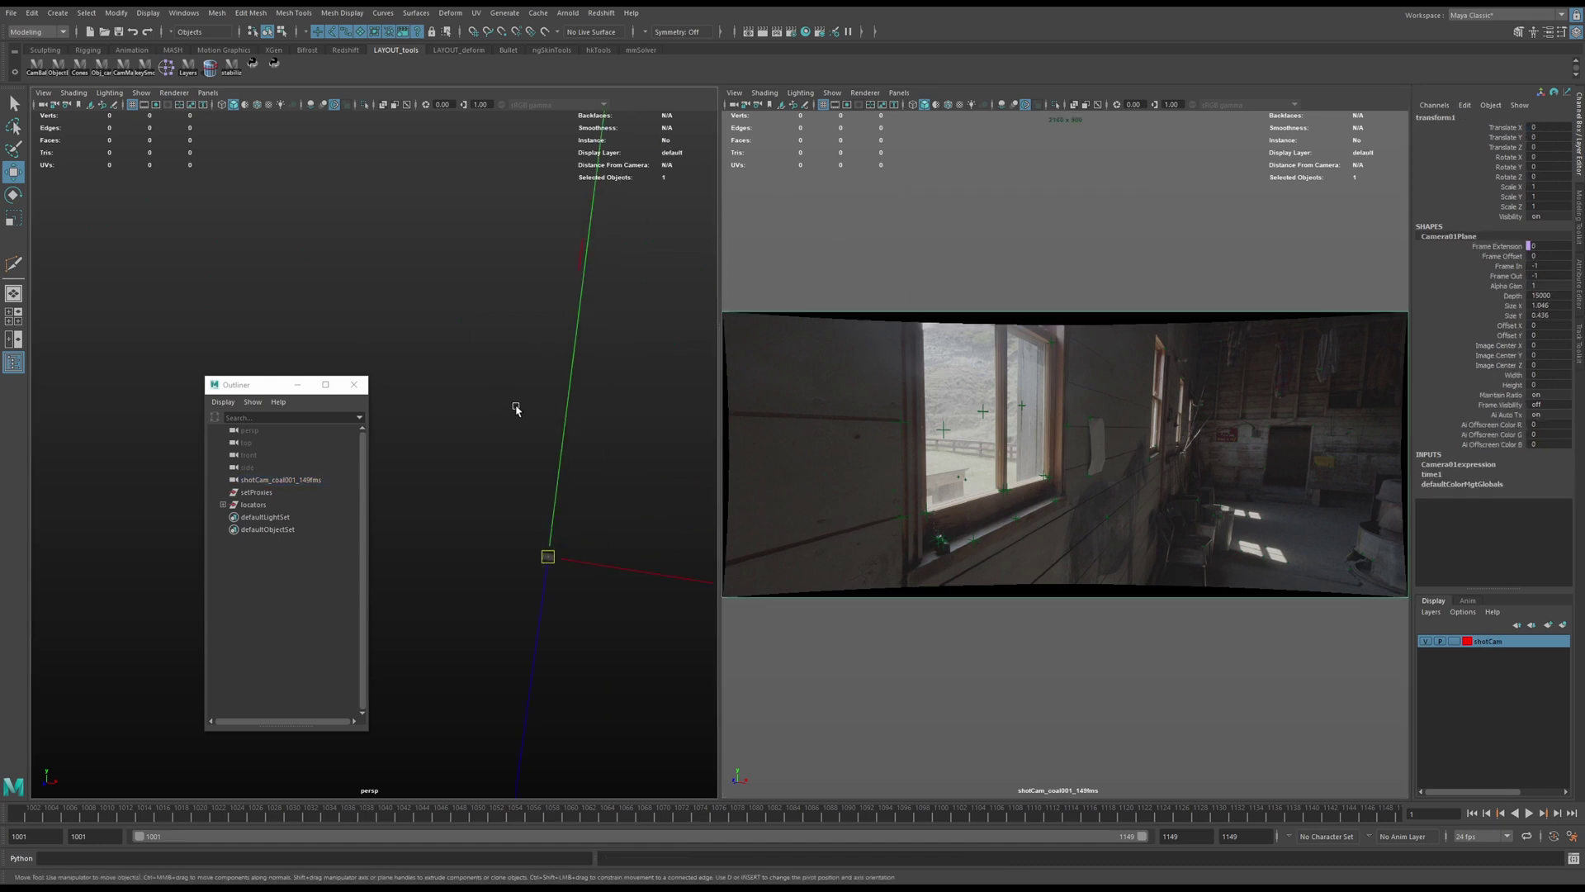
{"action": "middle_click_drag", "start_coordinate": [517, 407], "coordinate": [592, 337], "text": "alt"}
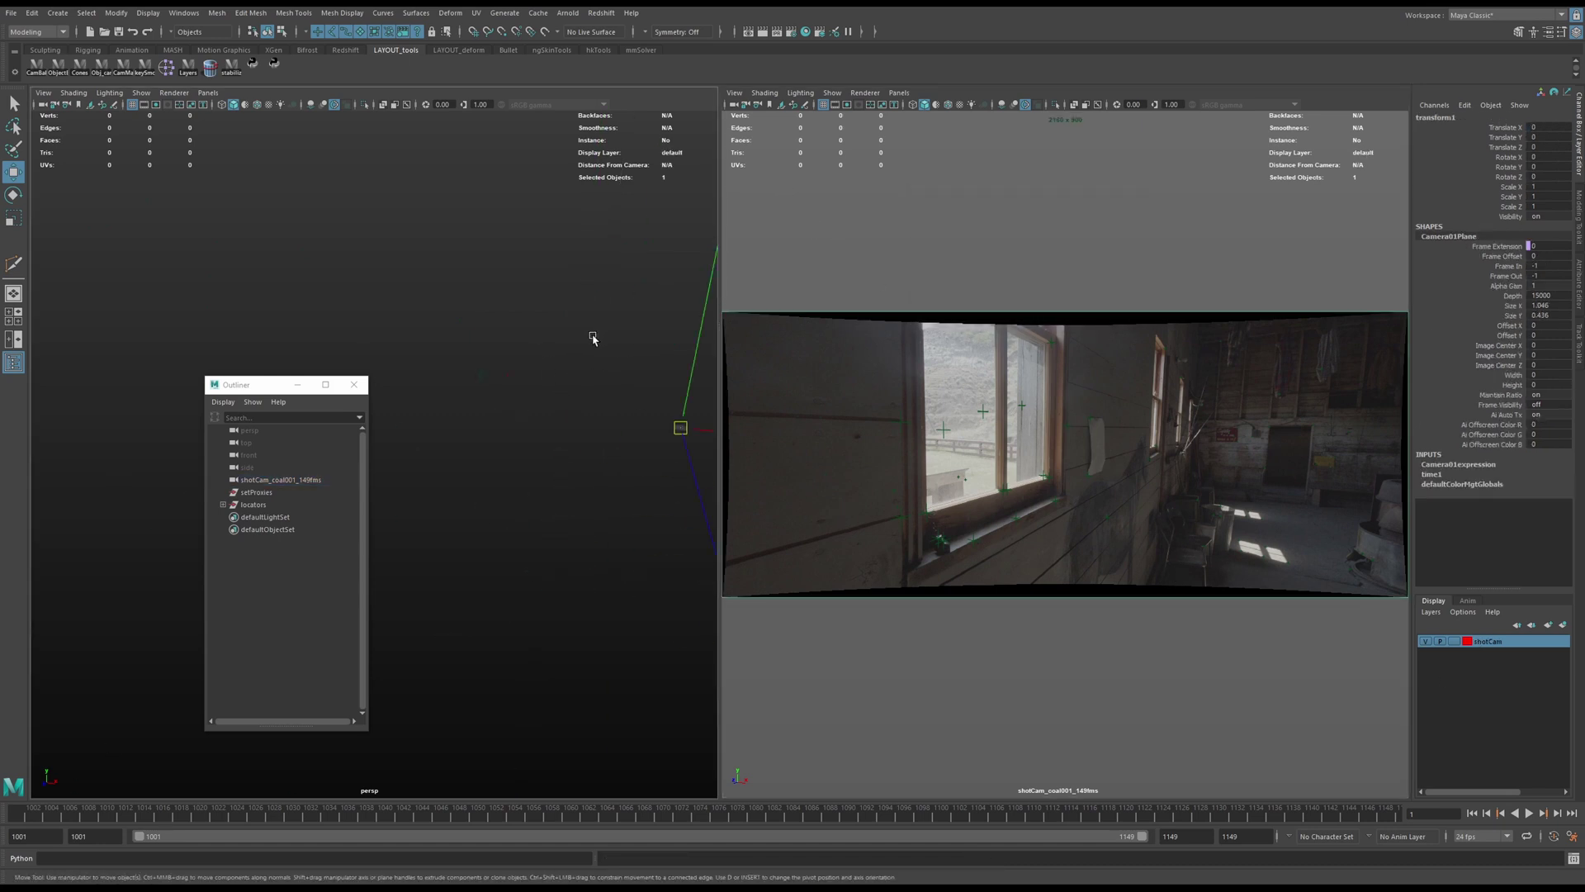
{"action": "left_click", "coordinate": [484, 370]}
{"action": "left_click_drag", "start_coordinate": [483, 369], "coordinate": [499, 384]}
{"action": "key", "text": "ctrl+z"}
{"action": "left_click_drag", "start_coordinate": [441, 337], "coordinate": [595, 532]}
{"action": "left_click", "coordinate": [487, 469]}
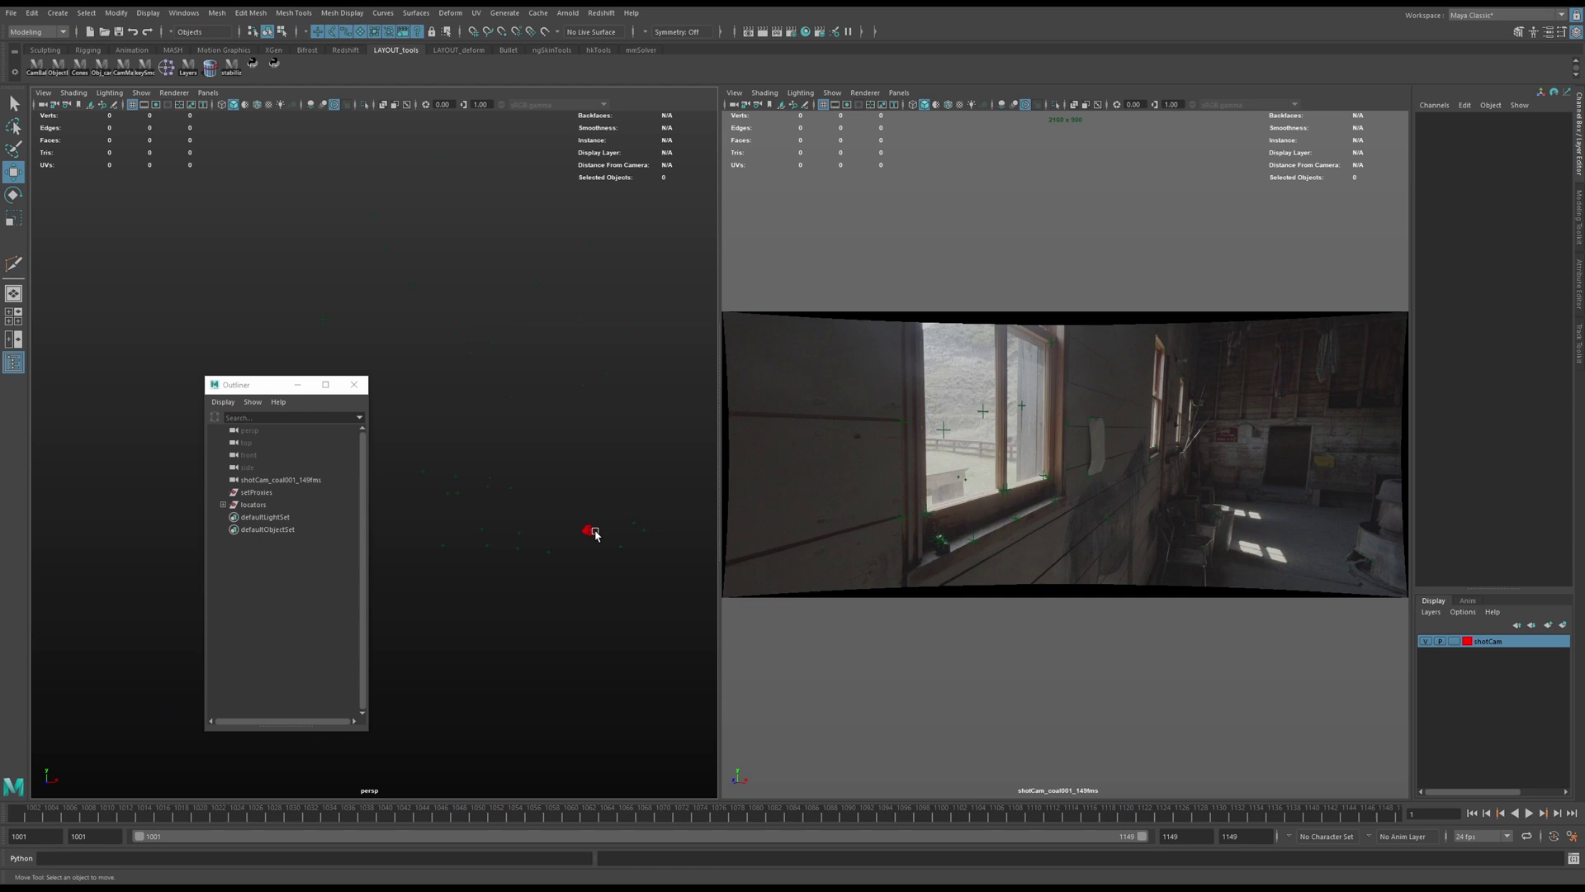
{"action": "left_click", "coordinate": [594, 532]}
{"action": "left_click", "coordinate": [1426, 642]}
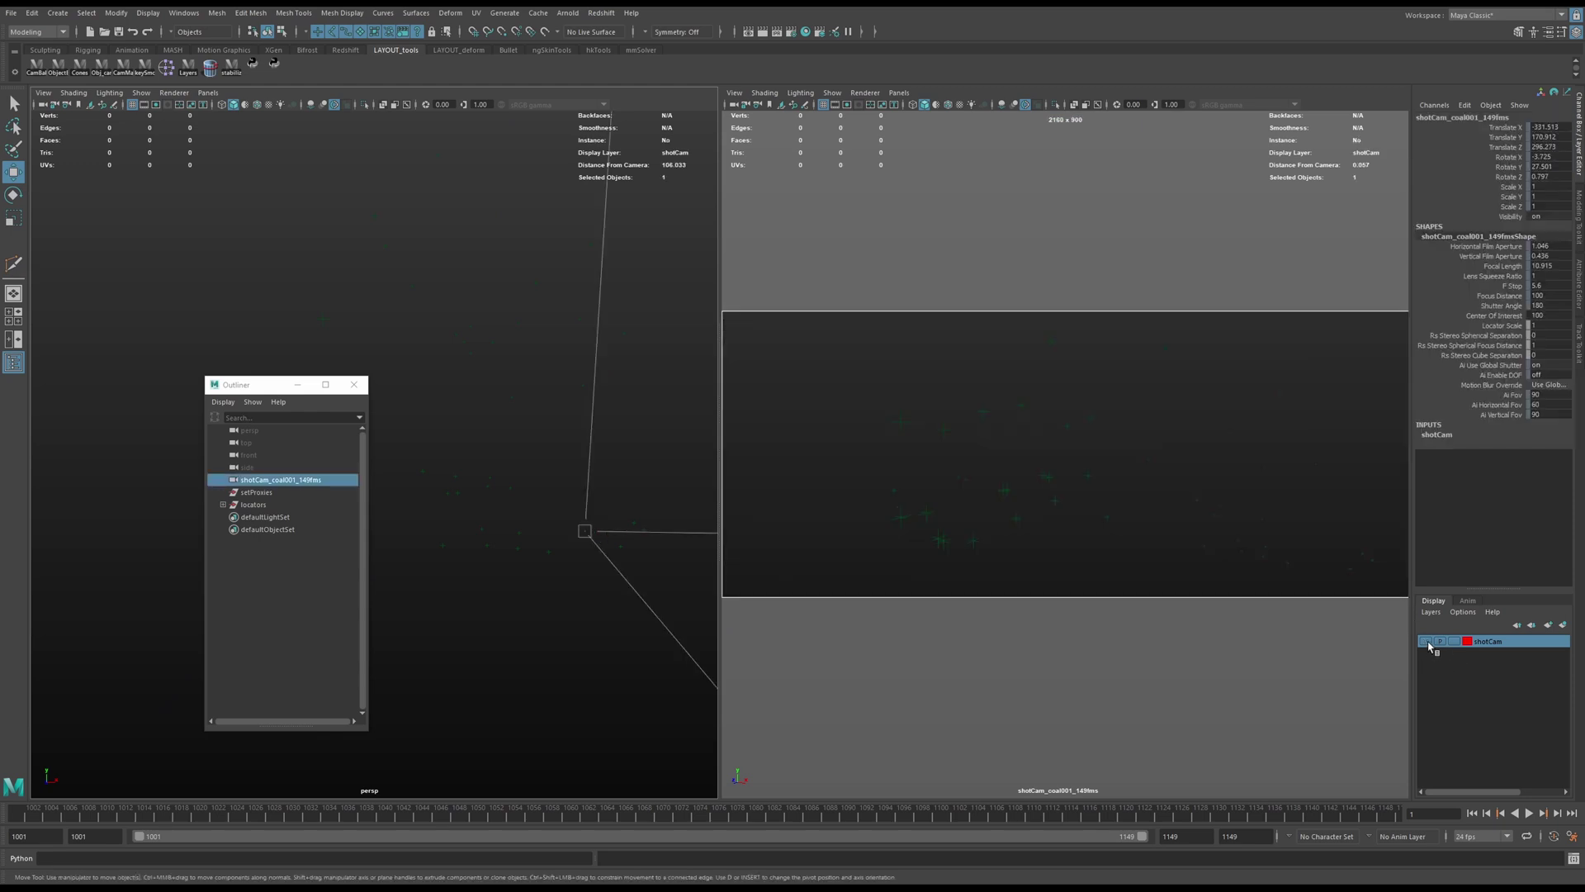
{"action": "left_click", "coordinate": [1426, 642]}
{"action": "left_click", "coordinate": [334, 617]}
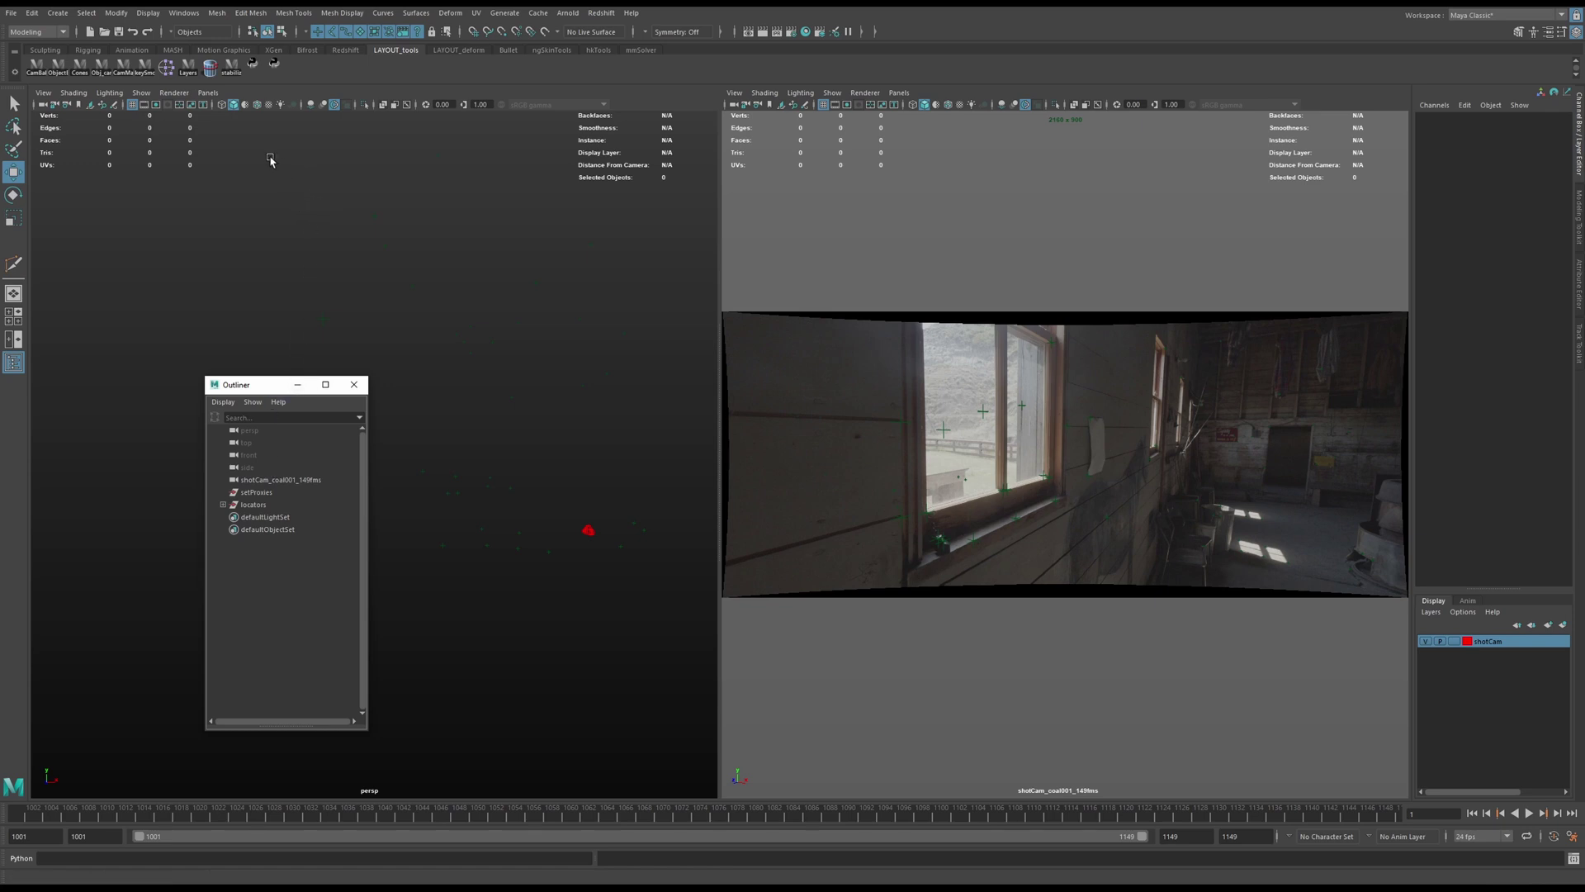
Run the custom Layers script on the shot camera, setProxies and locators to create their coloured display layers.
{"action": "left_click", "coordinate": [266, 481]}
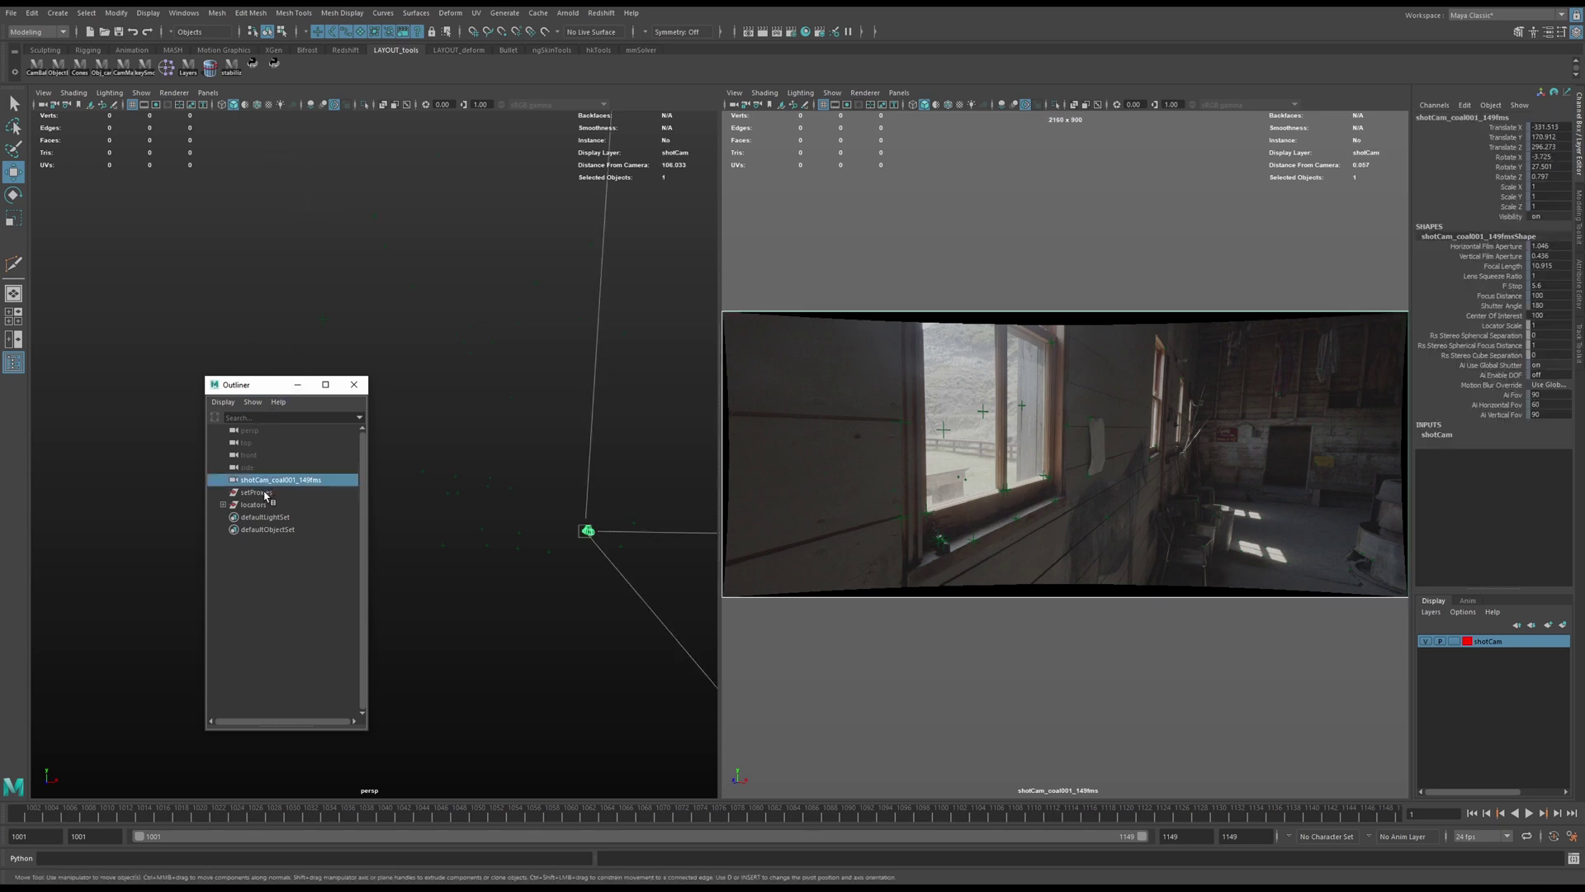
{"action": "left_click", "coordinate": [266, 493], "text": "ctrl"}
{"action": "left_click", "coordinate": [261, 505], "text": "ctrl"}
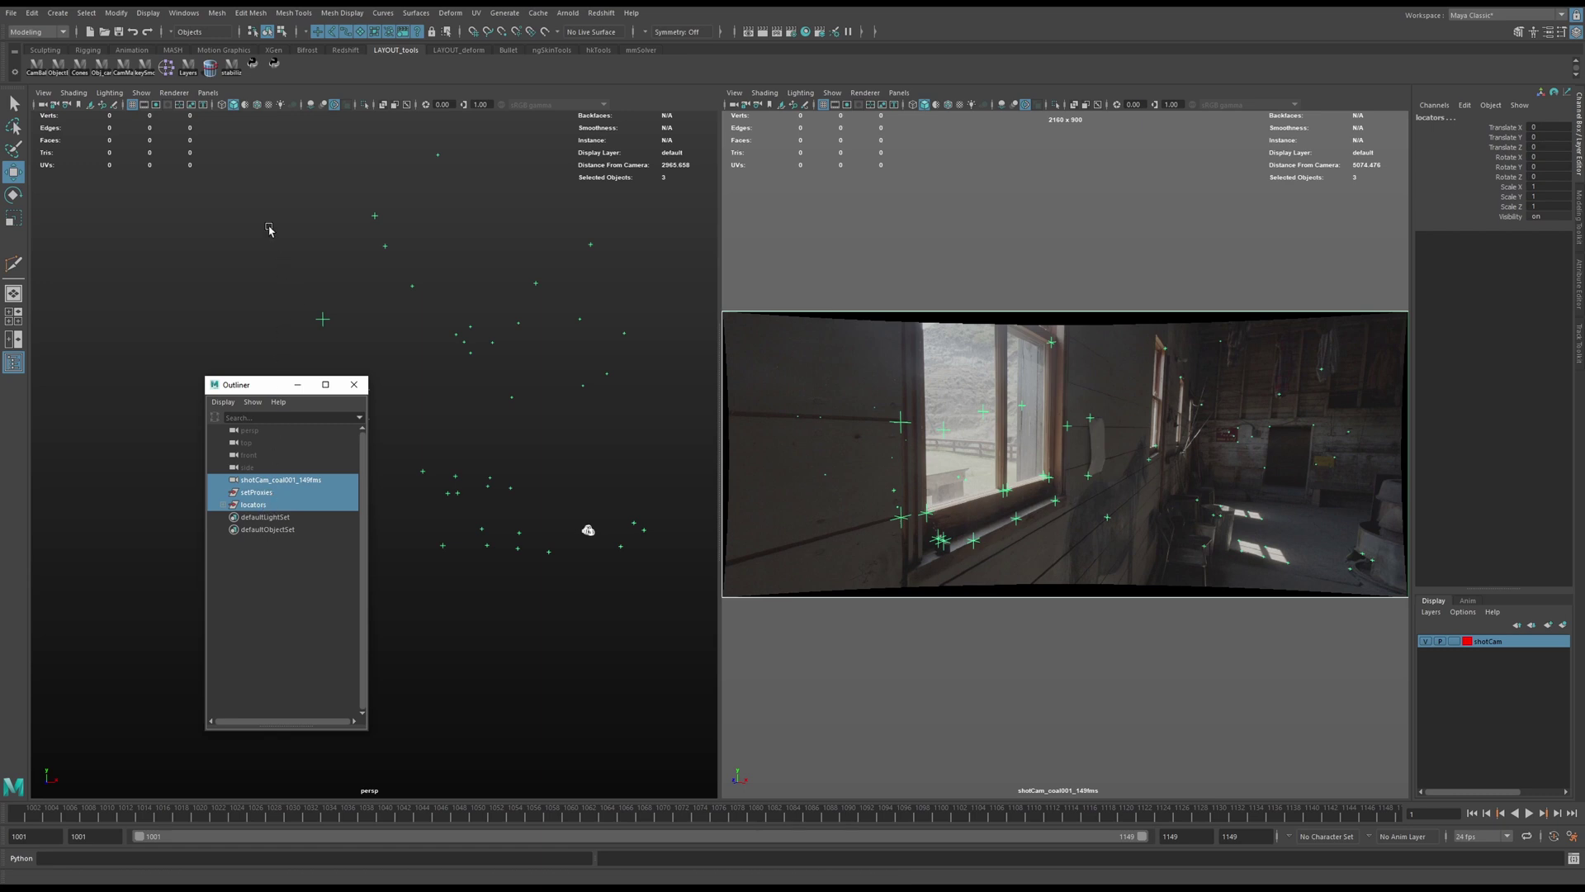
{"action": "left_click", "coordinate": [188, 66]}
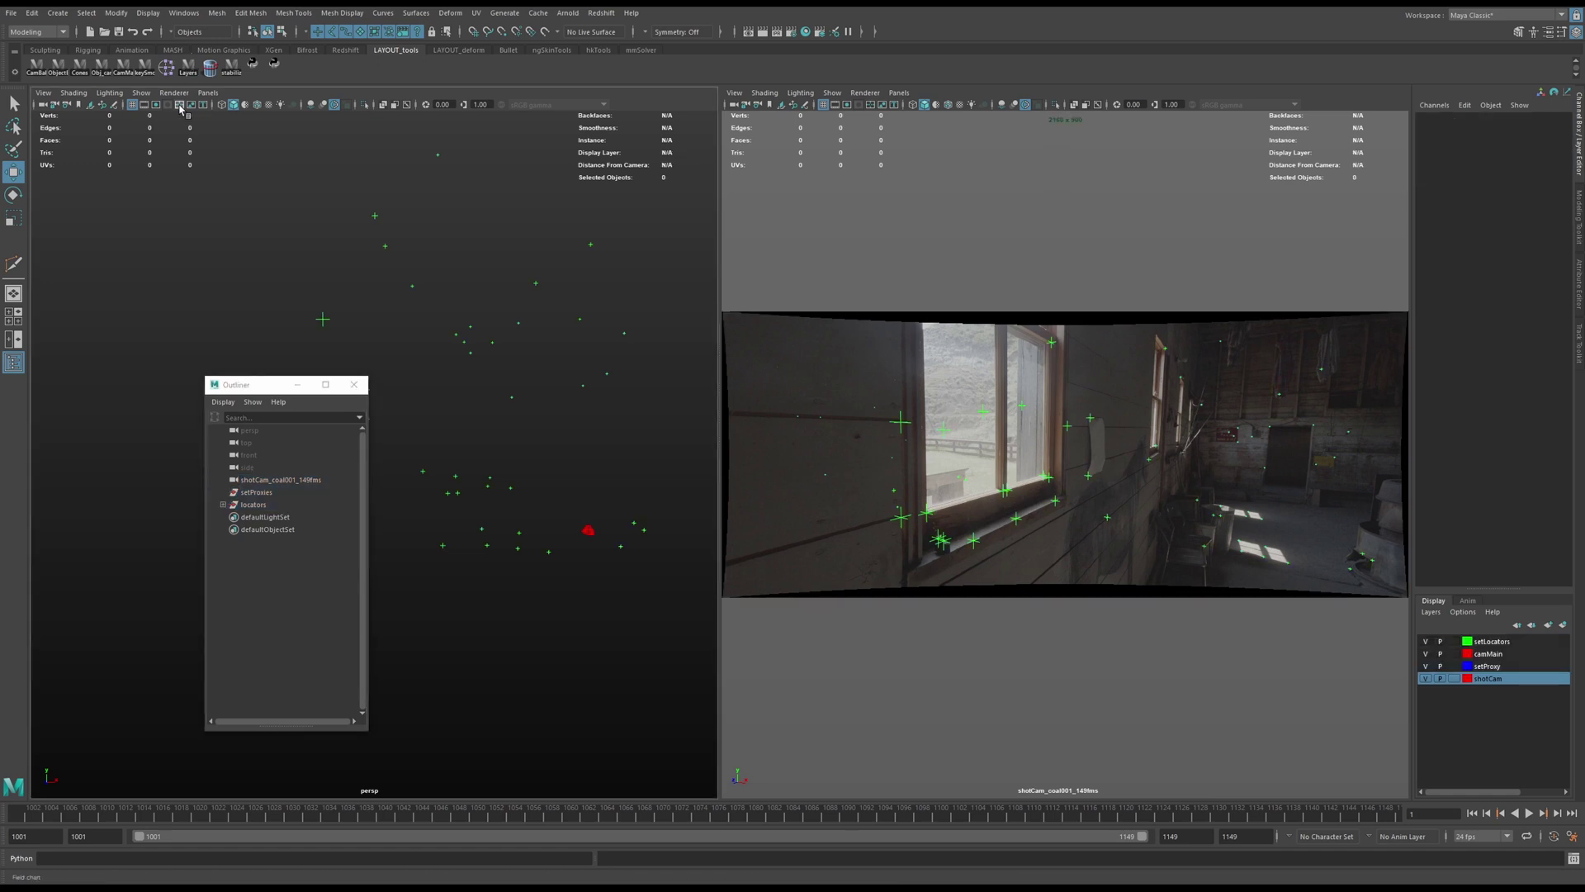
Review the generated display layers and delete the redundant shotCam layer.
{"action": "left_click", "coordinate": [1489, 666]}
{"action": "left_click", "coordinate": [1490, 654]}
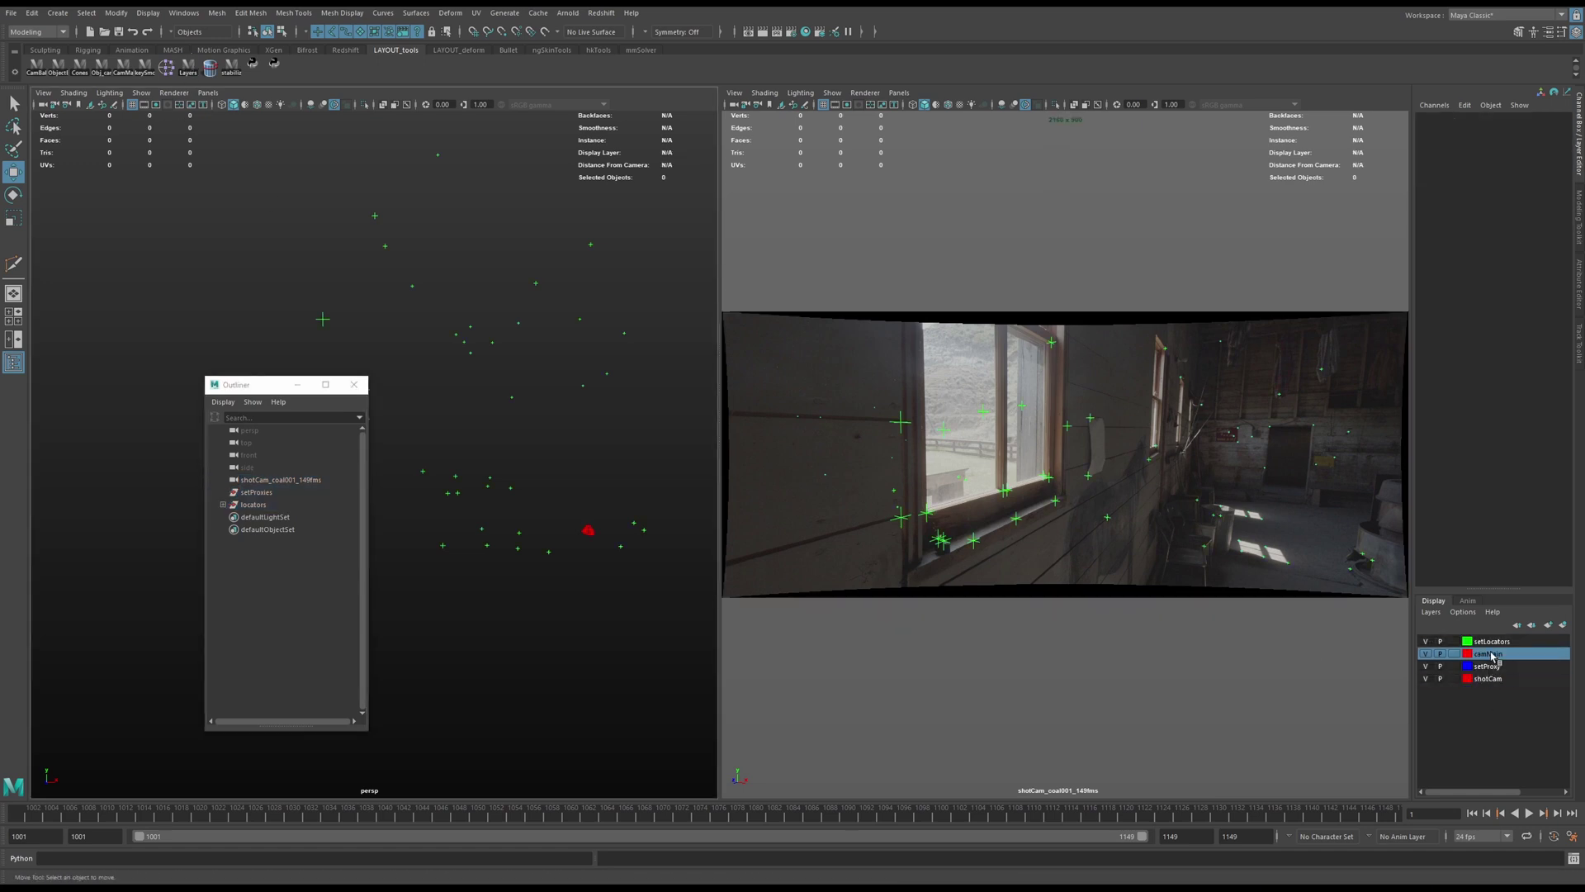
{"action": "left_click", "coordinate": [1492, 643]}
{"action": "left_click", "coordinate": [1497, 677]}
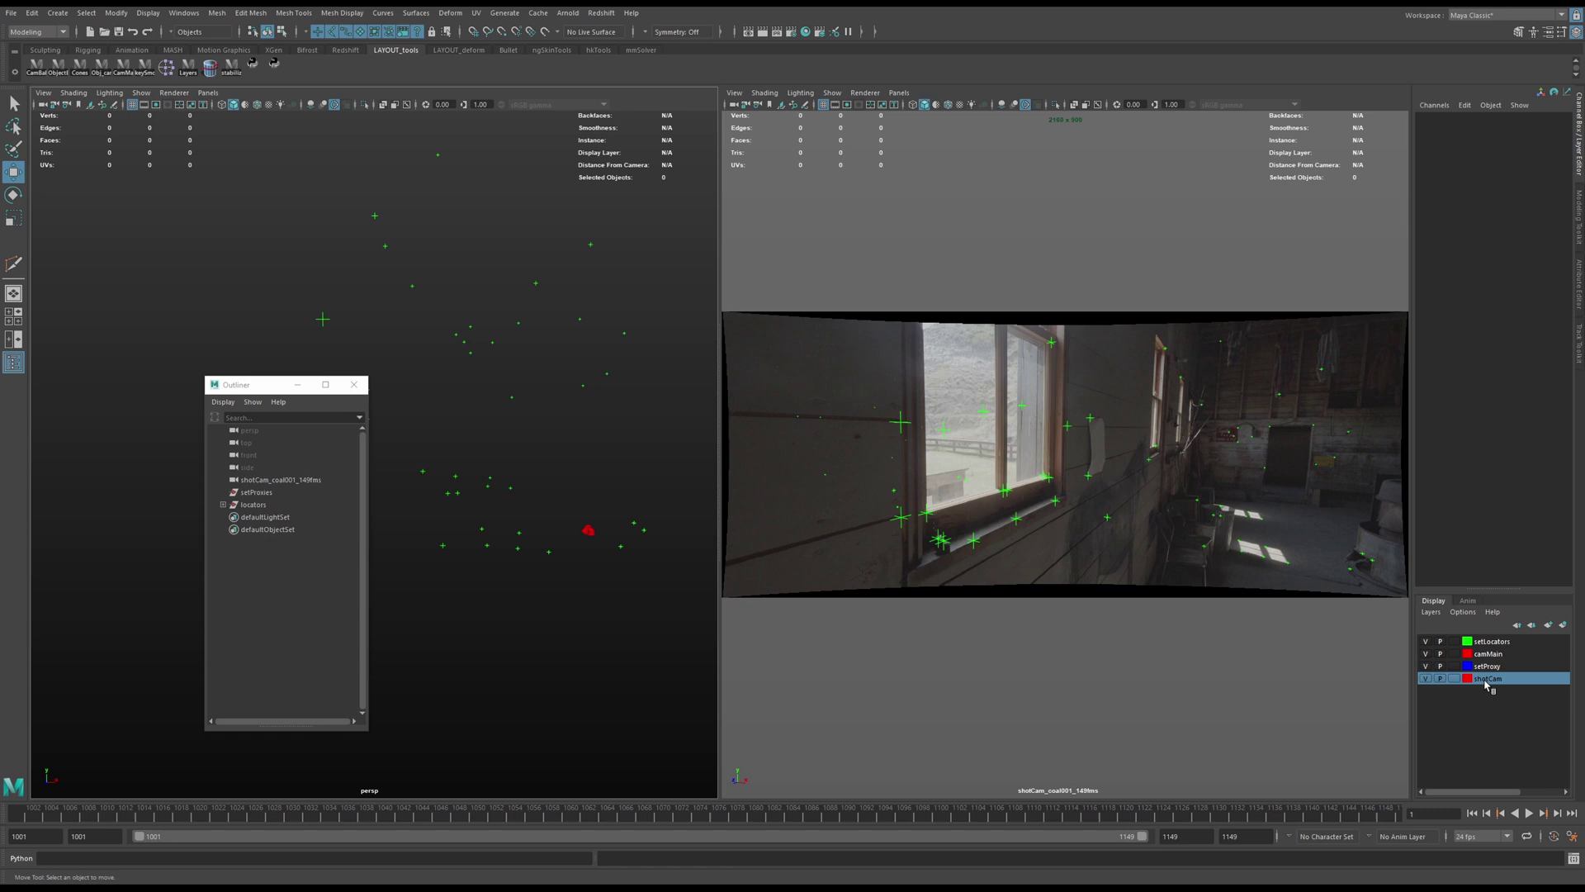
{"action": "right_click", "coordinate": [1486, 680]}
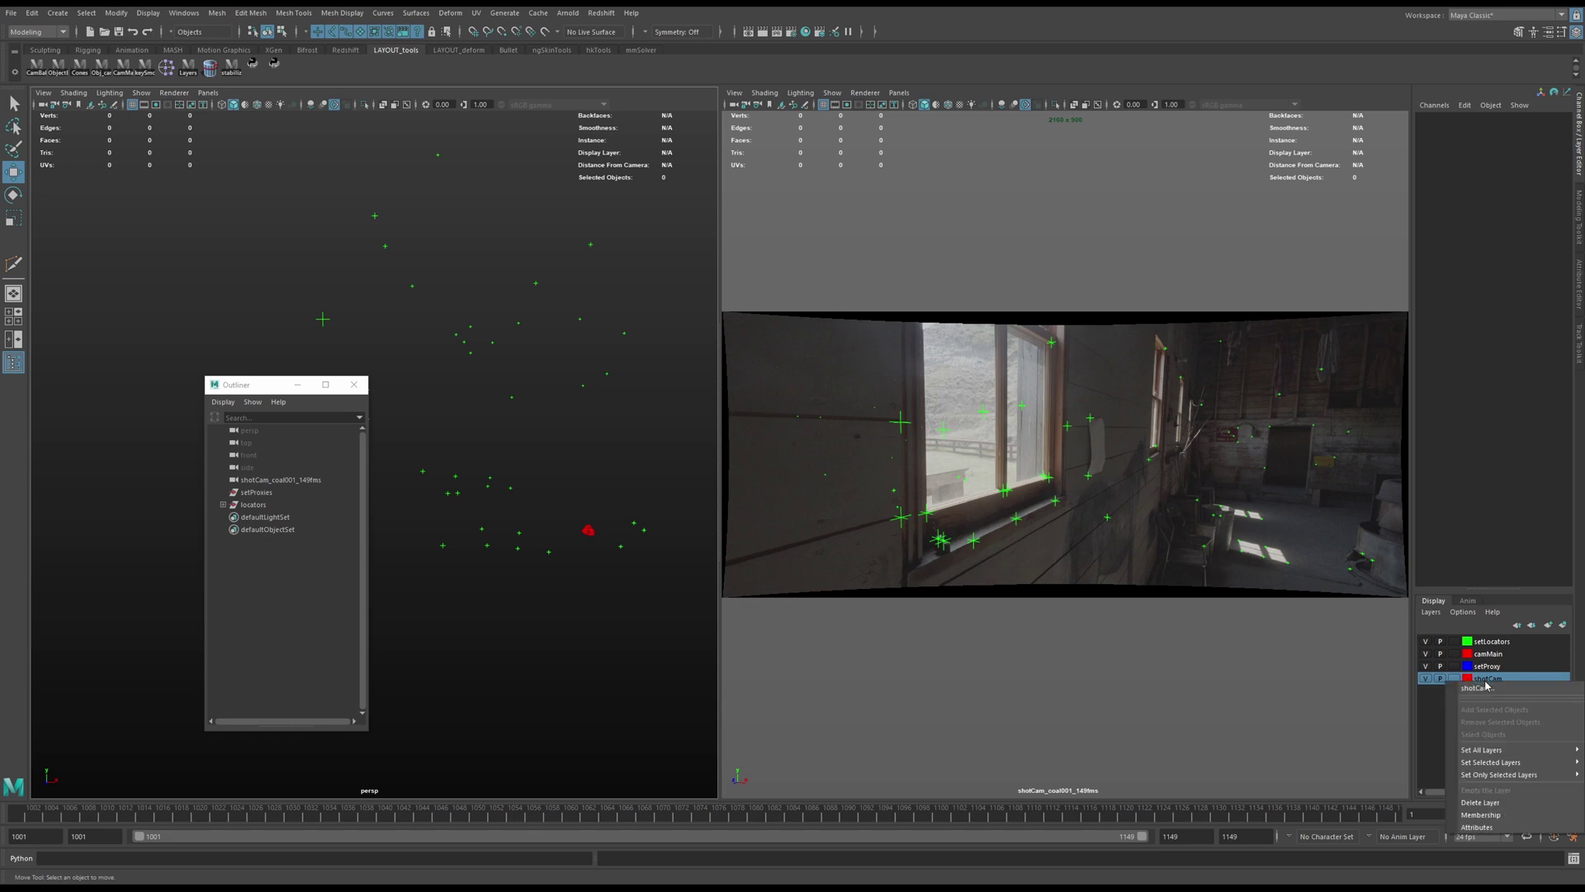
{"action": "left_click", "coordinate": [1485, 794]}
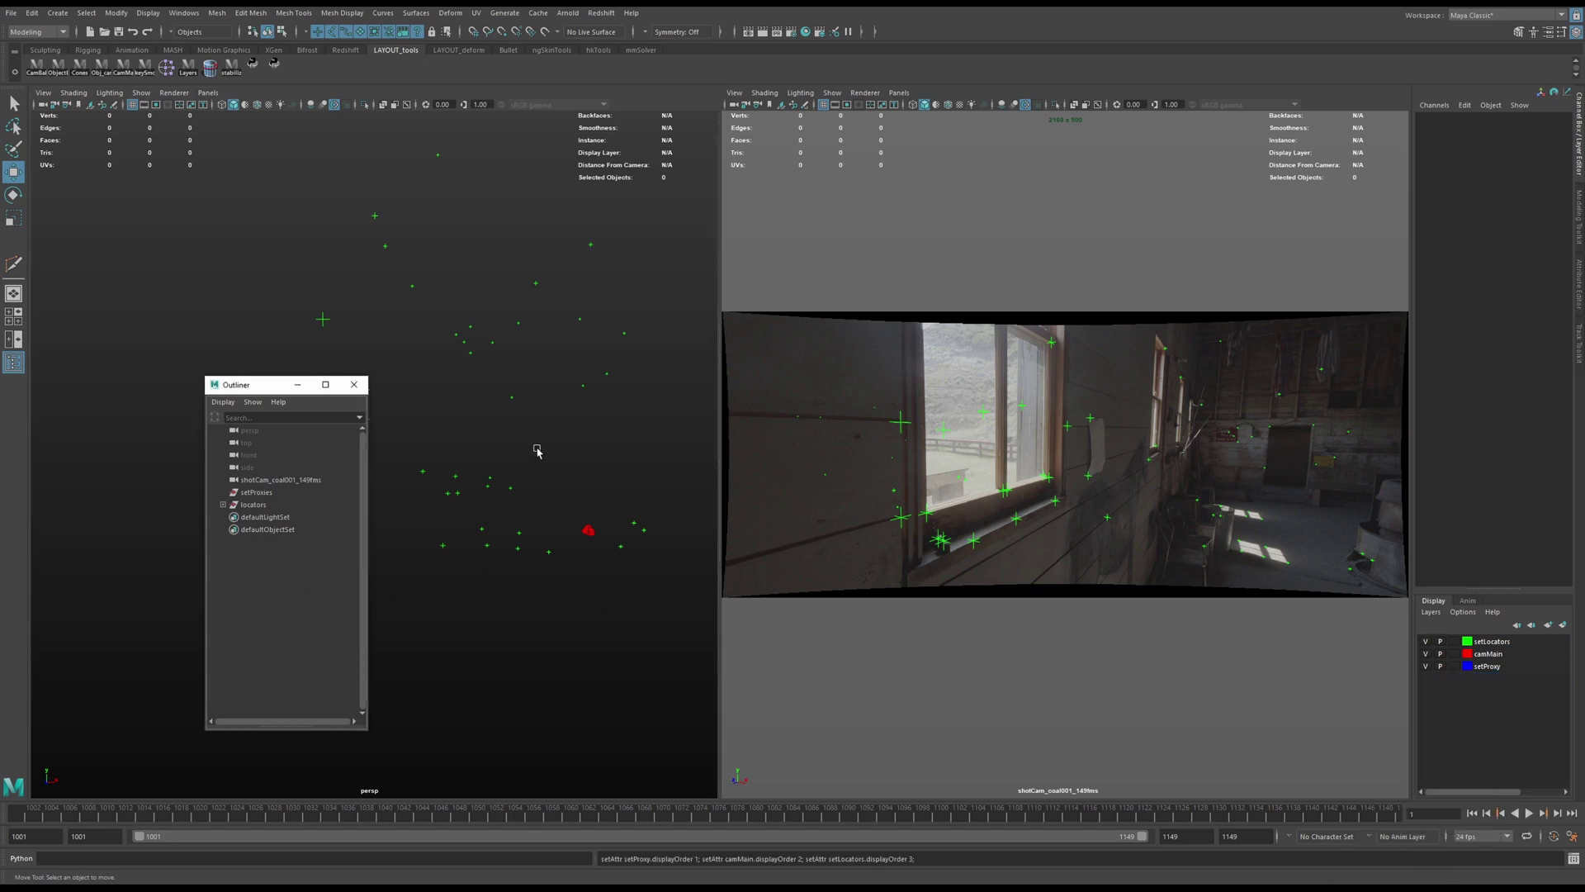
Create a polygon sphere, place it near the shot camera among the locators, and scale it up to about 60.
{"action": "key", "text": "space"}
{"action": "left_click", "coordinate": [427, 401]}
{"action": "mouse_move", "coordinate": [493, 450]}
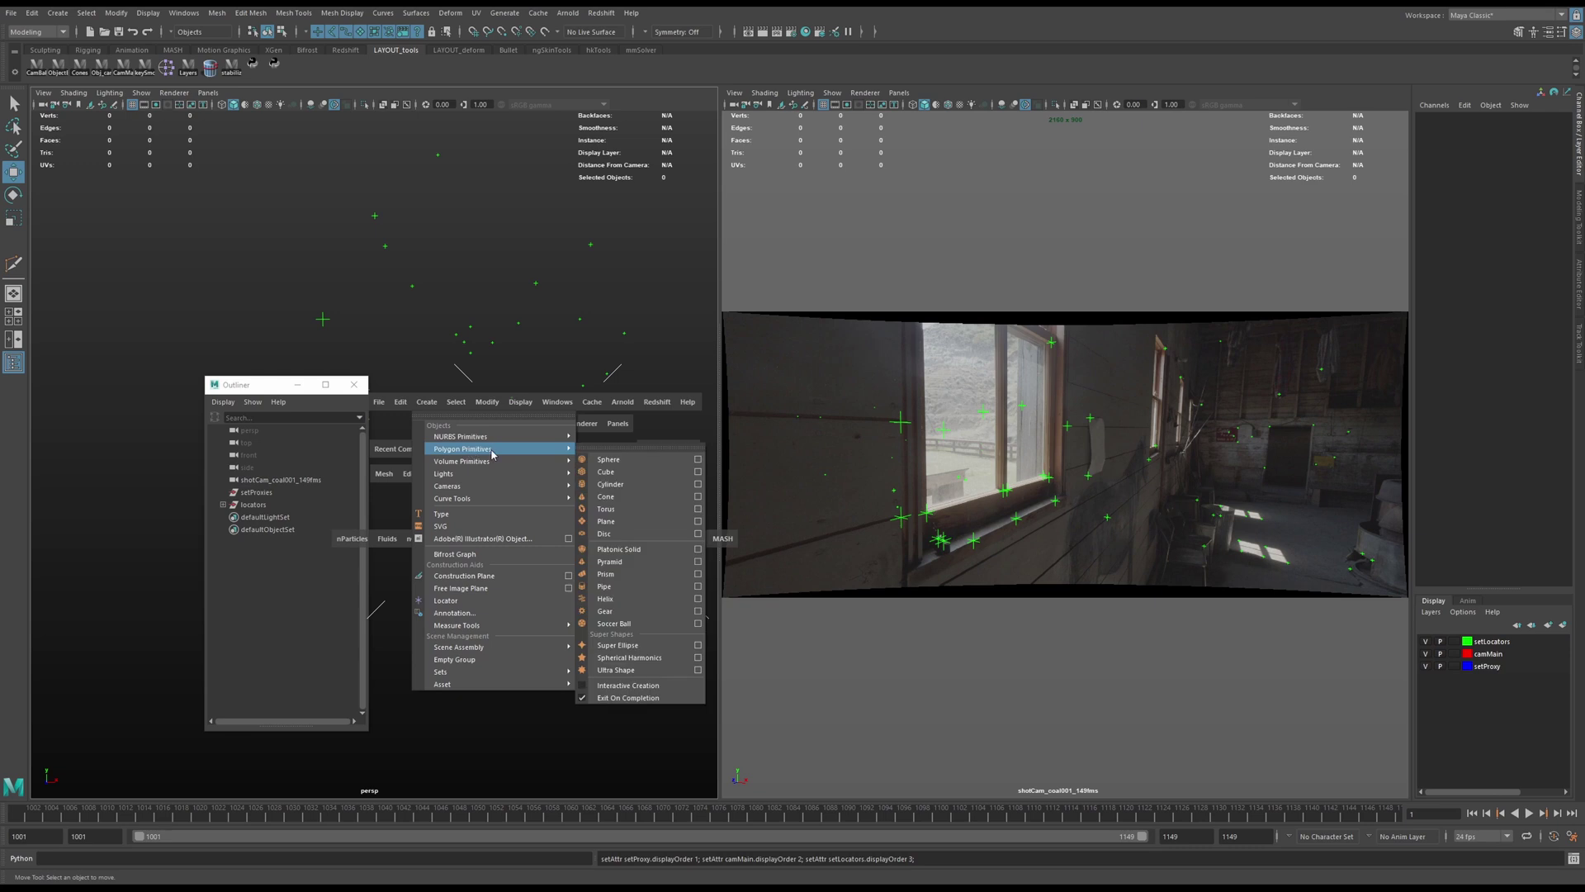
{"action": "left_click", "coordinate": [620, 464]}
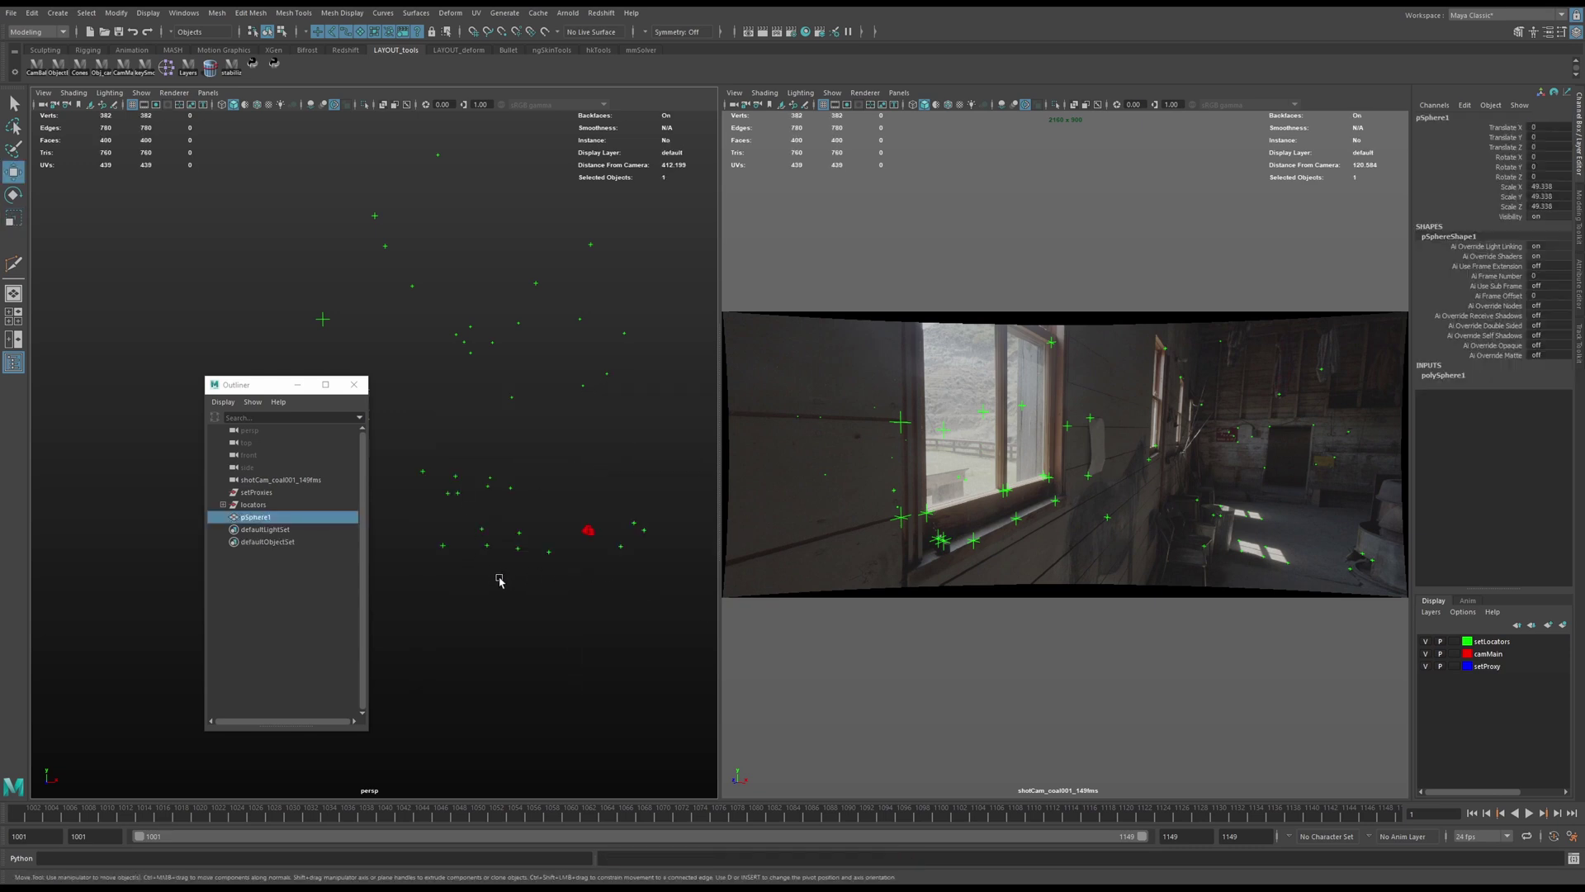
{"action": "middle_click_drag", "start_coordinate": [489, 563], "coordinate": [520, 532]}
{"action": "key", "text": "r"}
{"action": "middle_click_drag", "start_coordinate": [474, 601], "coordinate": [499, 589]}
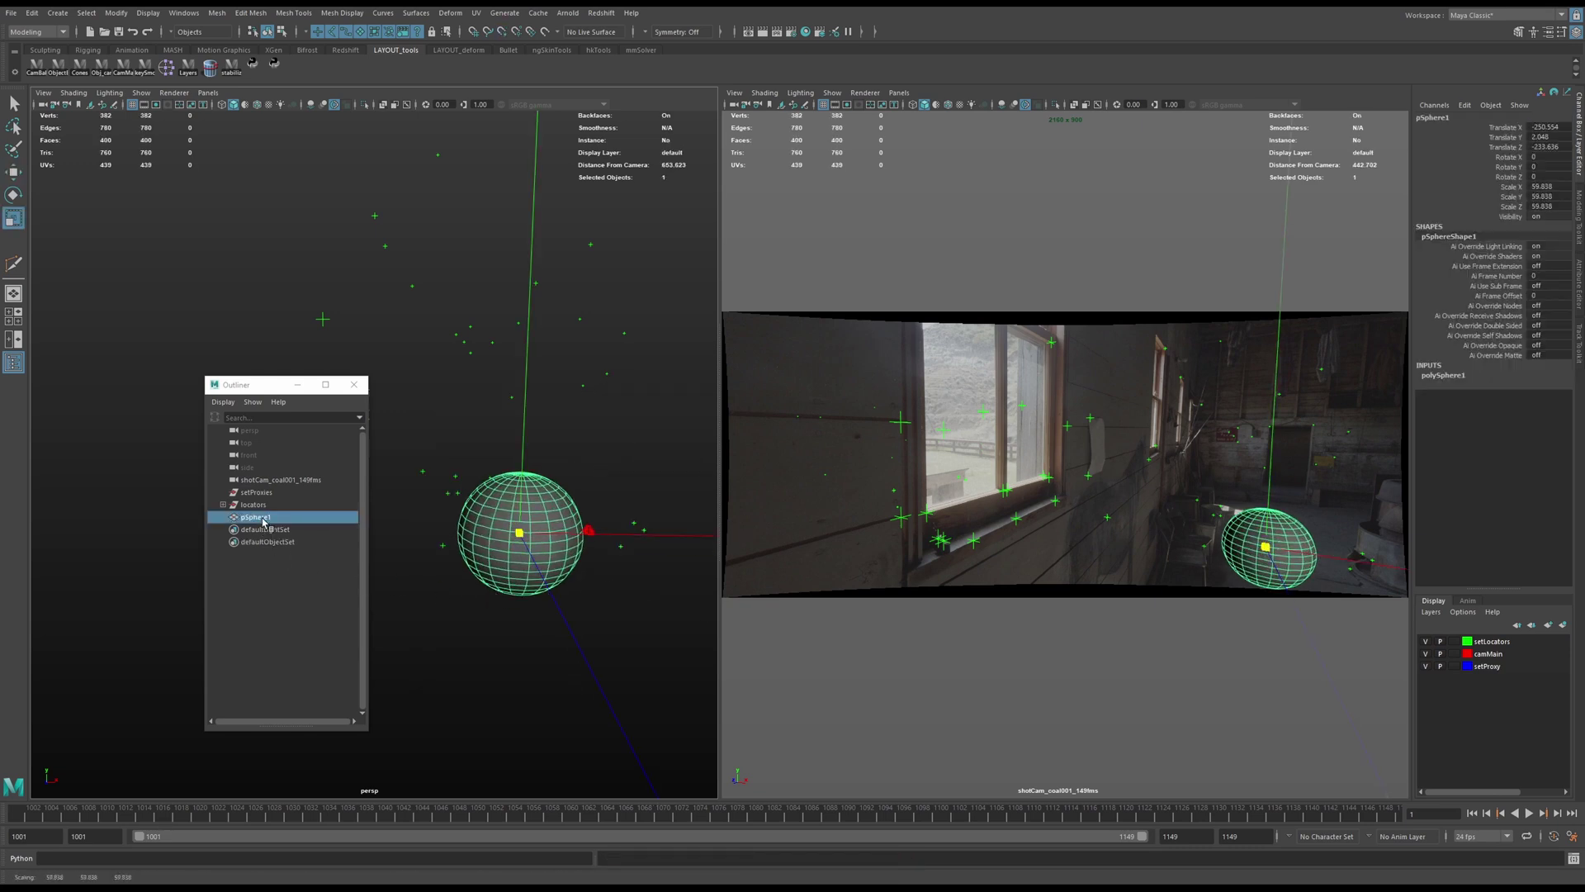
Parent the sphere under the setProxies group and display the perspective view in wireframe.
{"action": "middle_click_drag", "start_coordinate": [263, 521], "coordinate": [258, 493]}
{"action": "left_click", "coordinate": [620, 573]}
{"action": "key", "text": "4"}
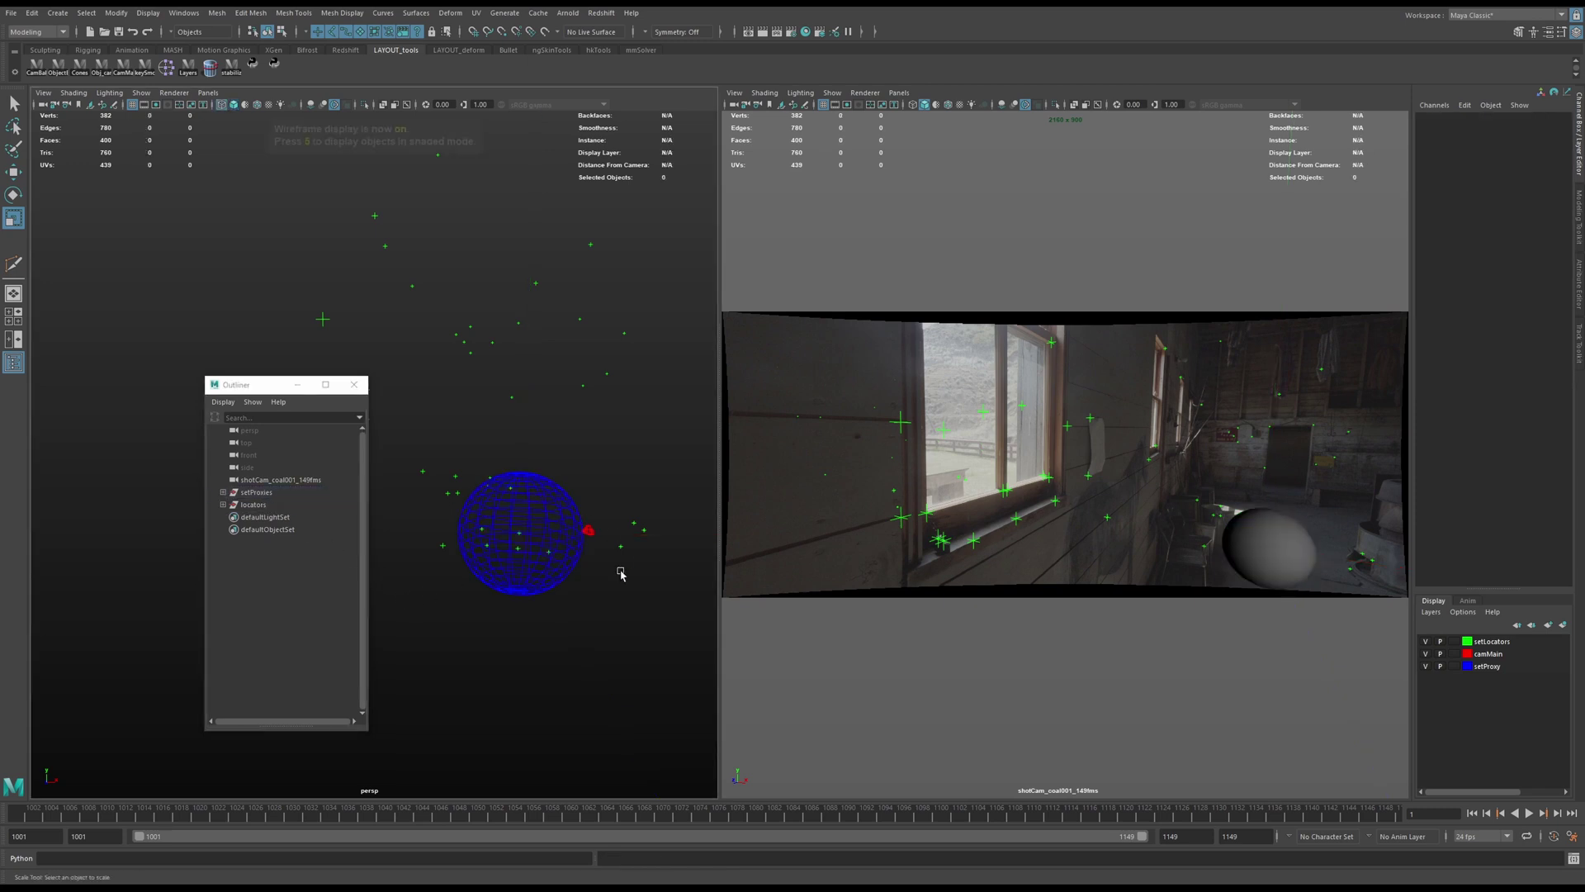
Delete the test sphere from the setProxies group.
{"action": "left_click_drag", "start_coordinate": [556, 602], "coordinate": [504, 505], "text": "alt"}
{"action": "left_click", "coordinate": [505, 505]}
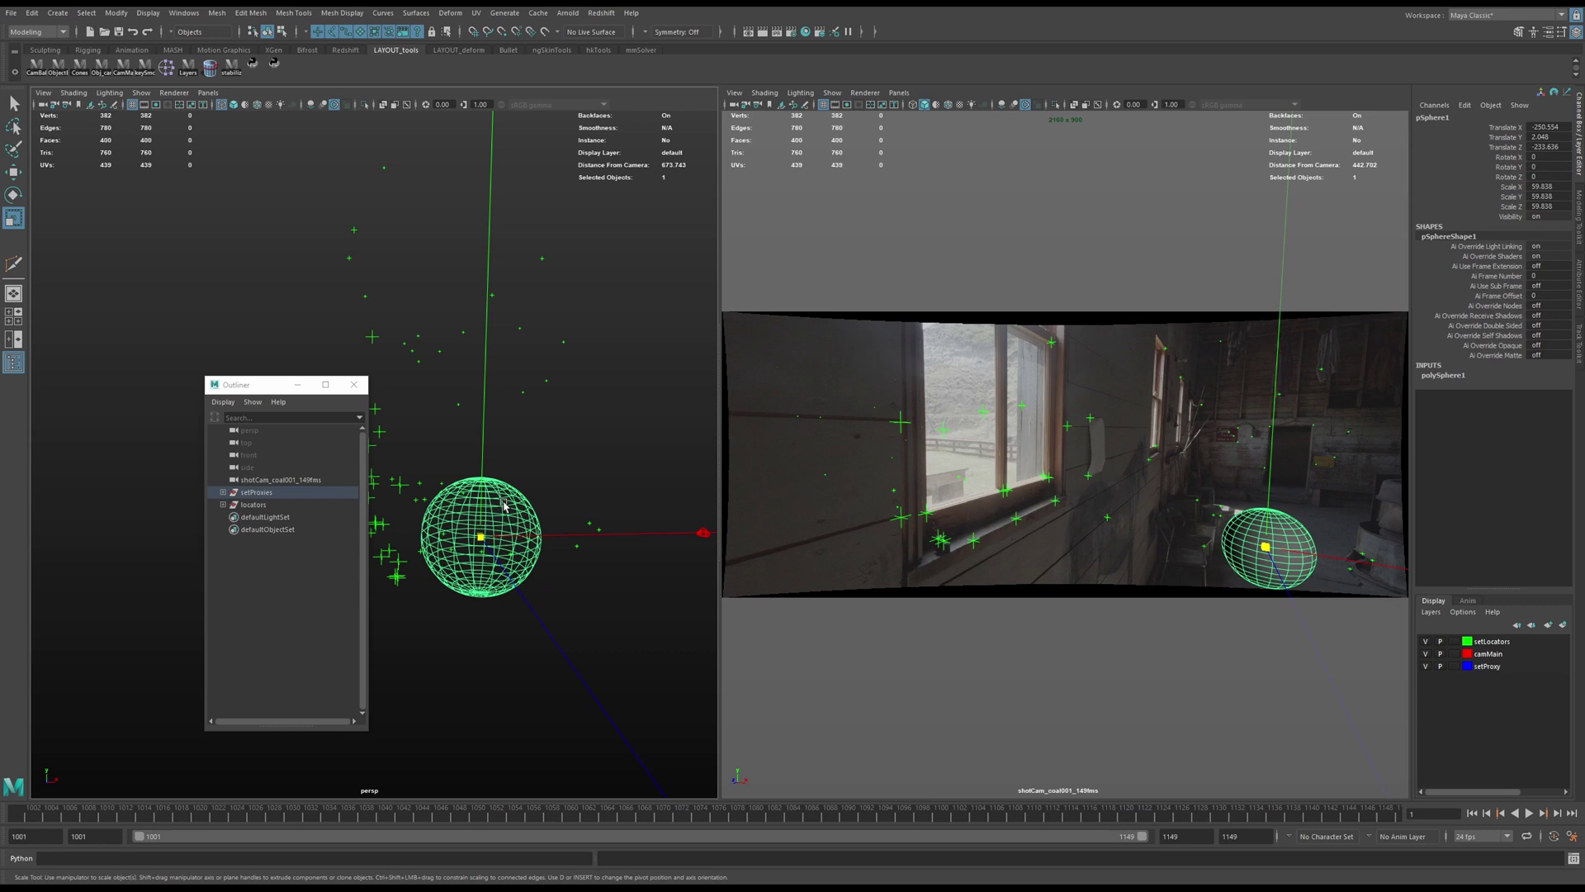
{"action": "key", "text": "Delete"}
Play back the shot in the enlarged shot camera view to check the locators against the footage, and return to frame 1001.
{"action": "left_click", "coordinate": [902, 506]}
{"action": "key", "text": "space"}
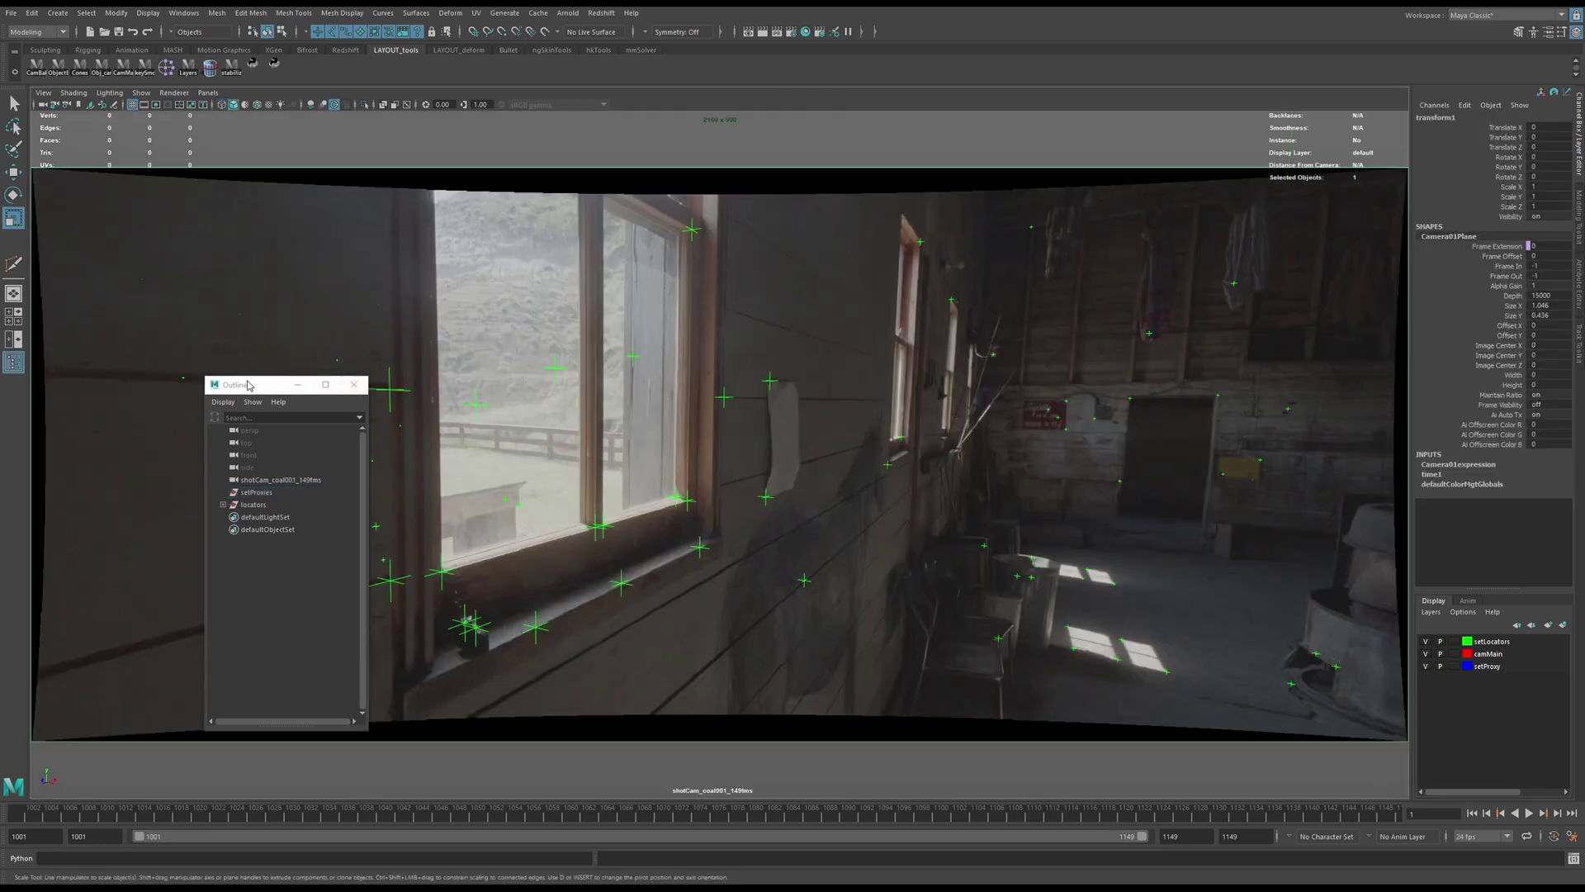
{"action": "left_click_drag", "start_coordinate": [248, 385], "coordinate": [120, 384]}
{"action": "key", "text": "alt+v"}
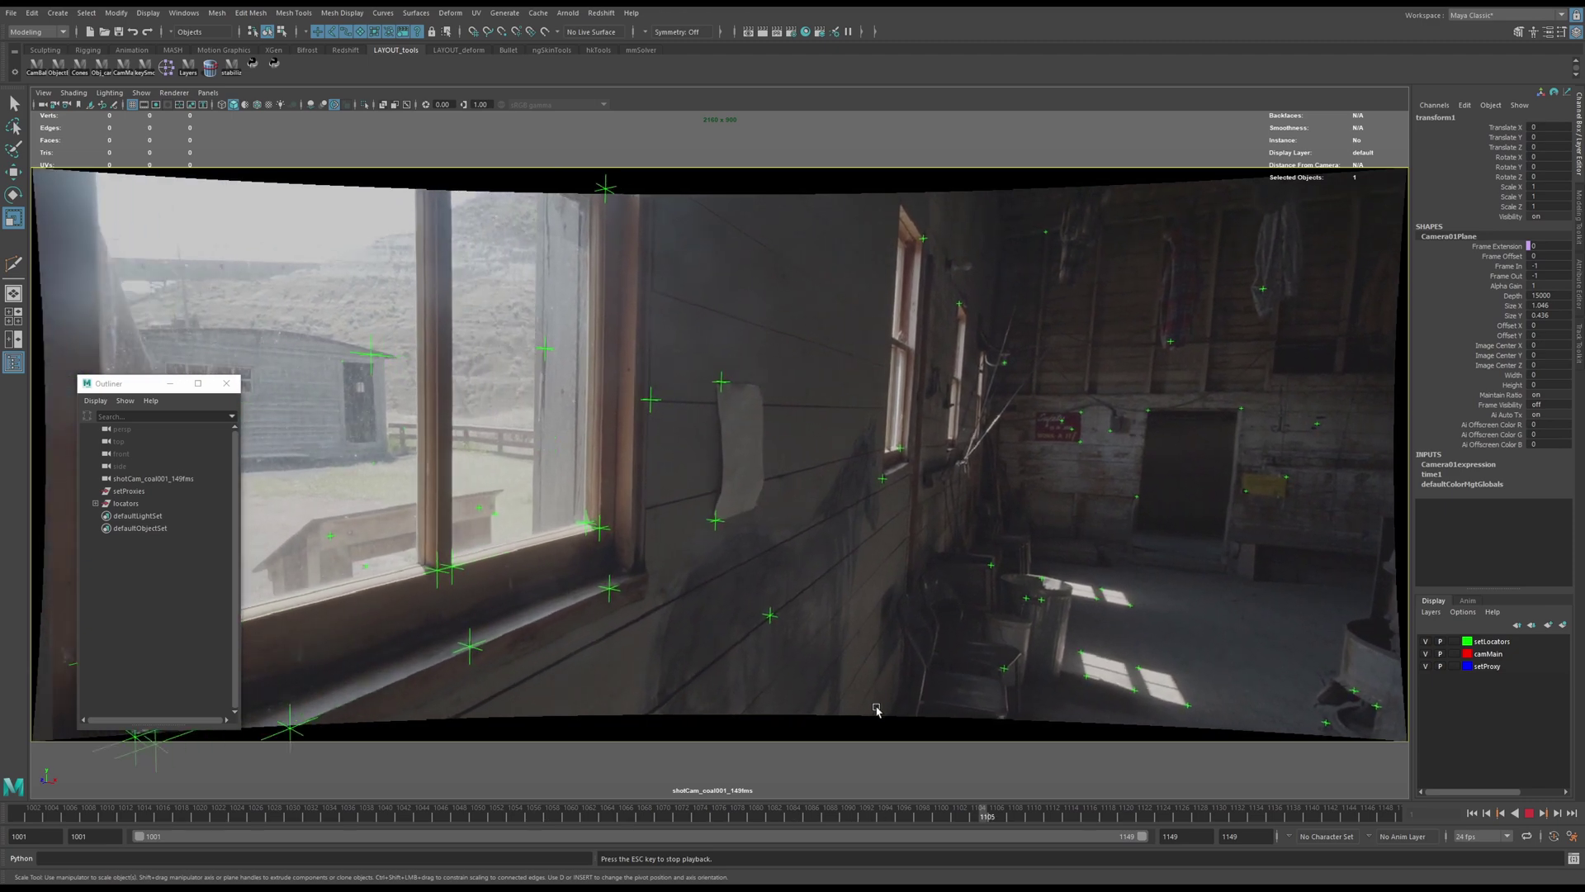
{"action": "left_click_drag", "start_coordinate": [986, 813], "coordinate": [1, 766]}
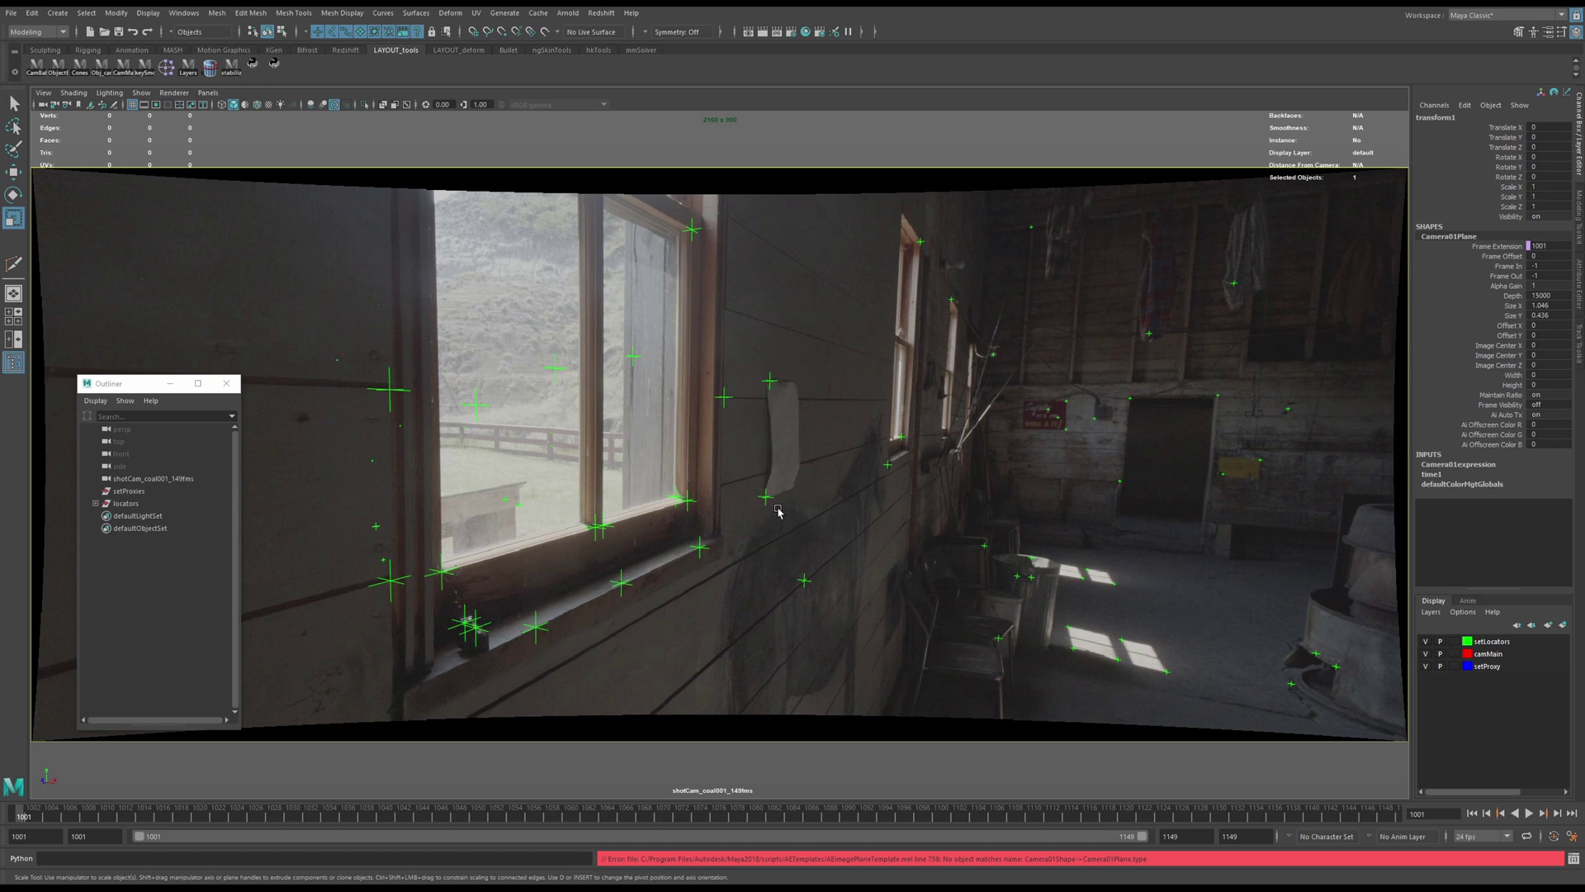